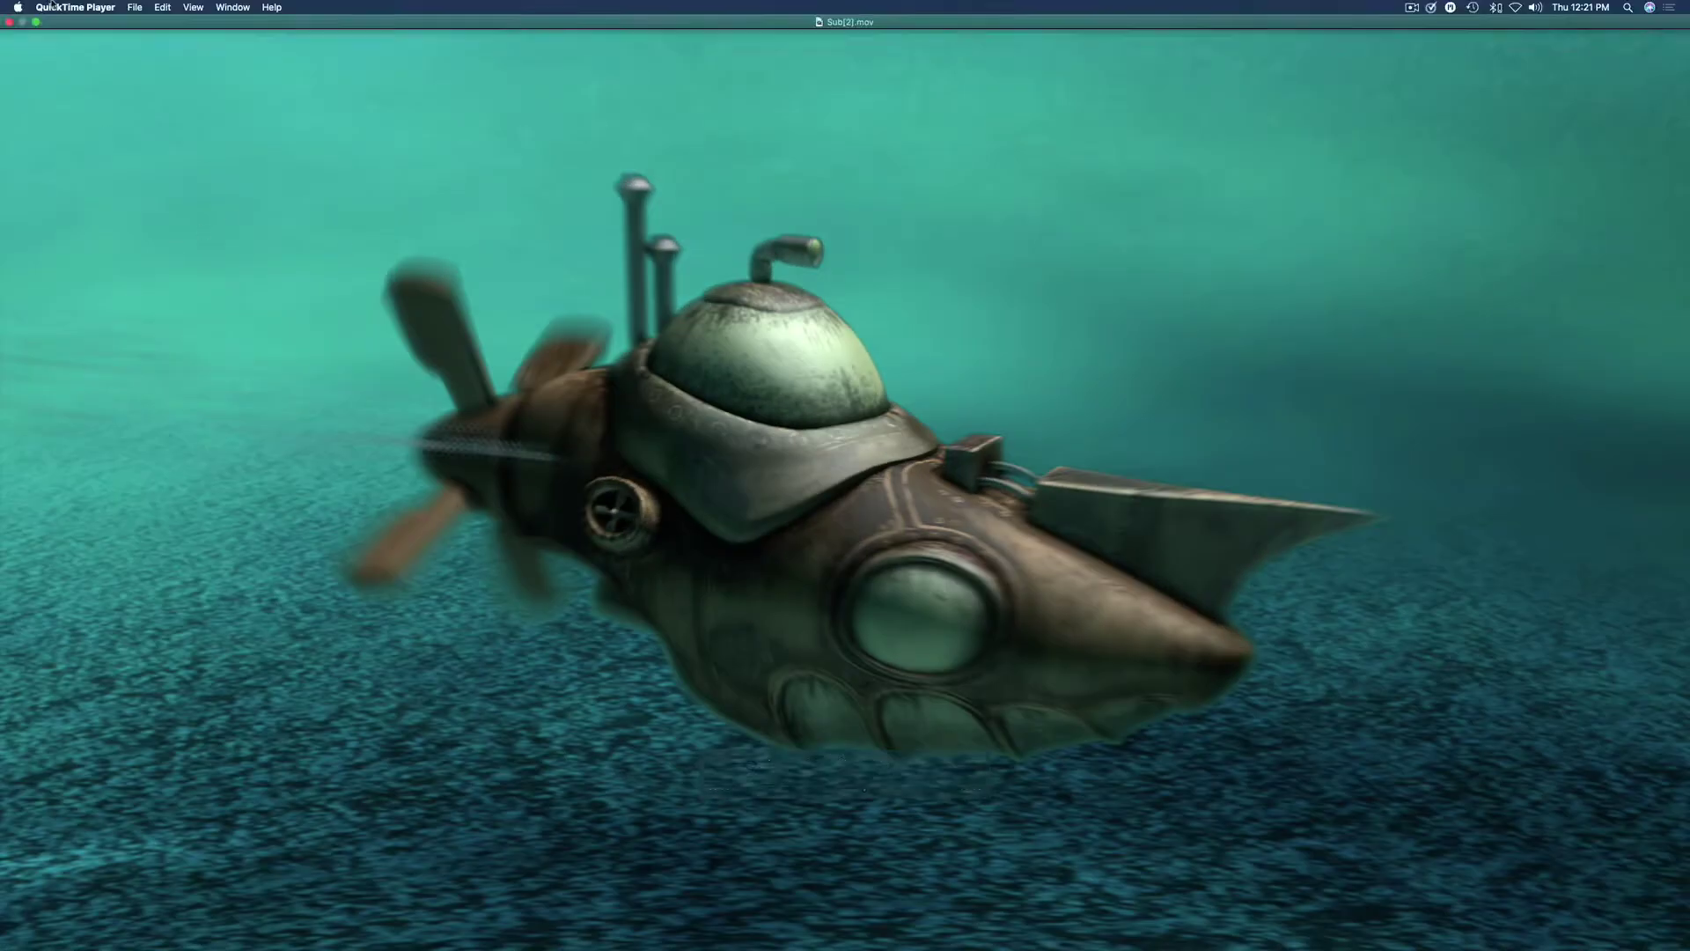
Step: After Sub(2).mov plays to its end, open the QuickTime Player application menu
left_click(54, 8)
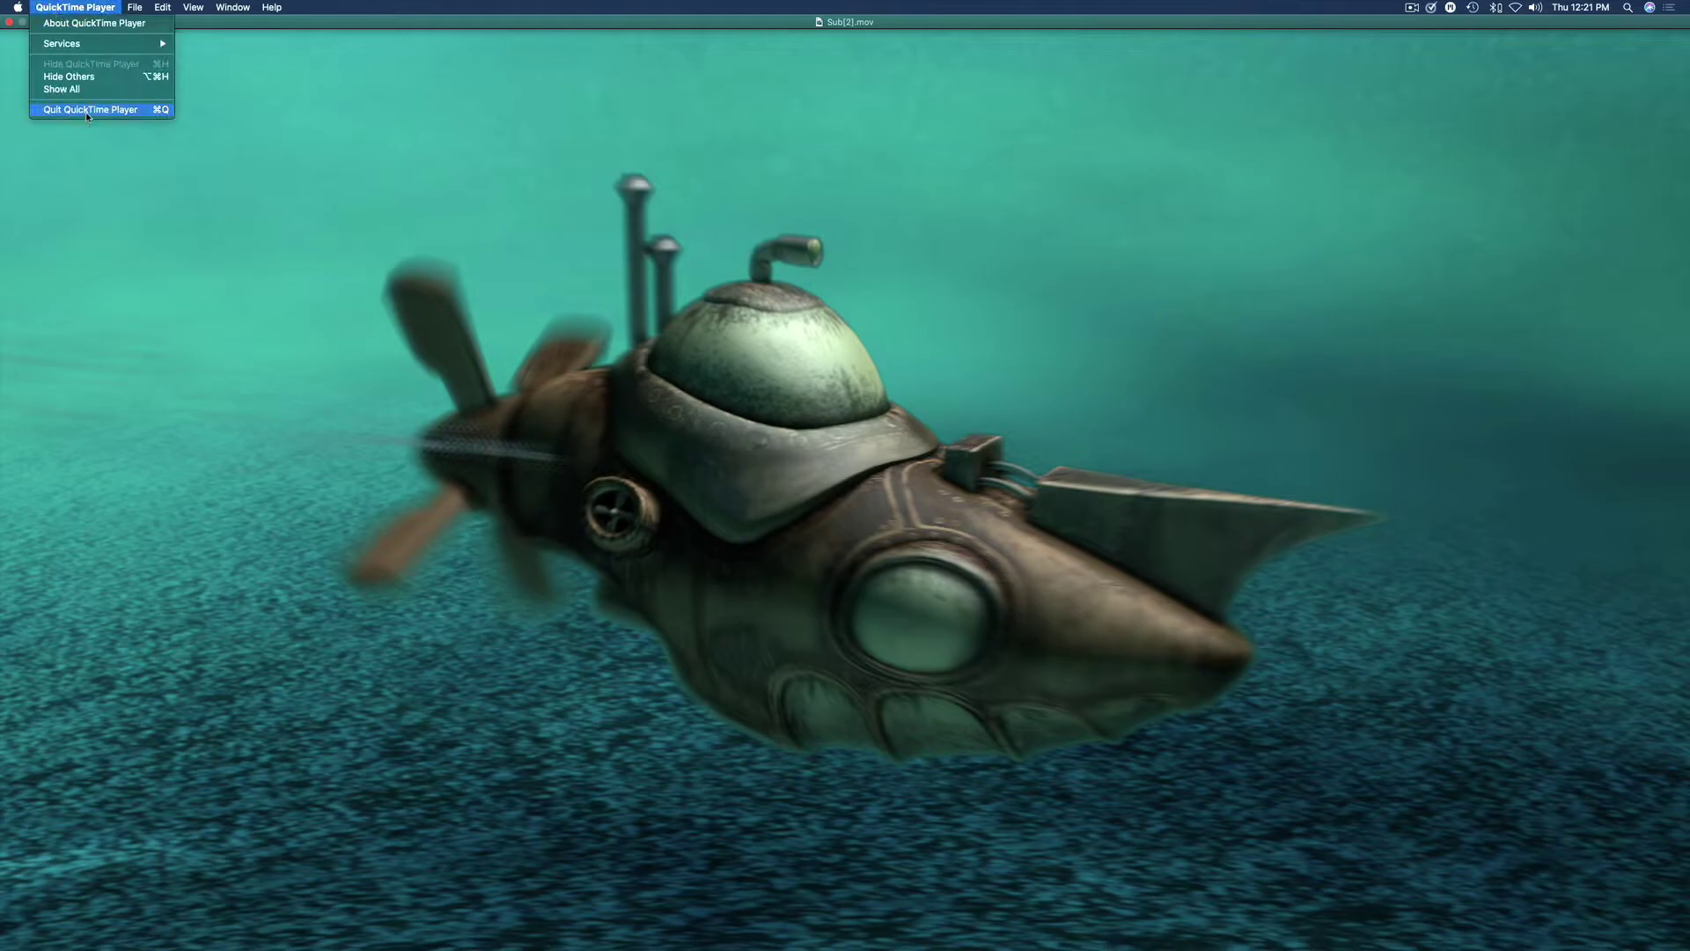
Step: Quit QuickTime Player, return to HitFilm, and inspect New Light[2]'s shadow settings in Controls
left_click(86, 109)
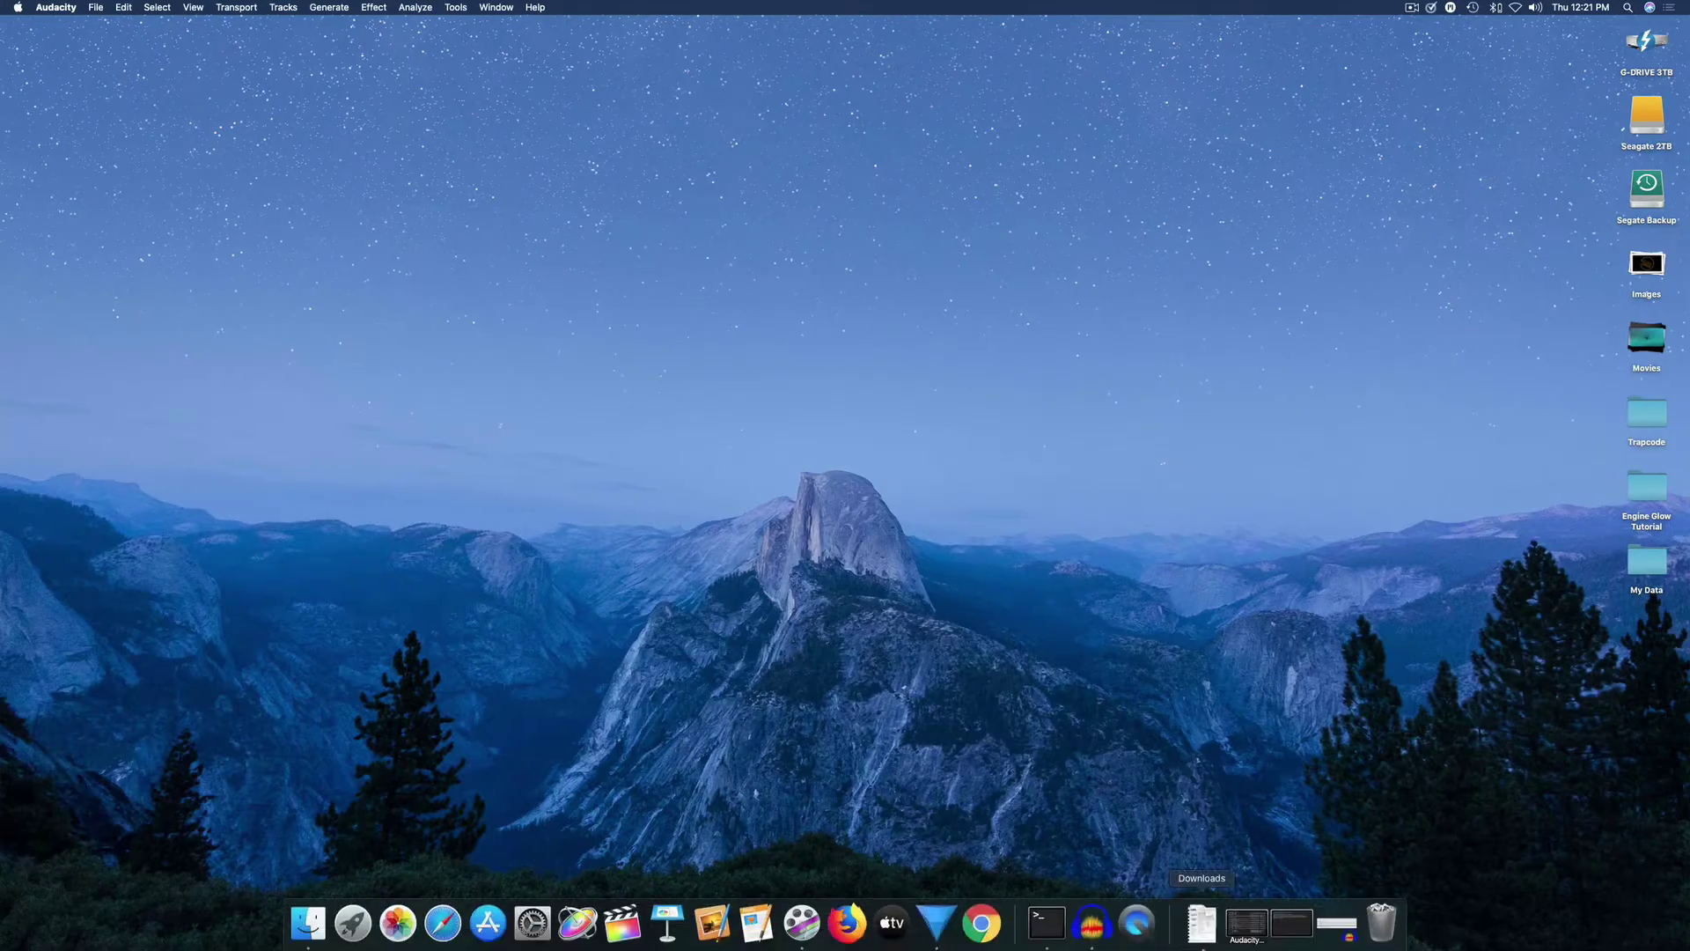
left_click(934, 923)
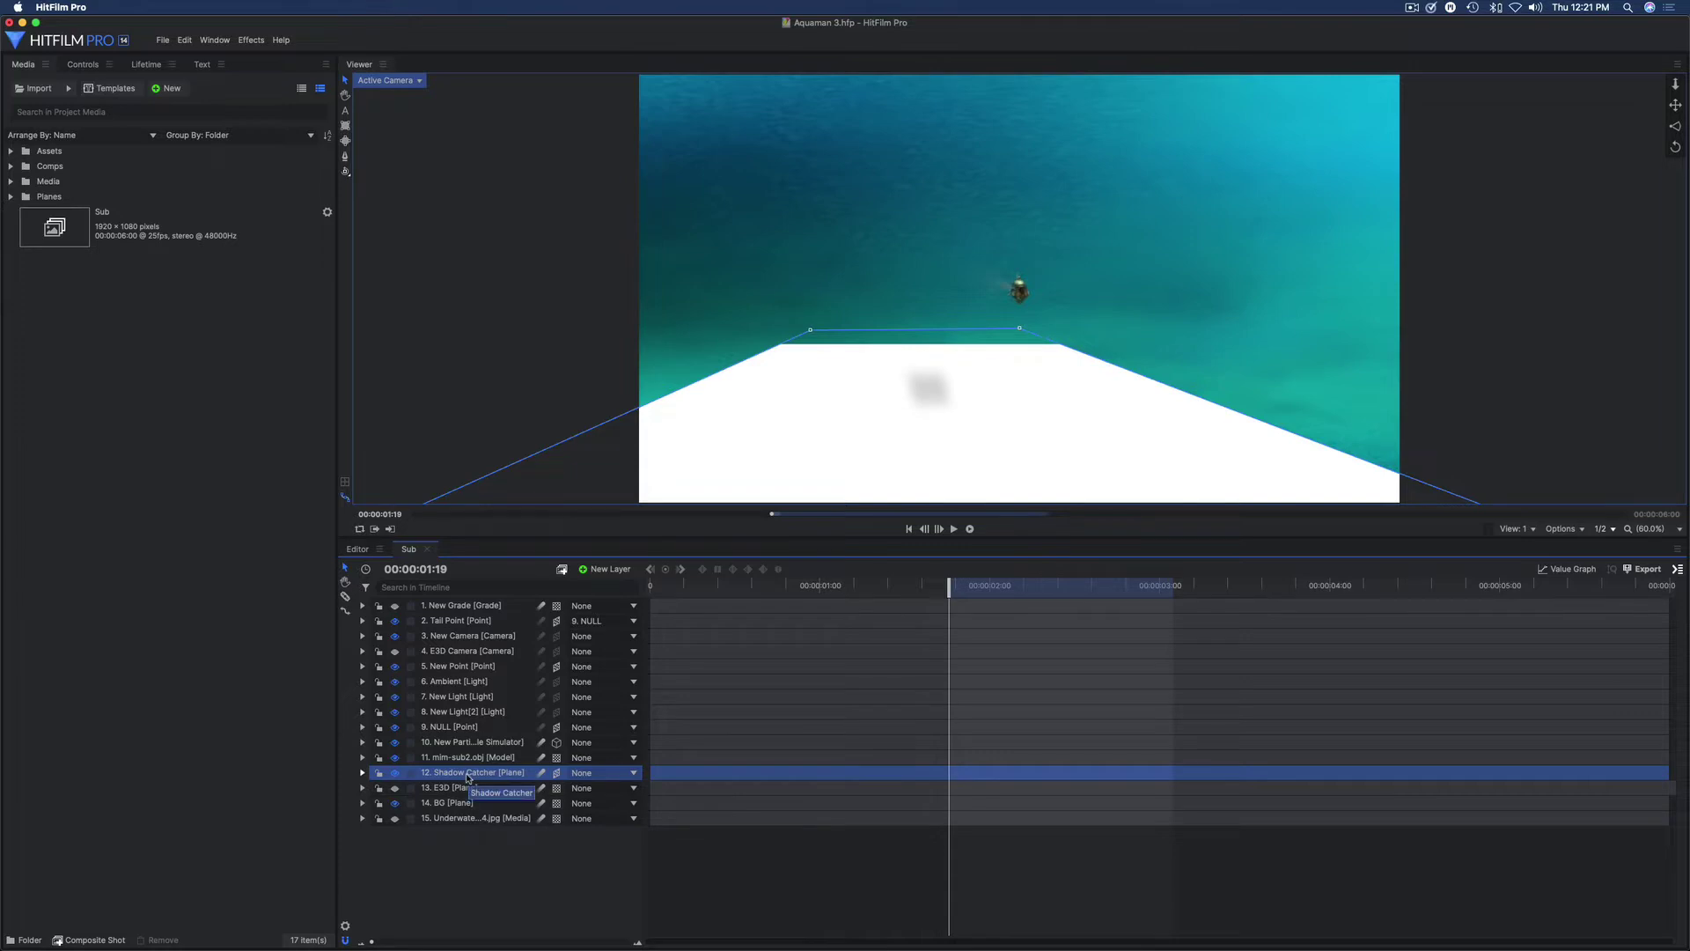
left_click(471, 711)
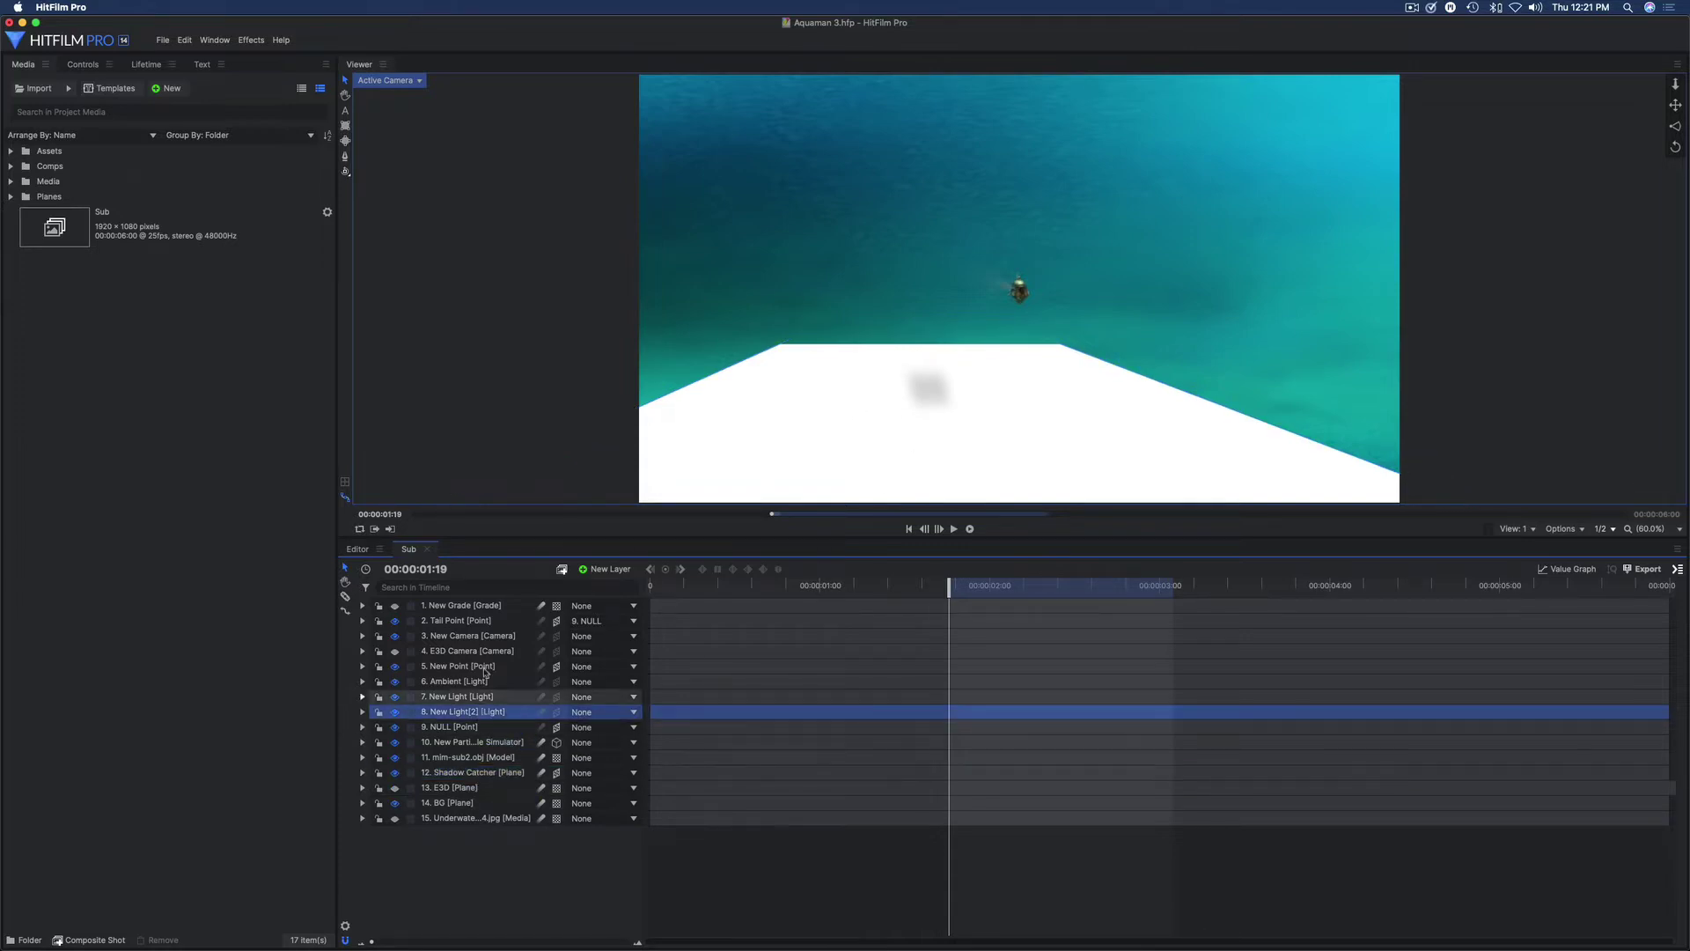
left_click(81, 66)
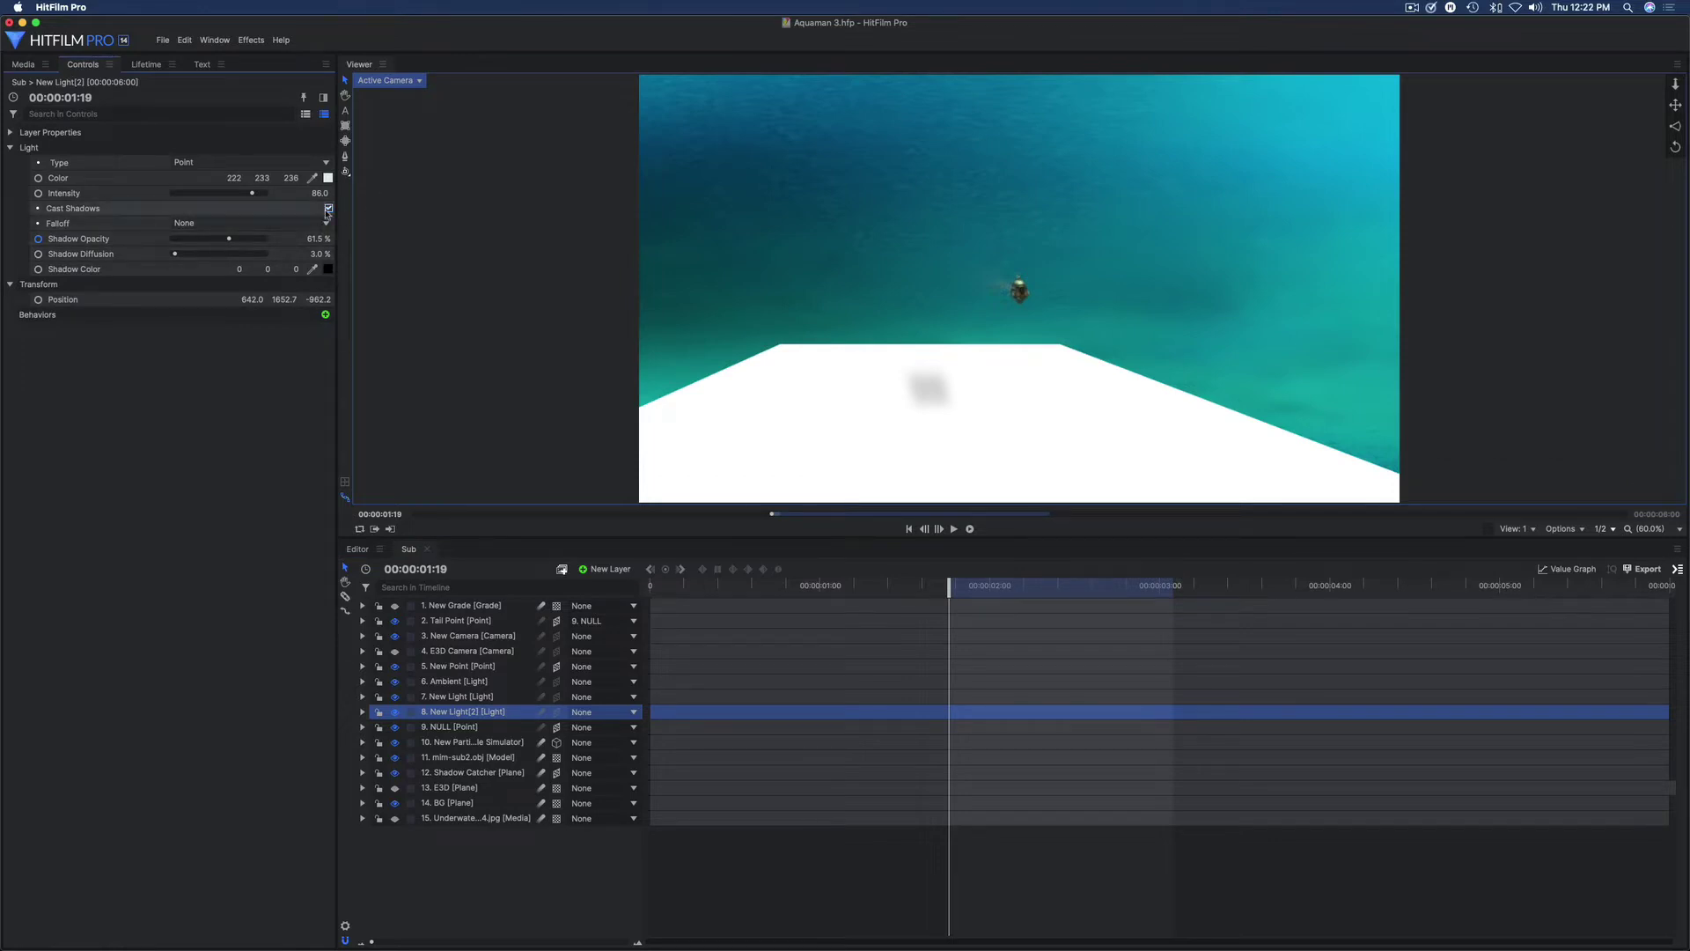
Step: Check that the Shadow Catcher plane has Receives Shadows enabled, then deselect it
left_click(483, 774)
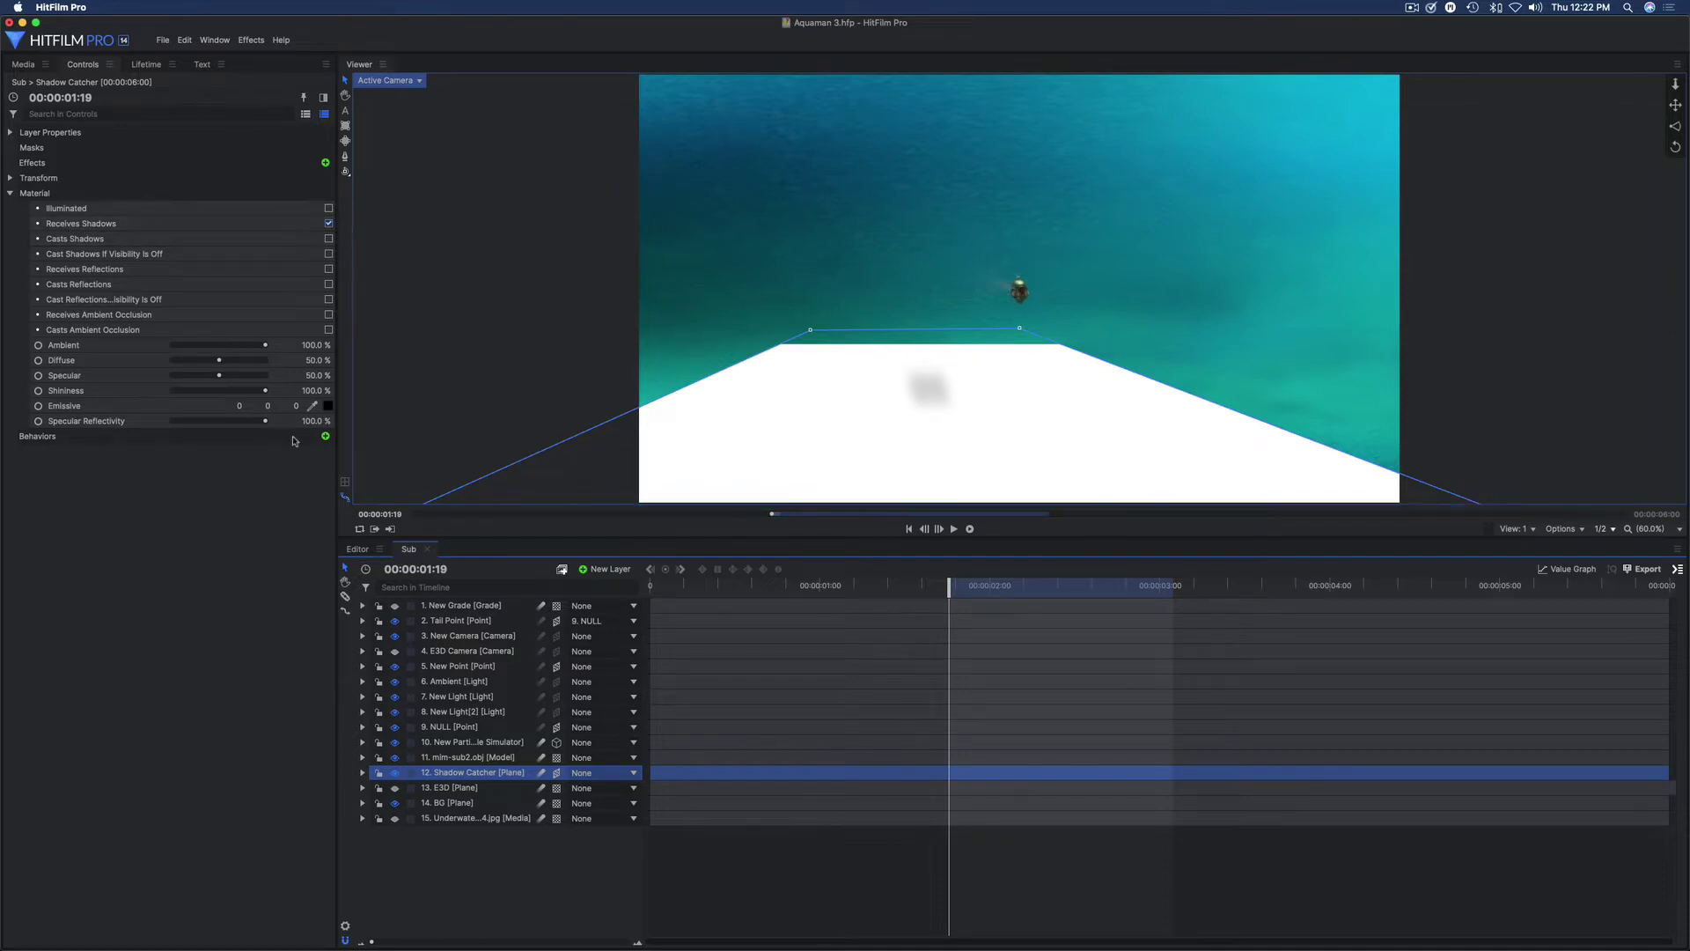
left_click(238, 735)
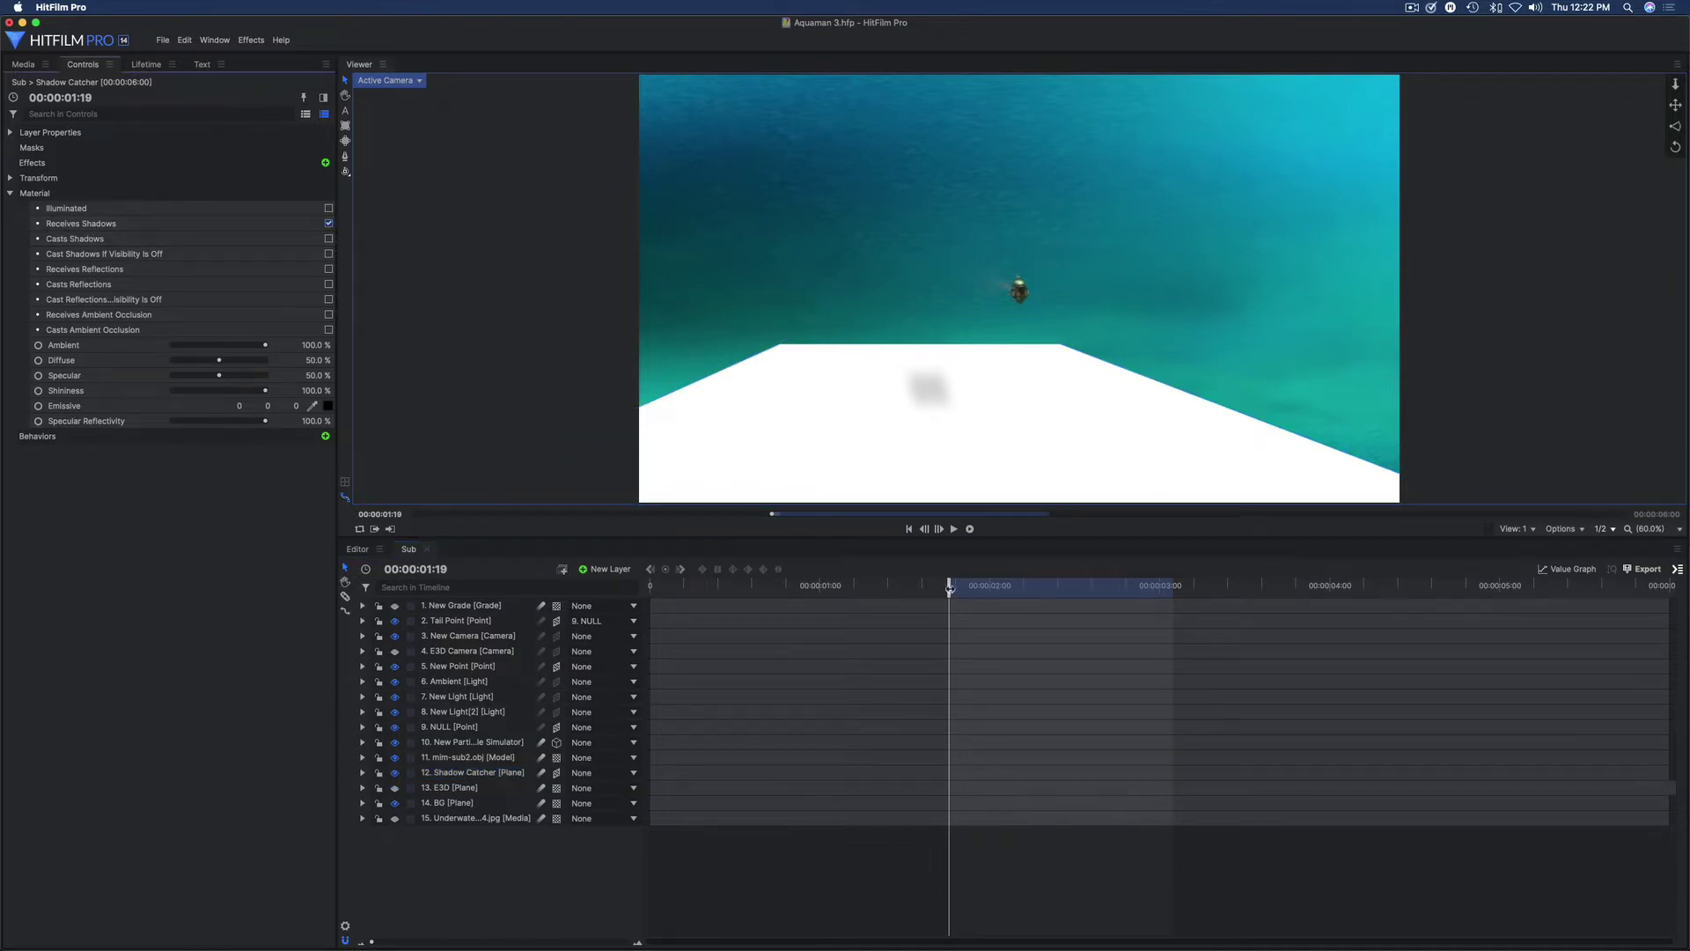
left_click(949, 588)
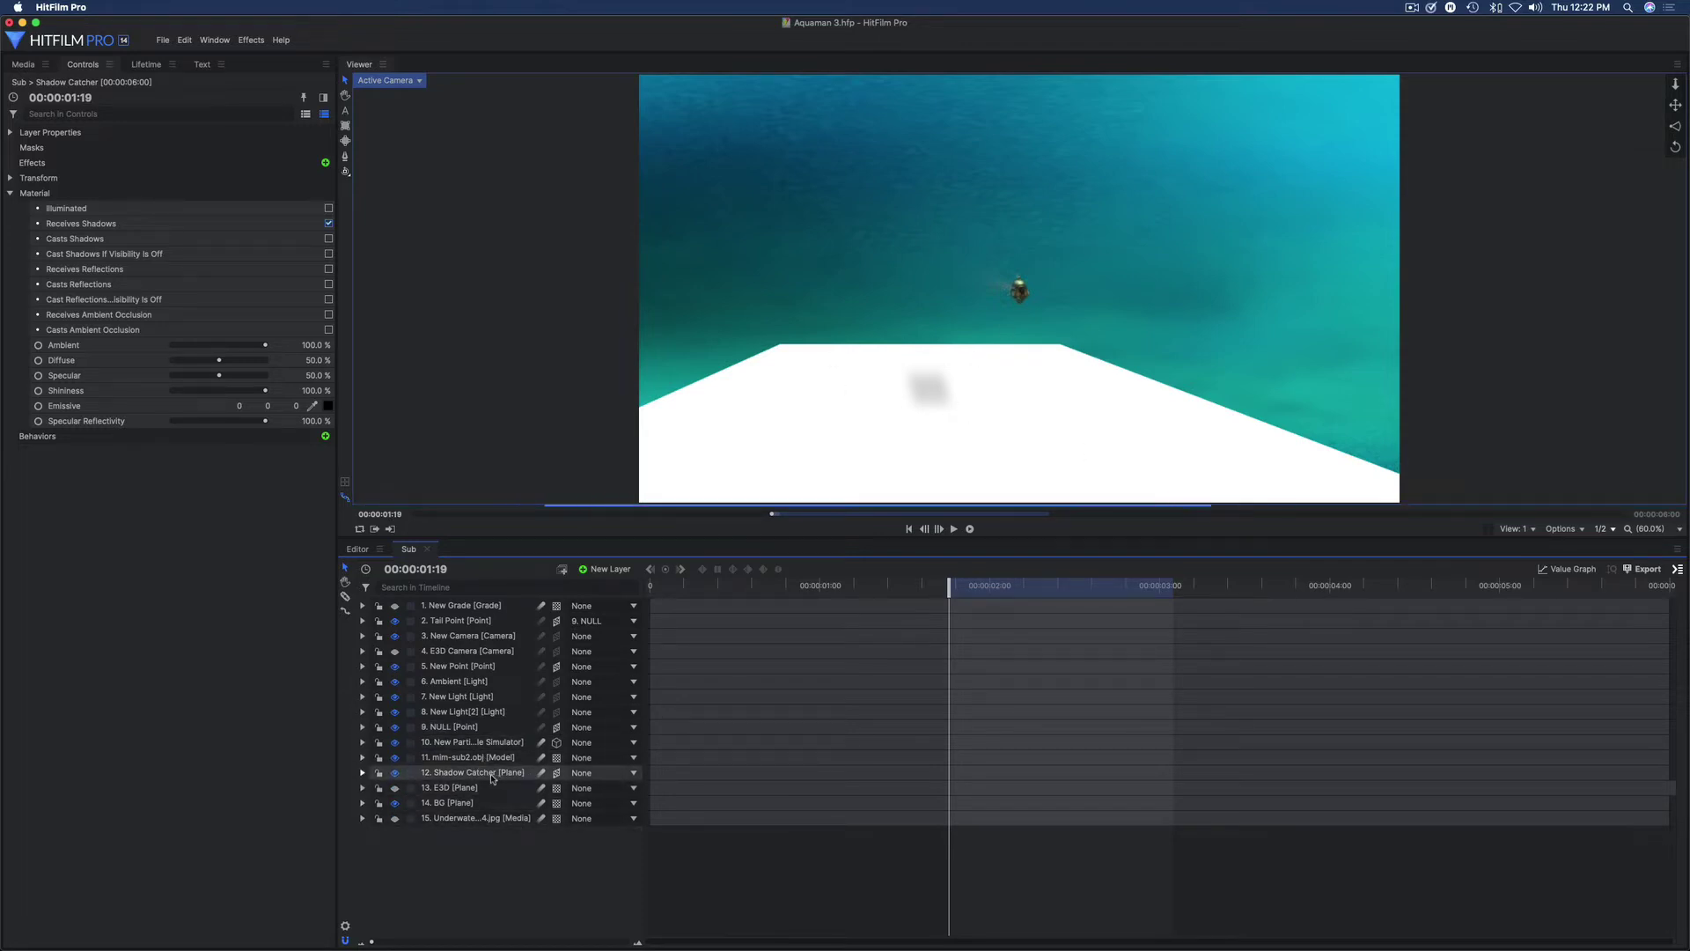
Step: Set the Shadow Catcher layer to Multiply blend; check the shadow at 00:00:01:22 and 00:00:02:01
right_click(492, 778)
mouse_move(577, 430)
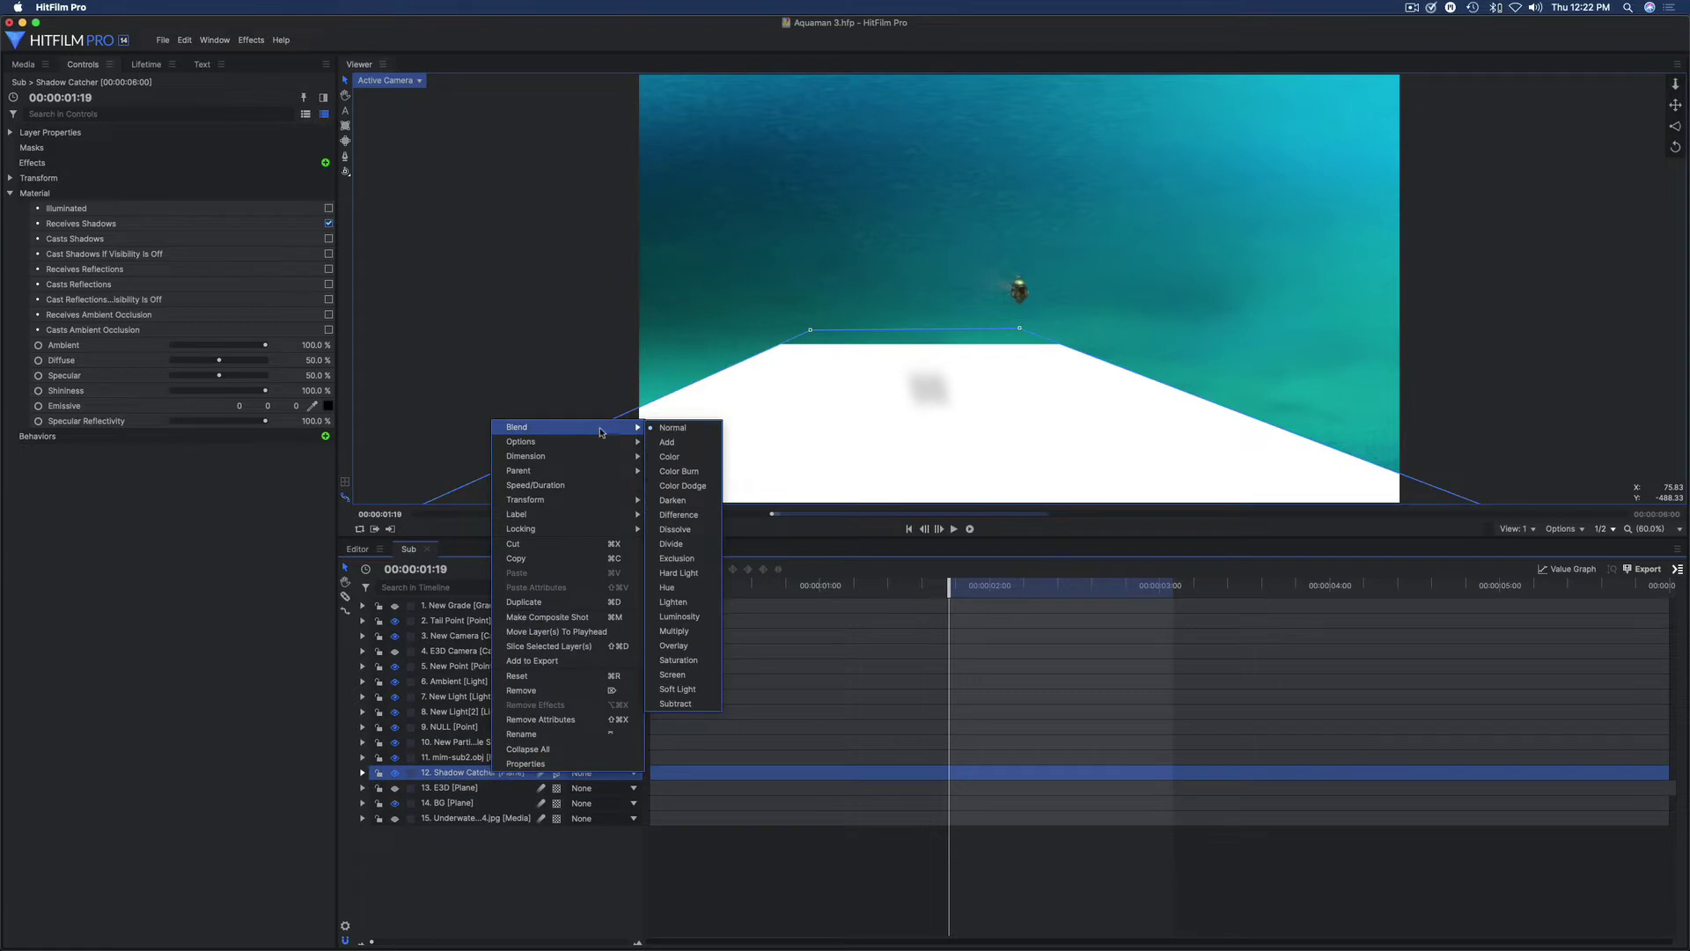
left_click(689, 631)
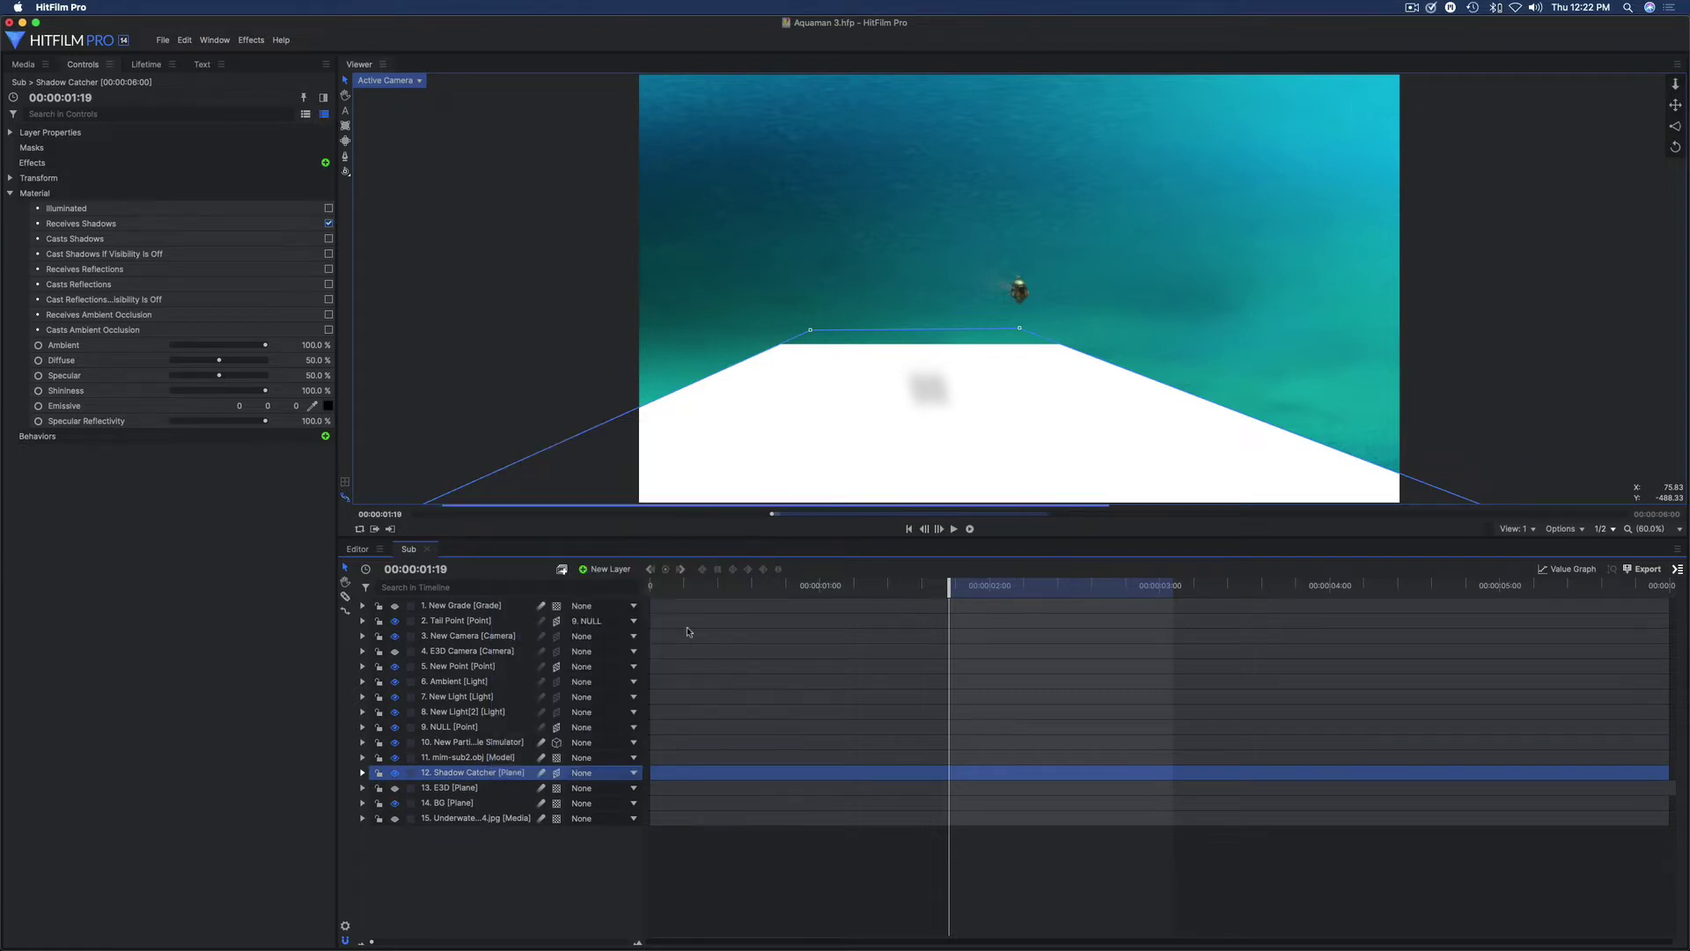
left_click(970, 590)
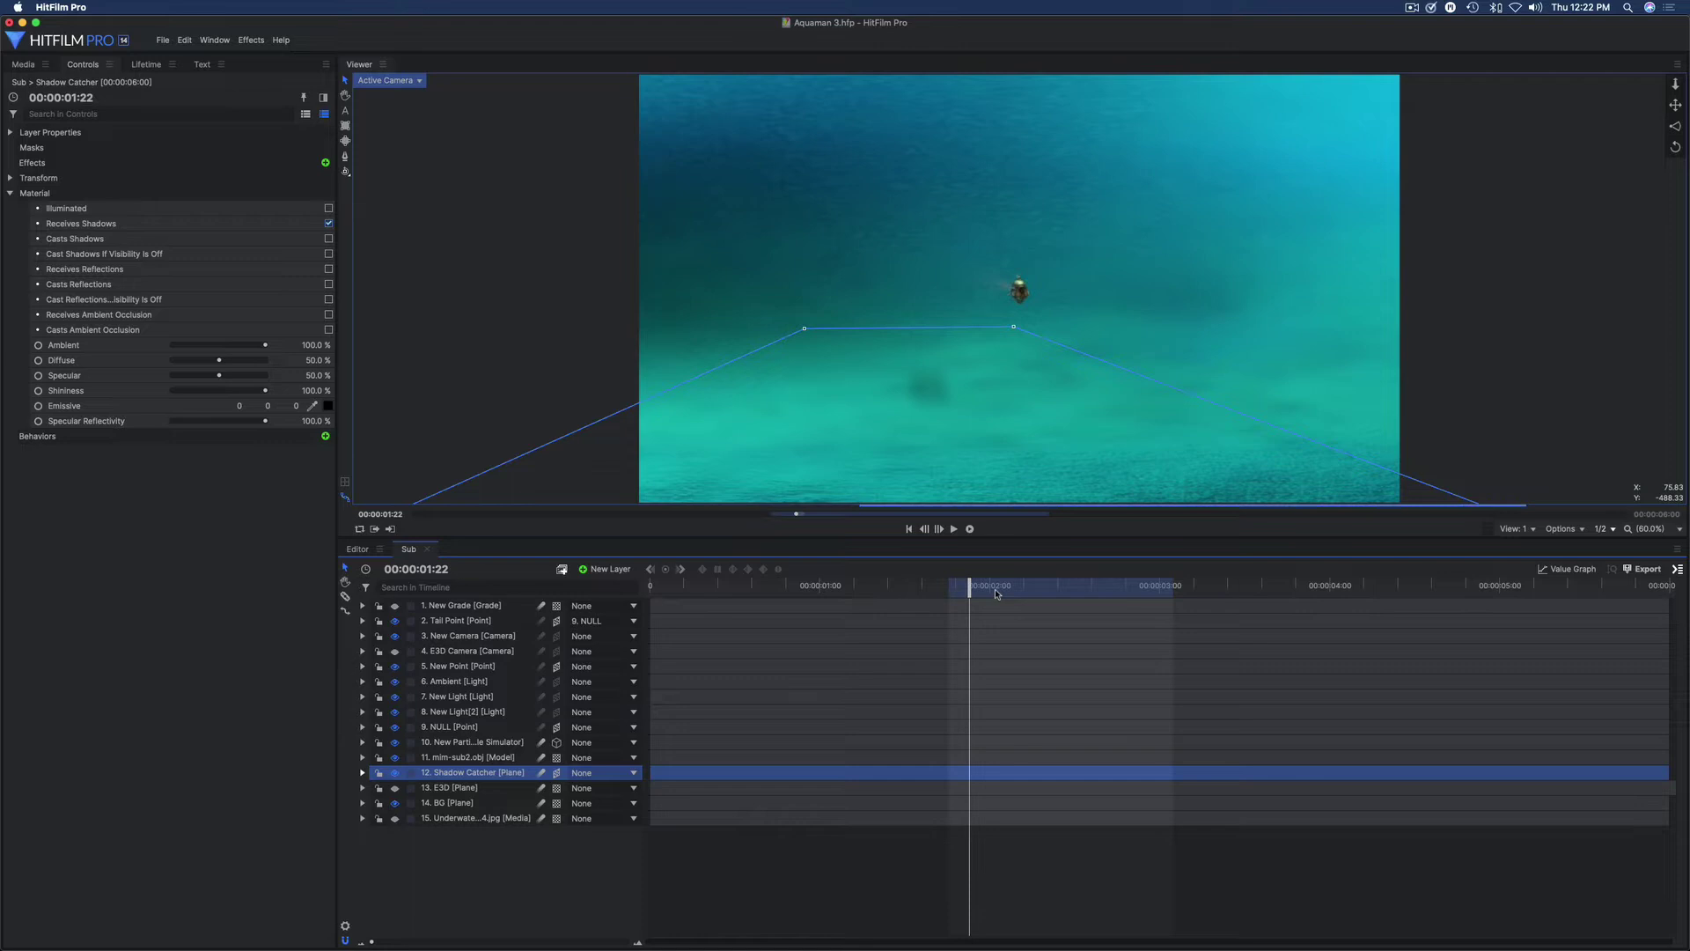
left_click(996, 590)
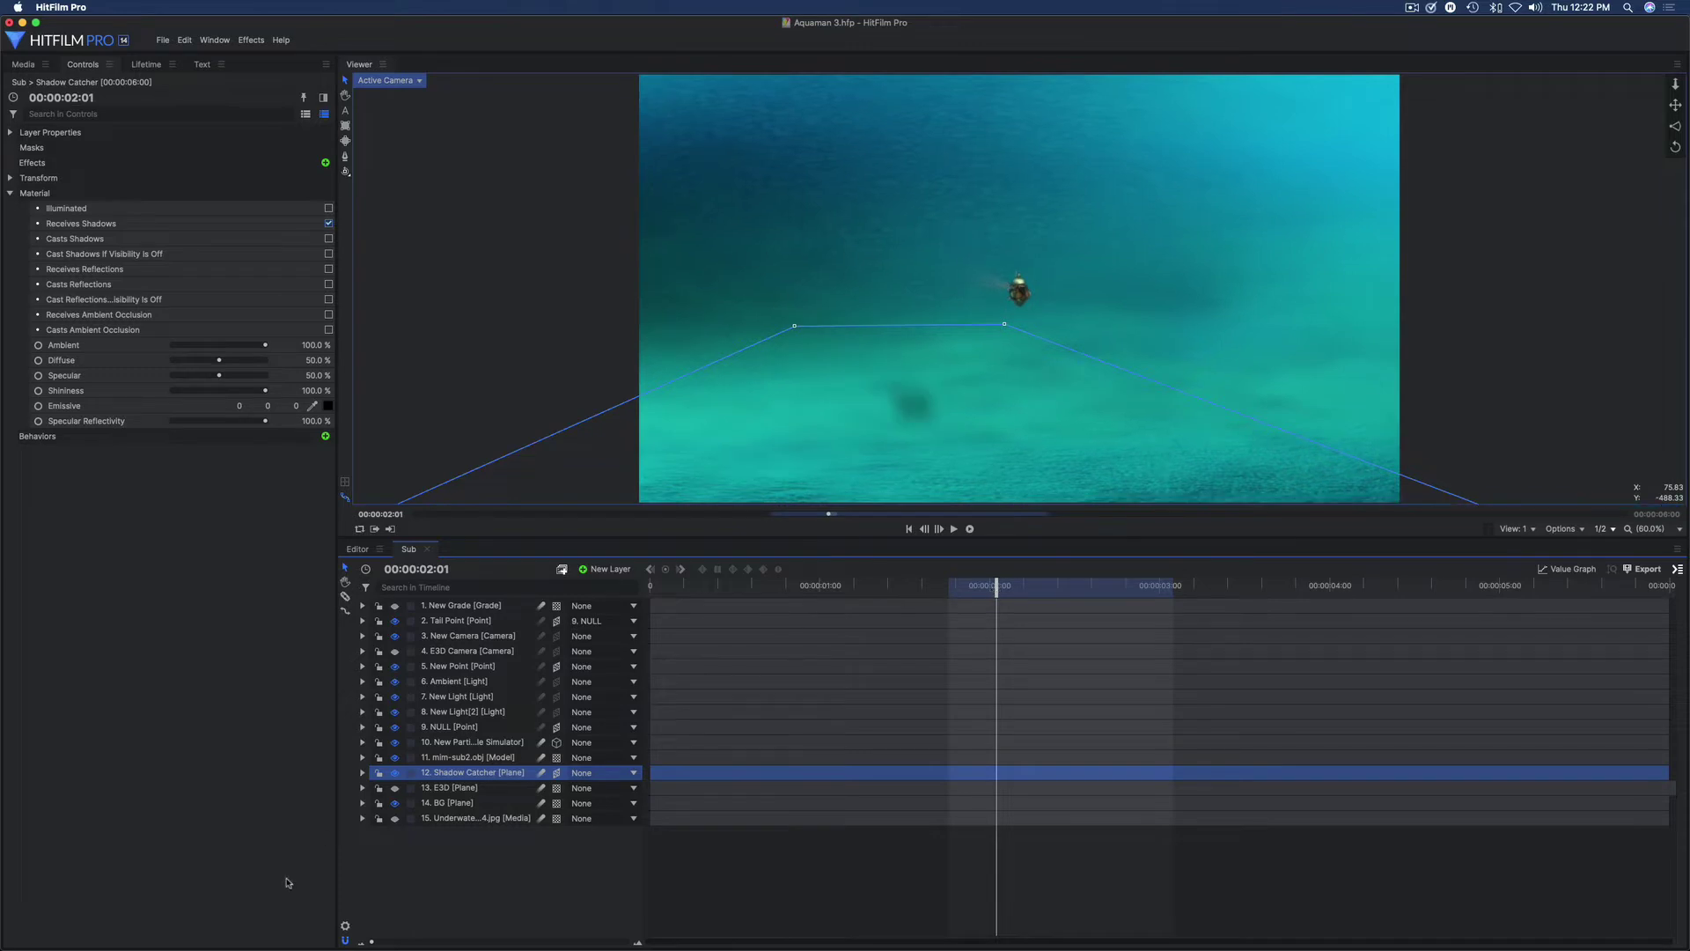
Step: Review the BG layer's 360° Viewer effect, then lock the UnderwaterPanorama 4.jpg and BG layers
left_click(464, 803)
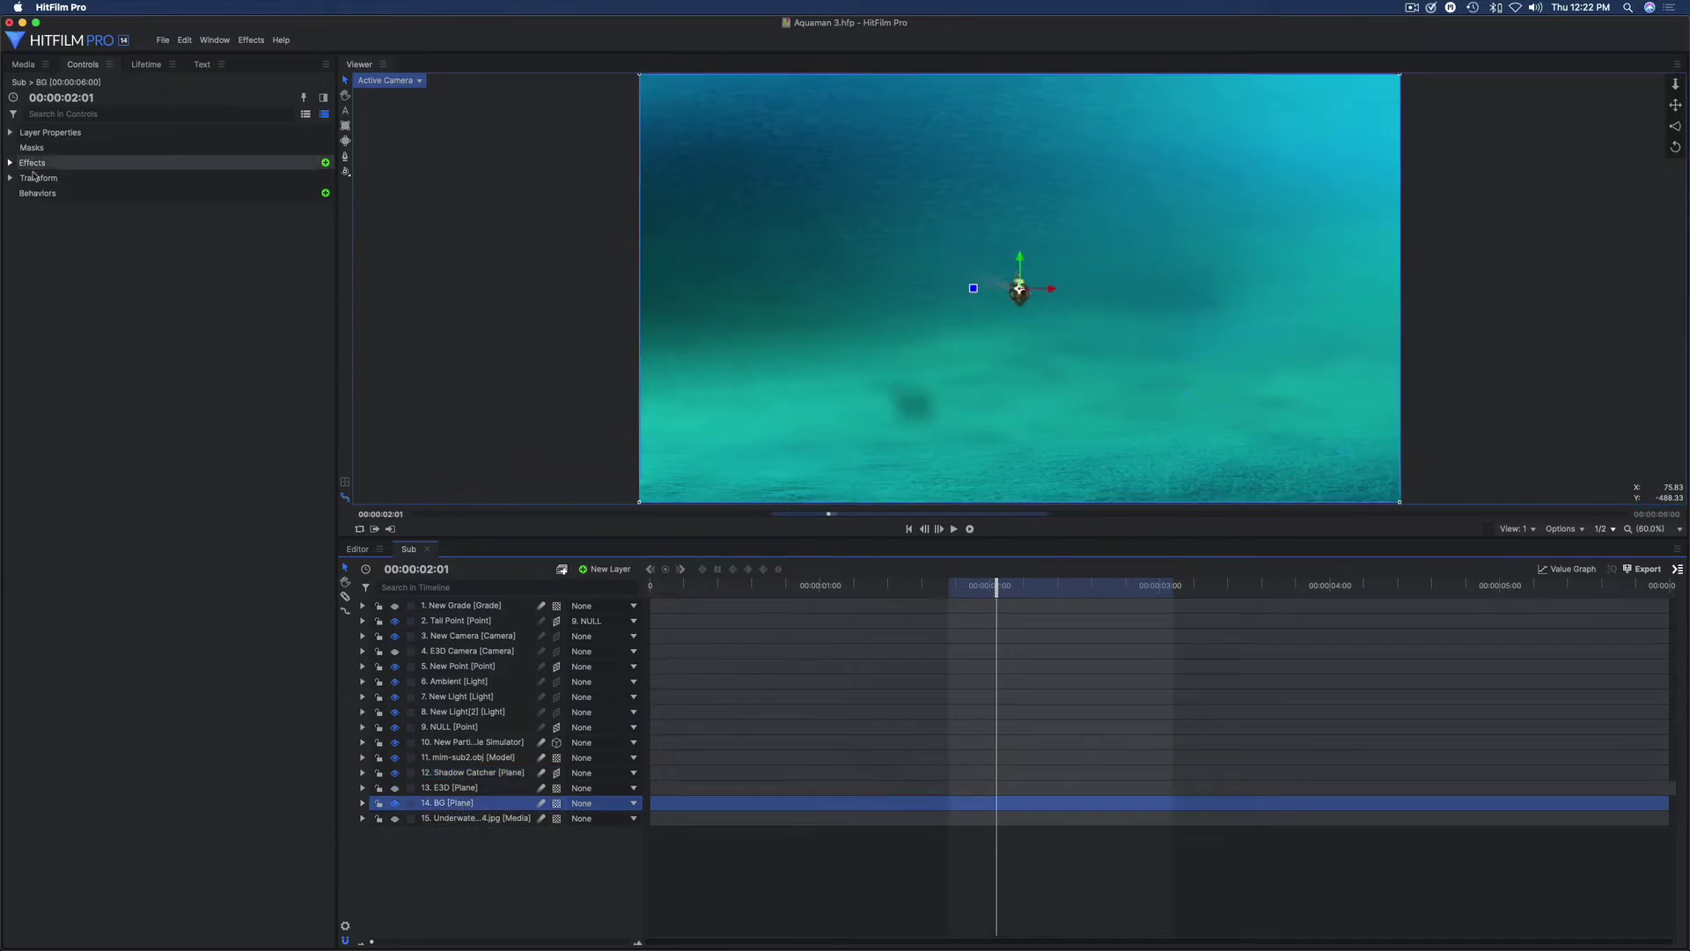
left_click(10, 163)
left_click(23, 177)
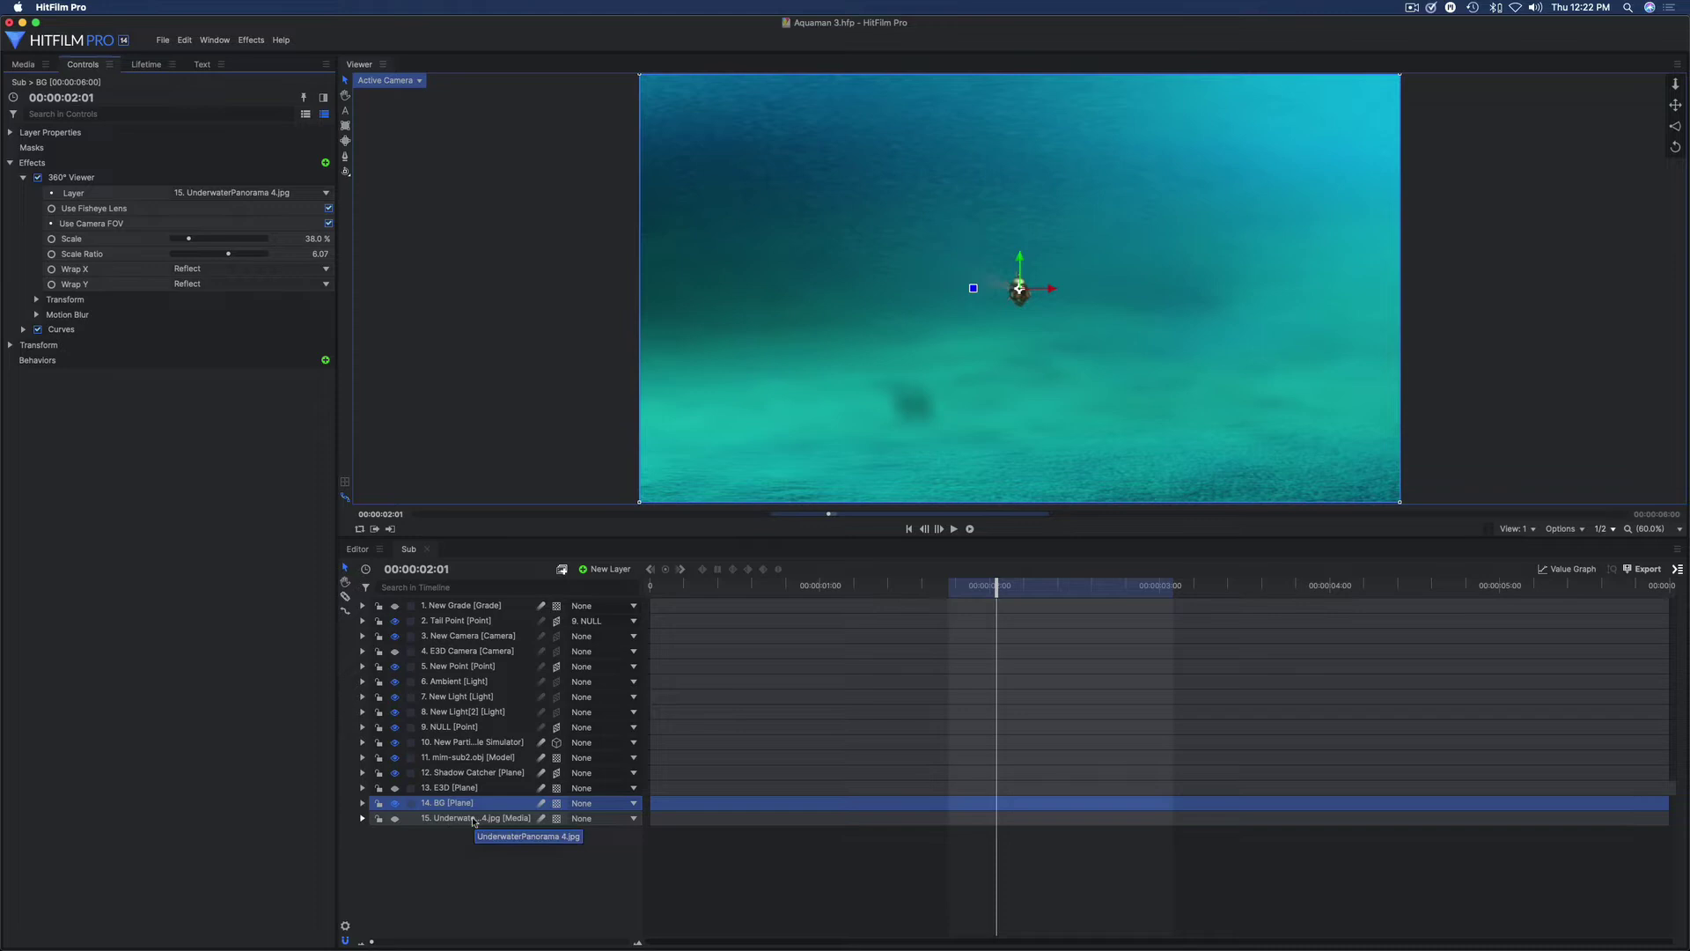
left_click(378, 820)
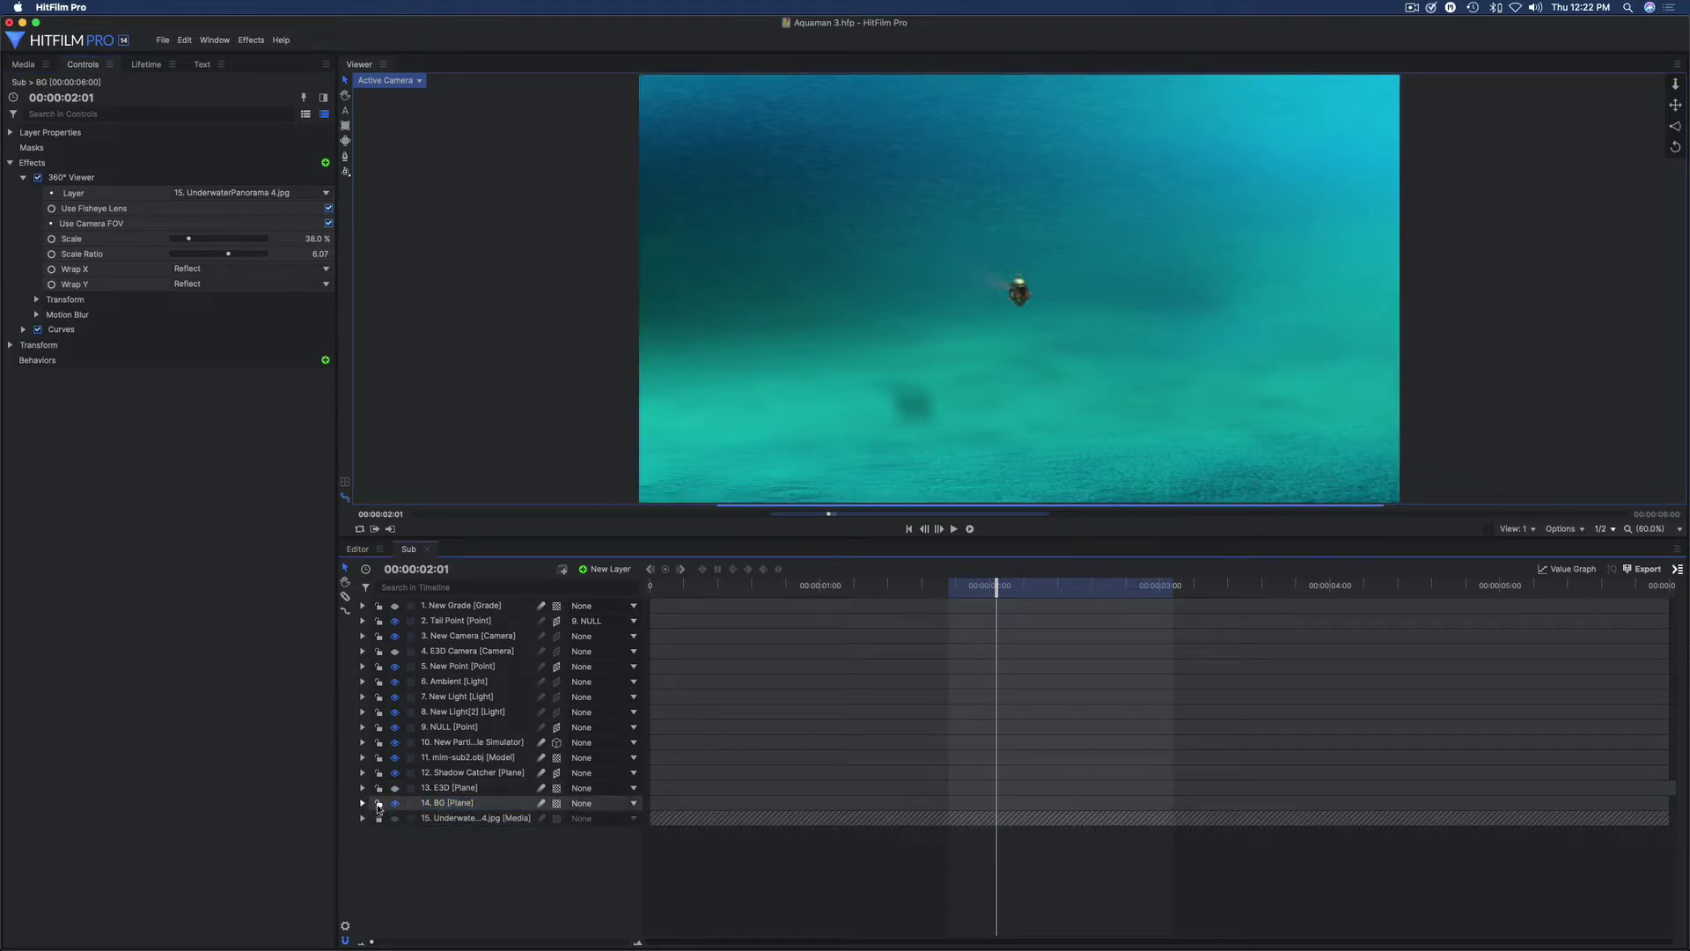
left_click(379, 804)
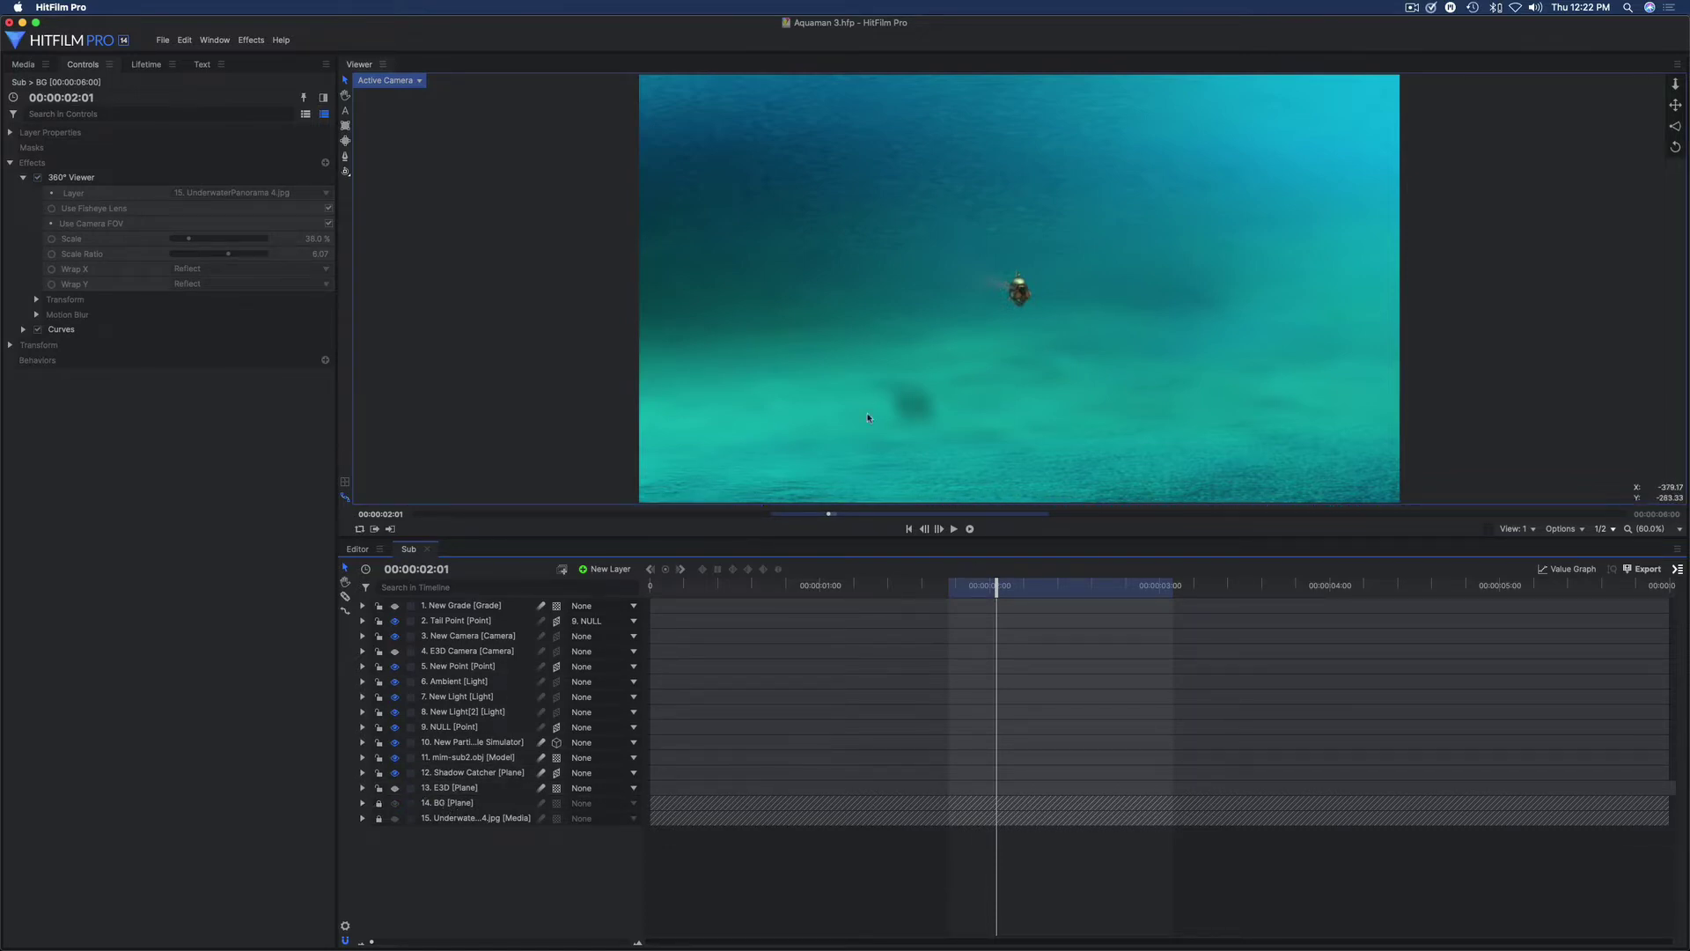
left_click(664, 586)
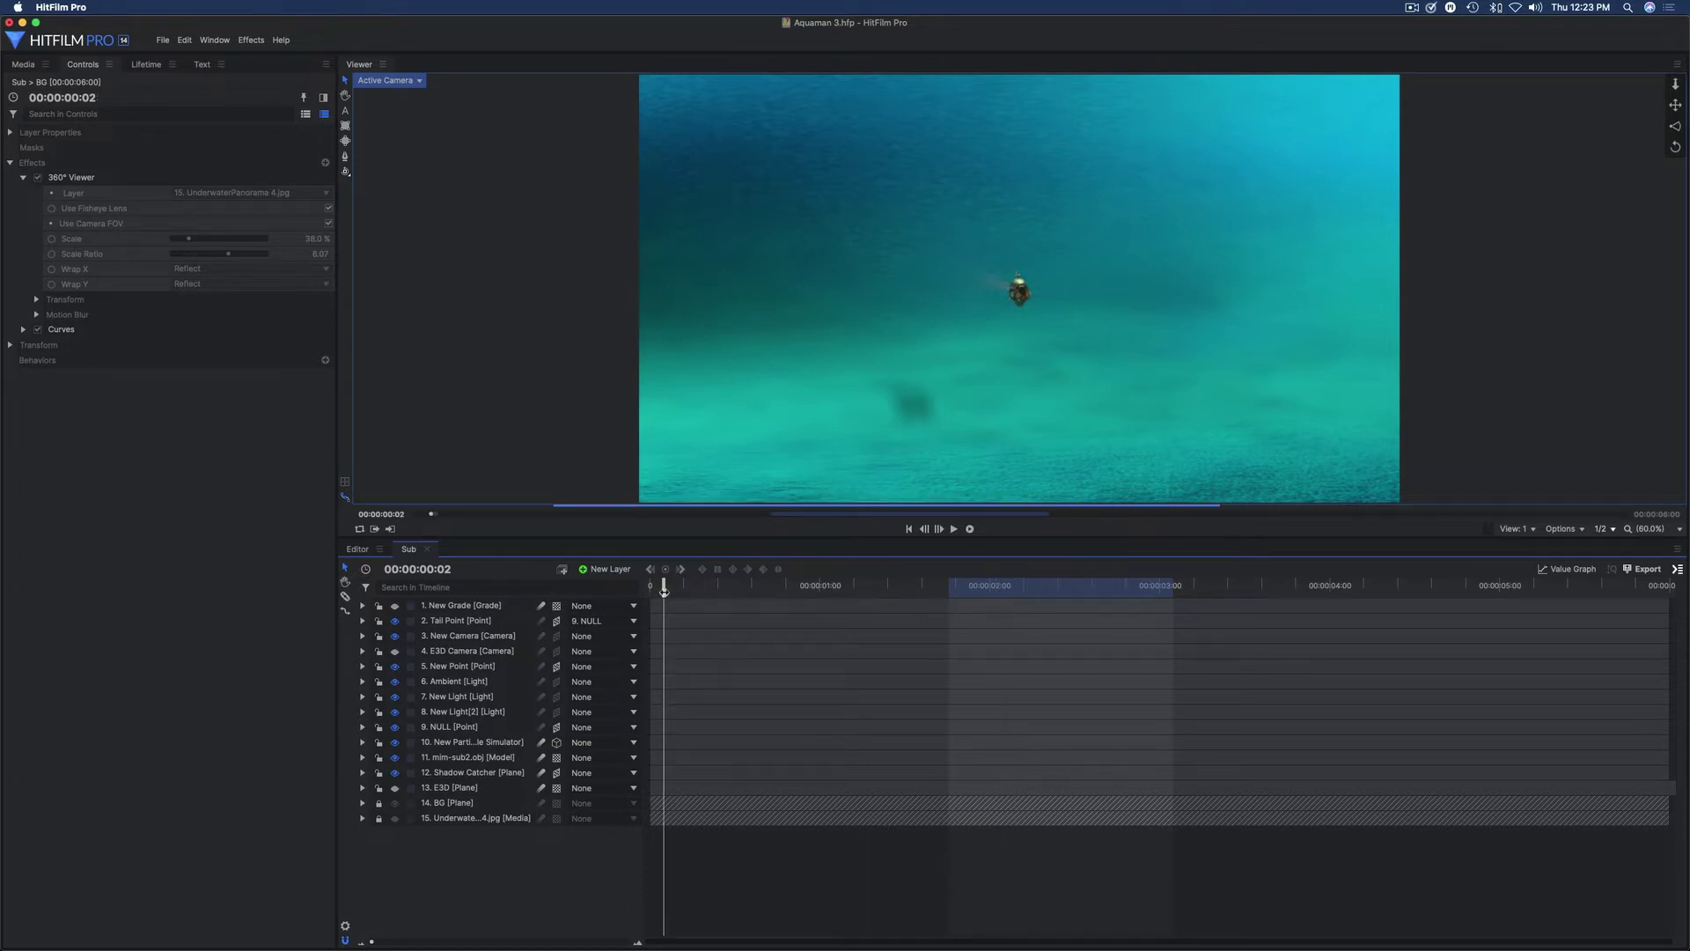
left_click_drag(657, 591, 650, 592)
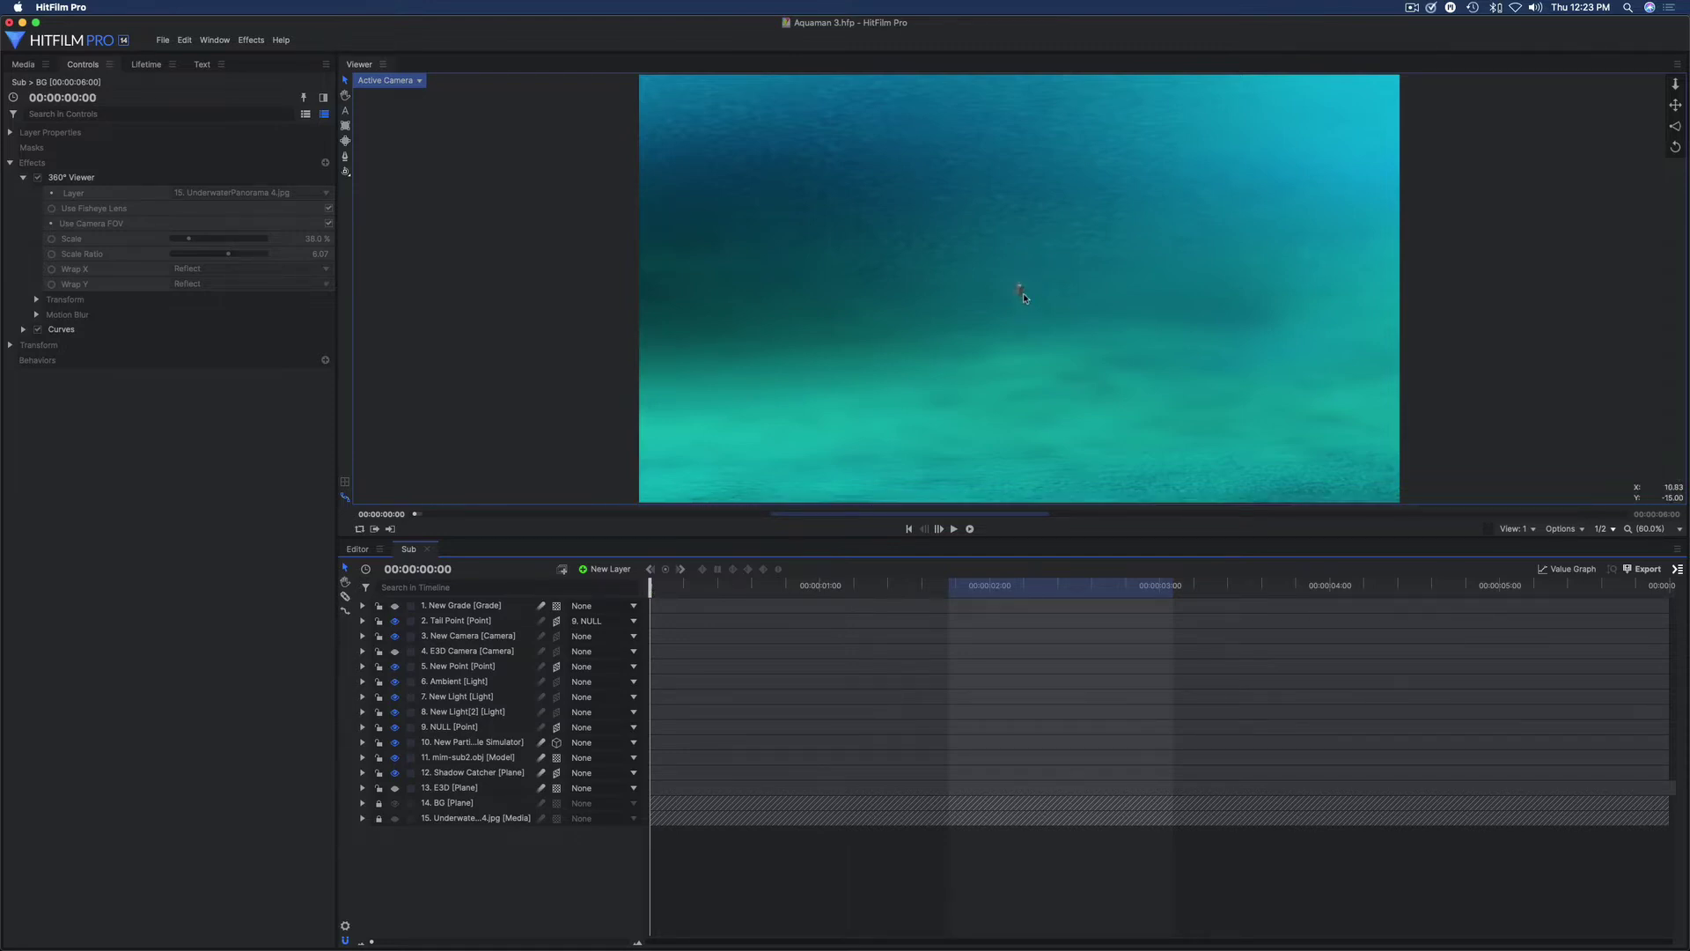
left_click(1035, 588)
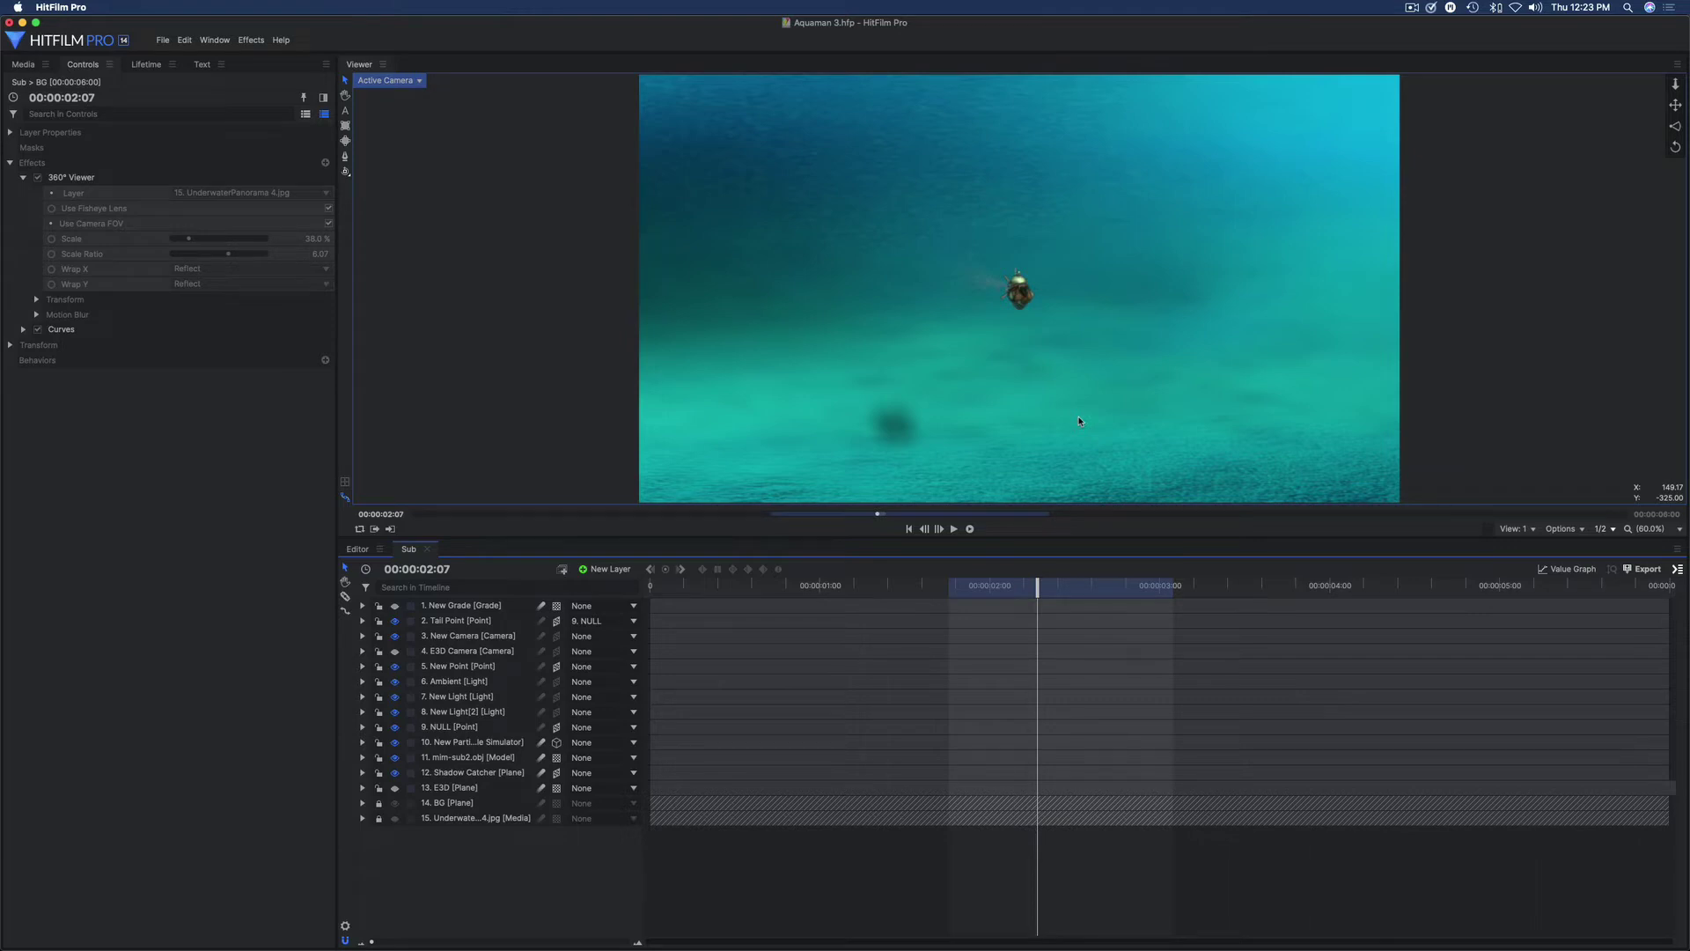
left_click(1514, 586)
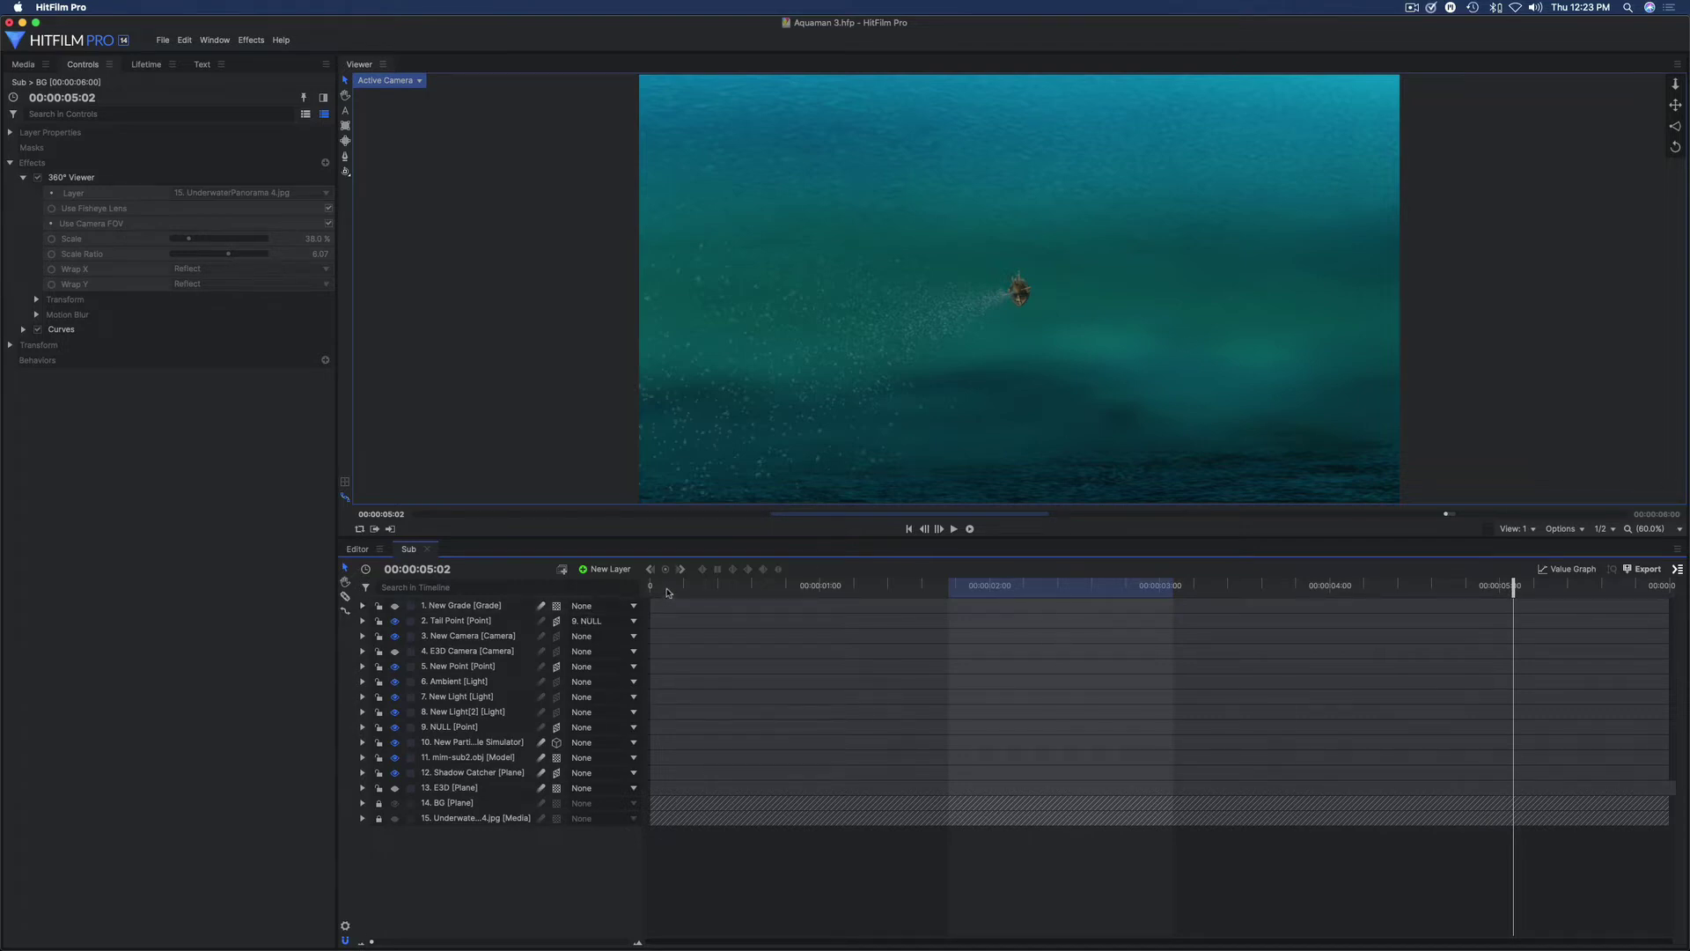
left_click(666, 587)
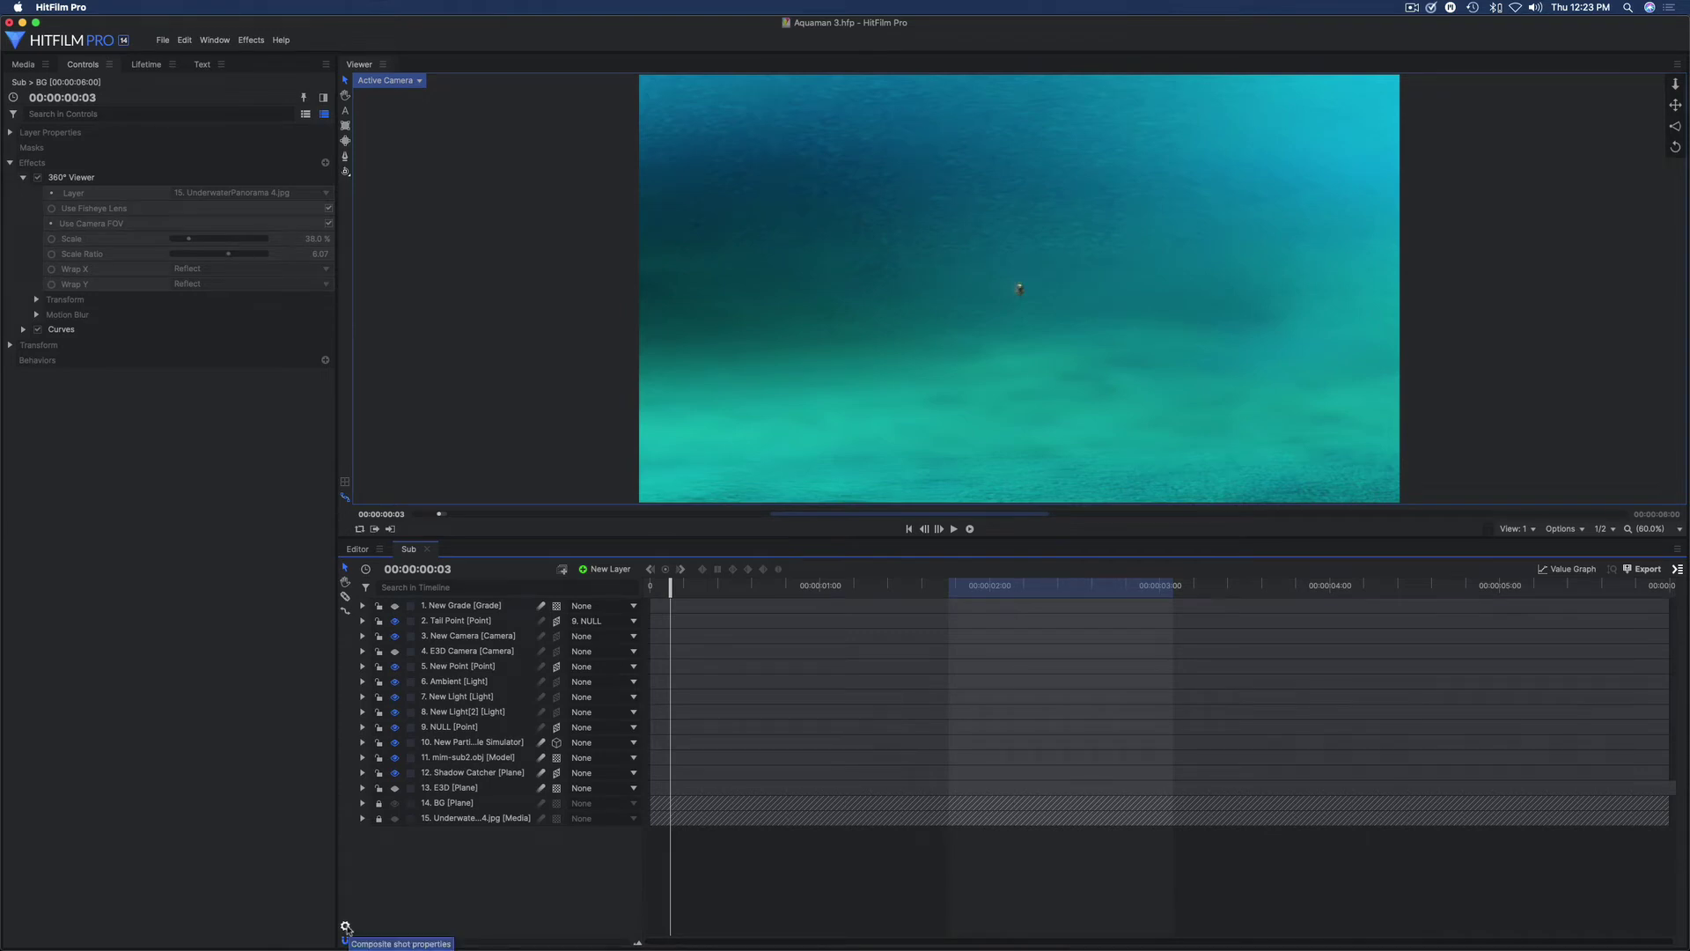
Step: Enable linear depth fog in the Sub comp's Advanced properties: clip 10000–20000, density 0.75
left_click(346, 927)
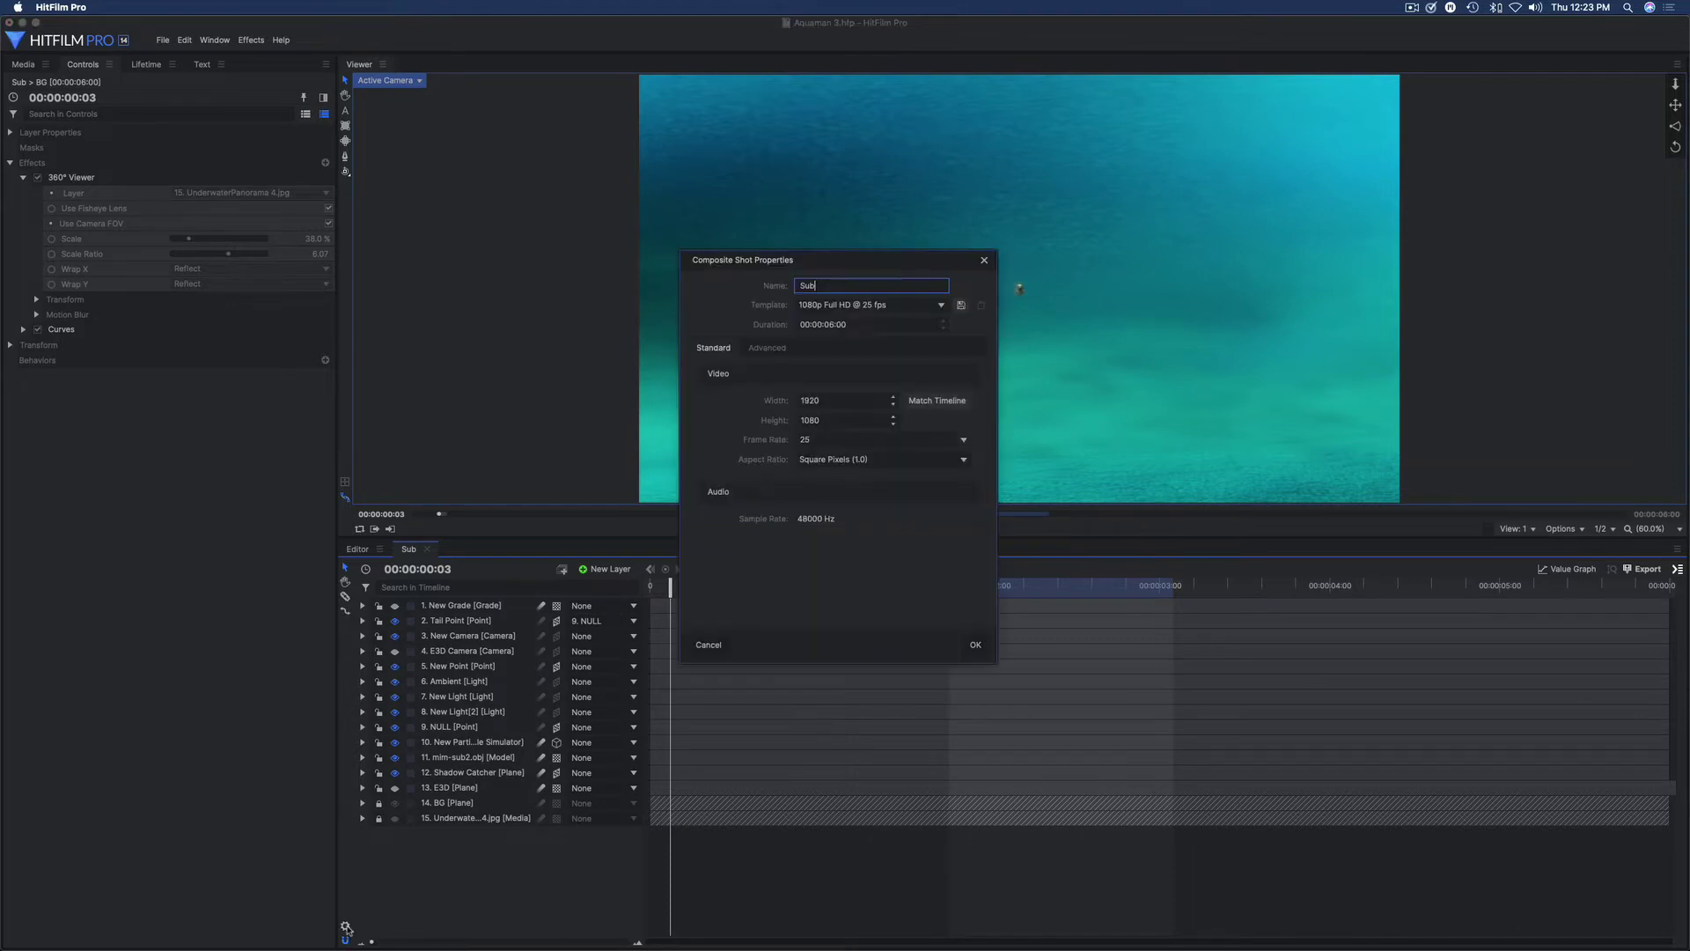
left_click(769, 349)
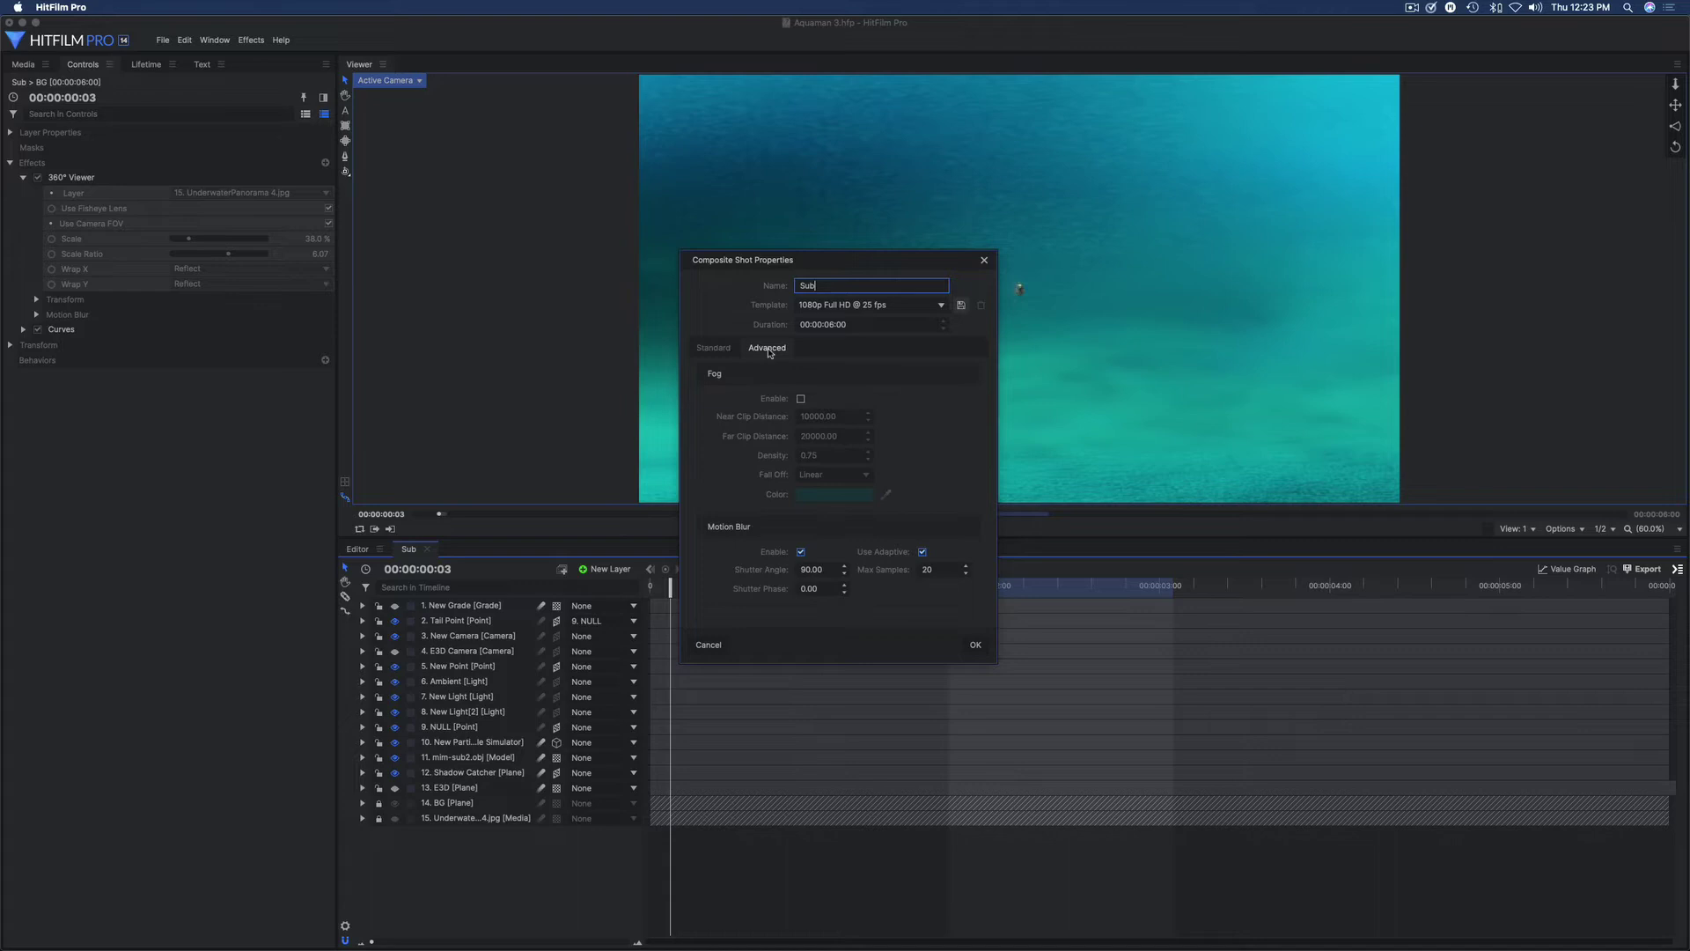
left_click(801, 399)
left_click(975, 645)
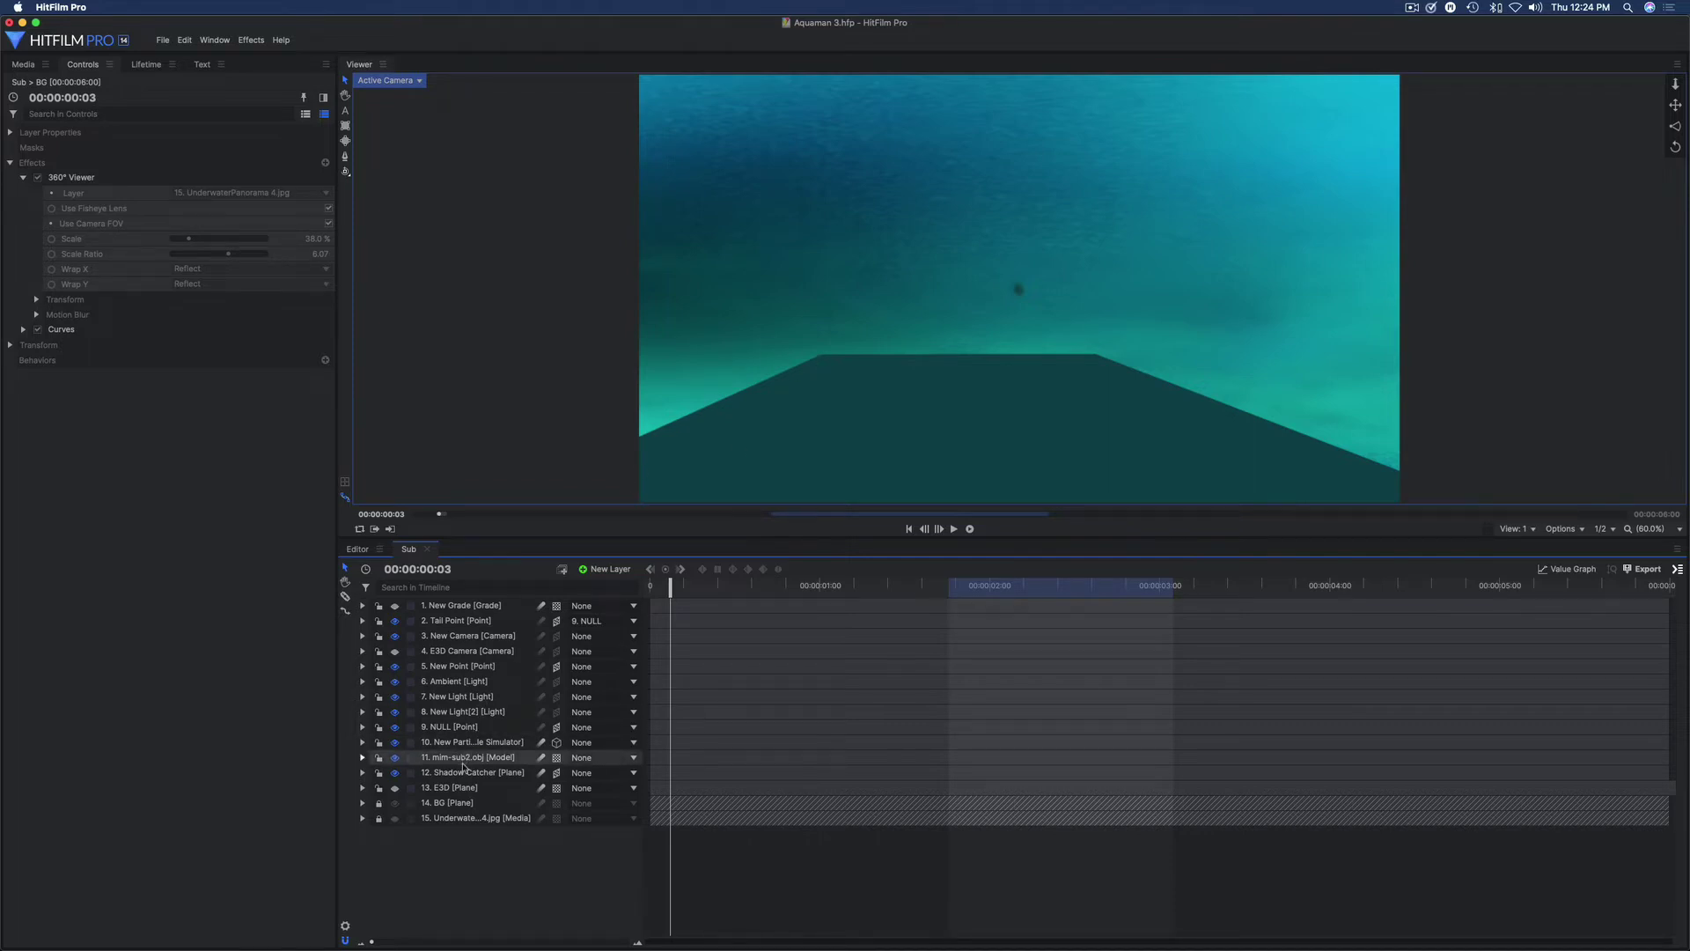
Step: Turn the Sub comp's depth fog off and compare the frame at 00:00:02:01
left_click(345, 926)
left_click(768, 348)
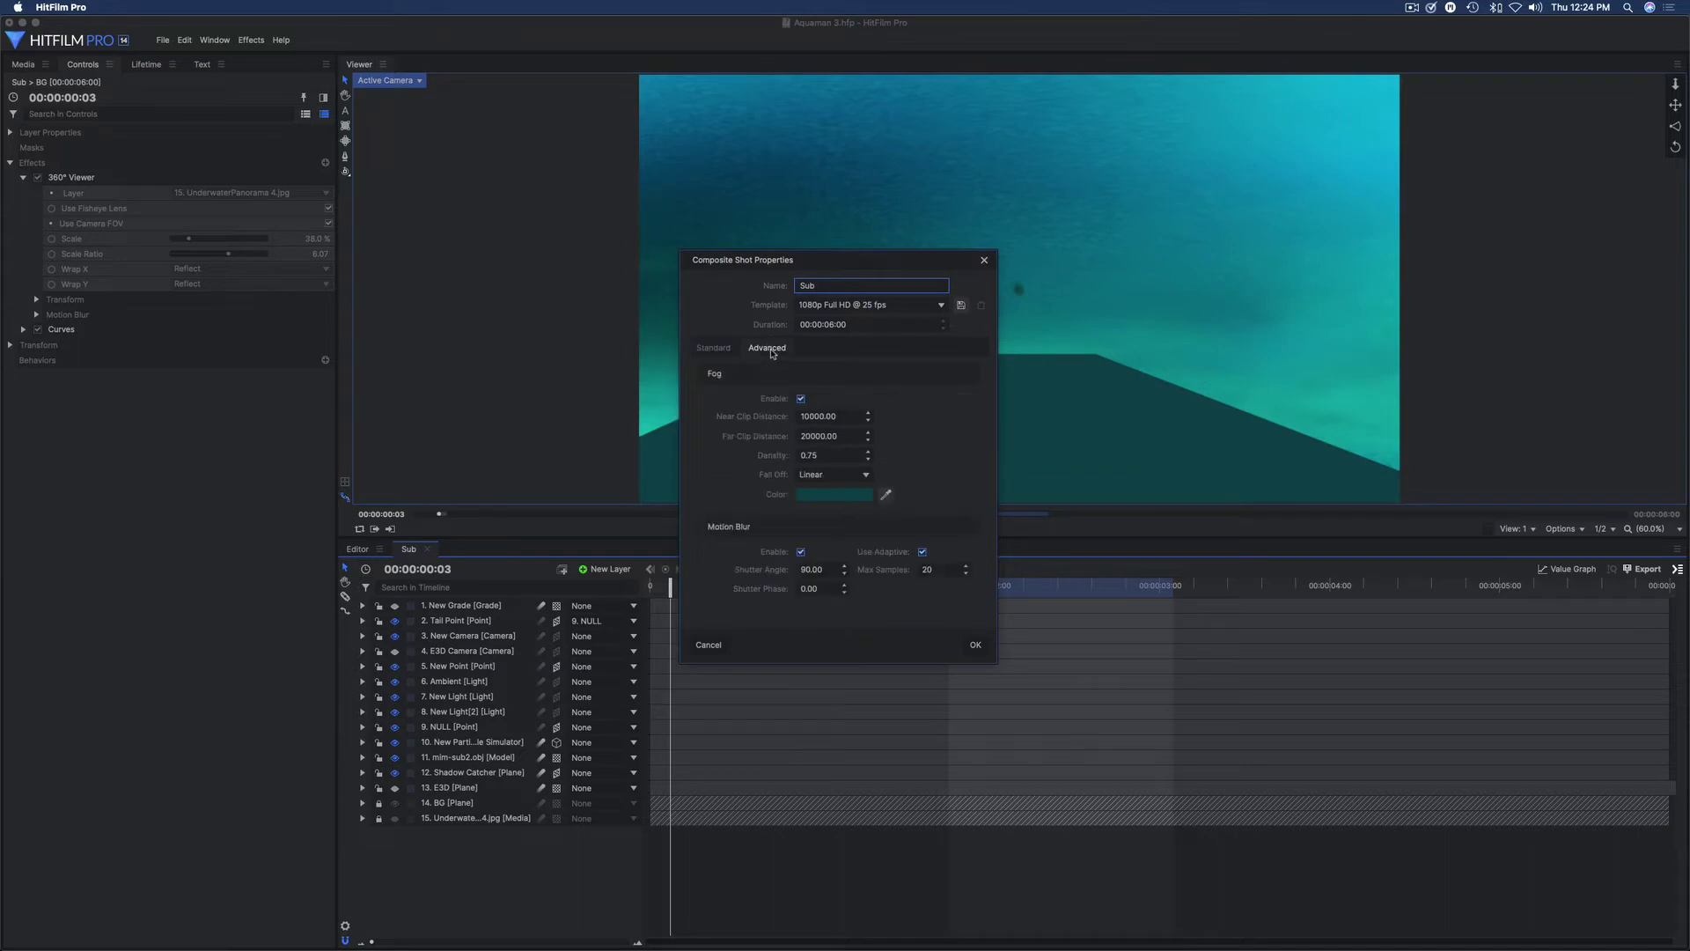
left_click(801, 399)
left_click(975, 644)
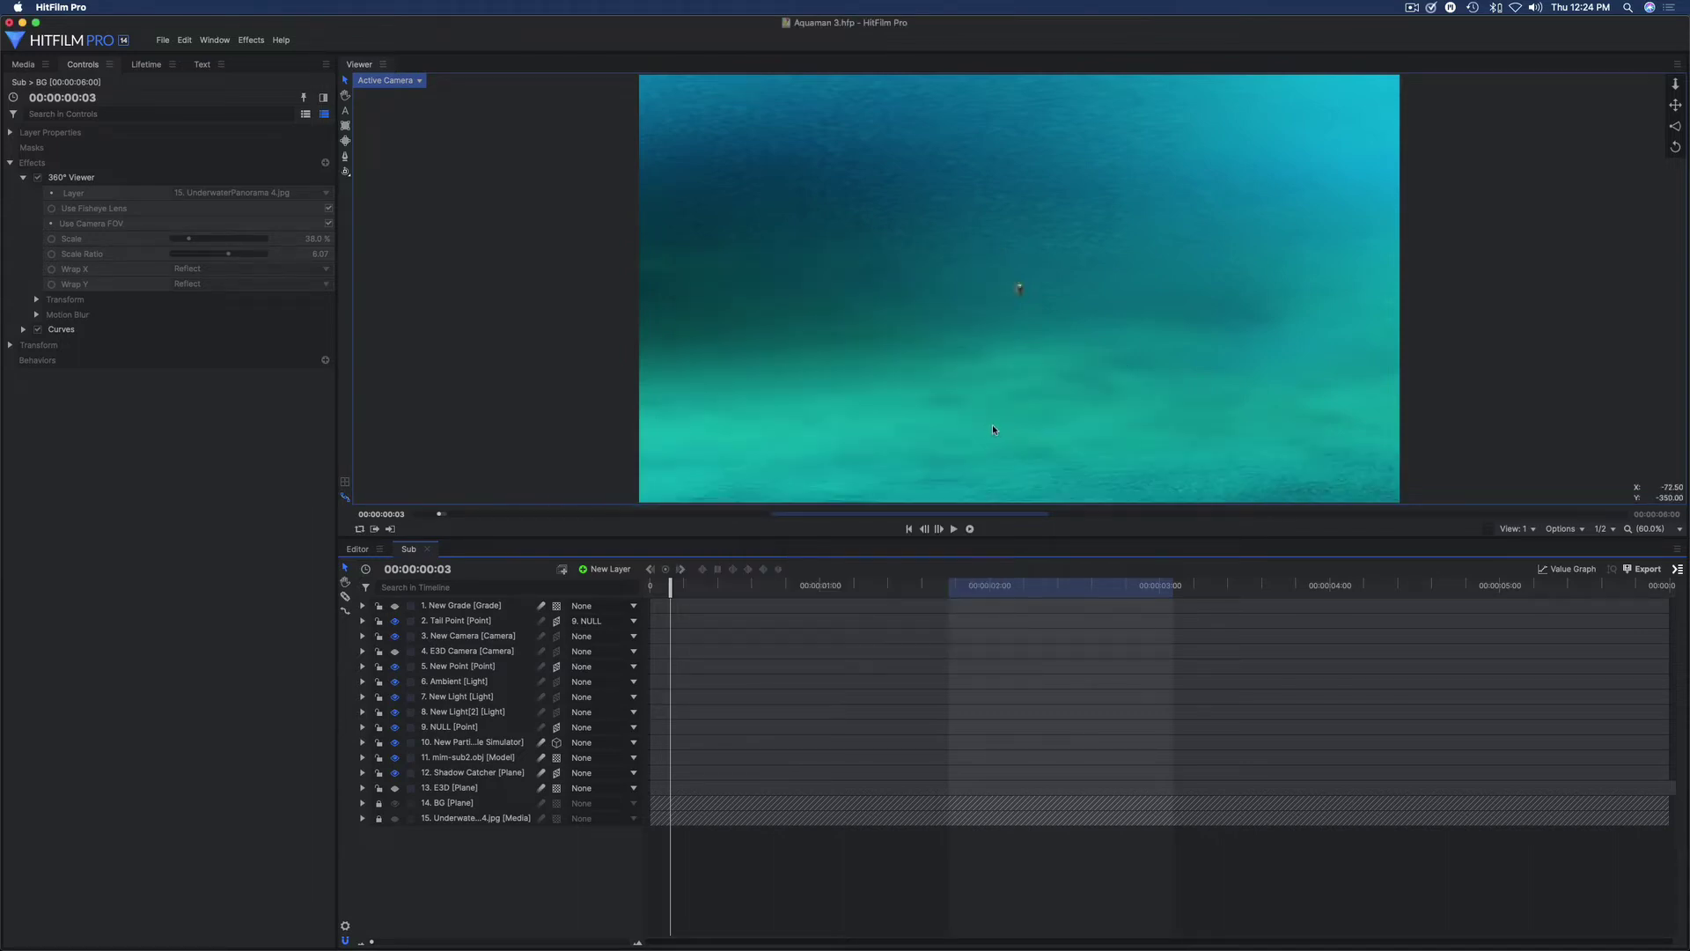
left_click(996, 585)
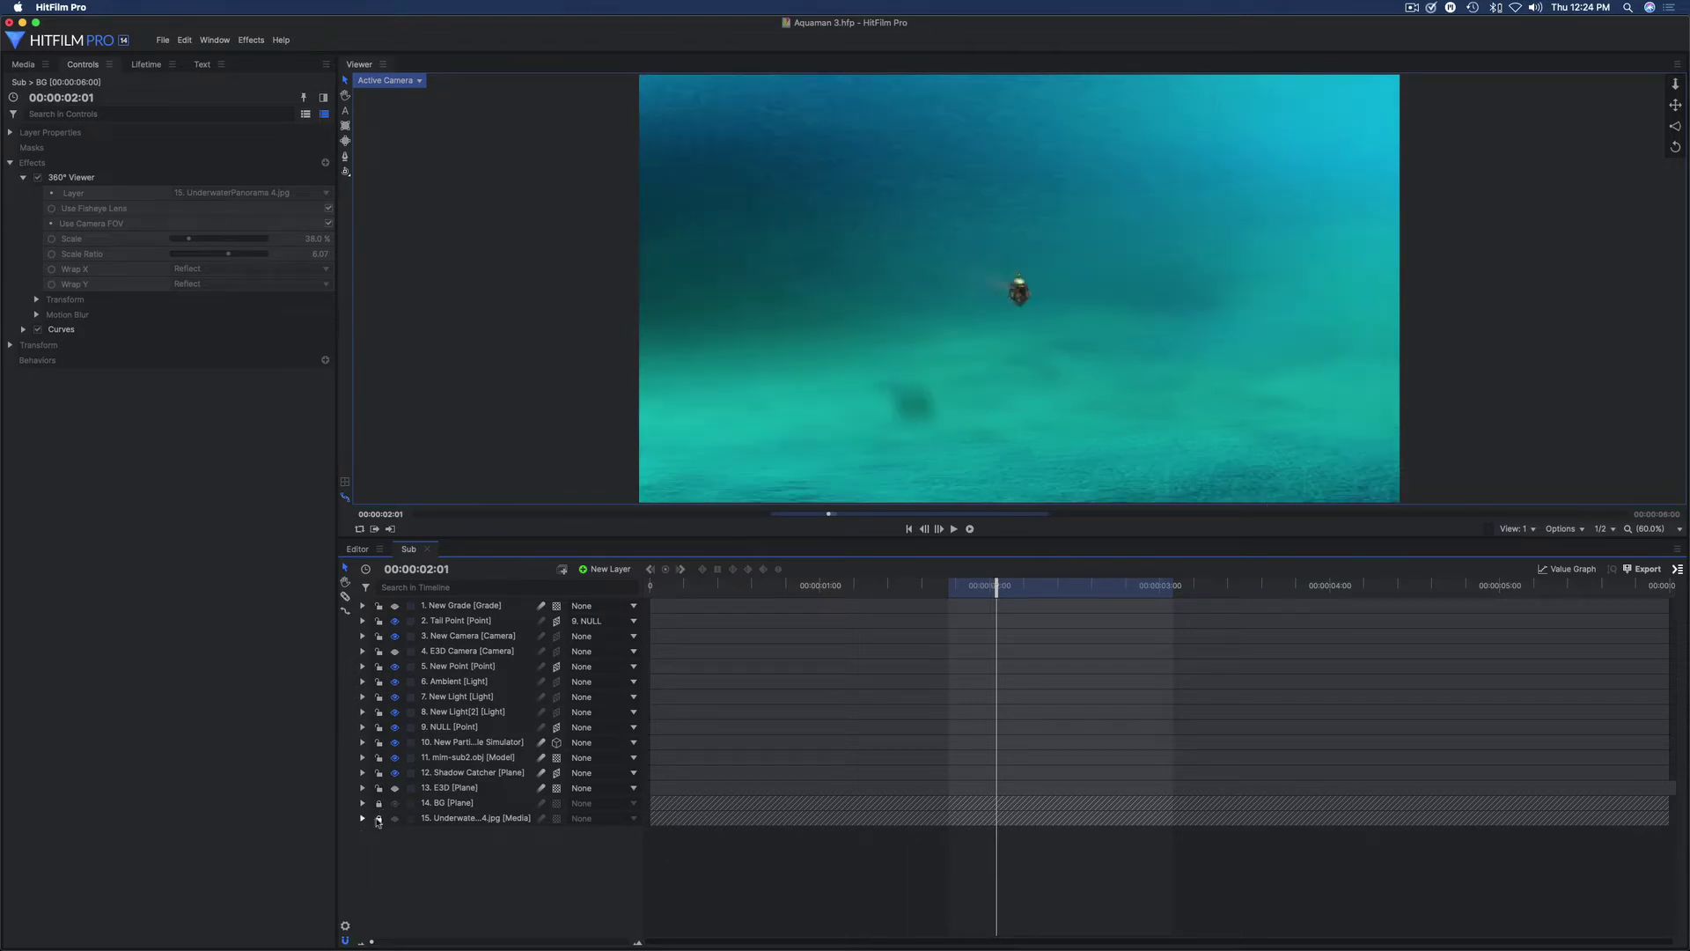
Step: Re-enable the Sub comp's depth fog and bring up the project Media panel
left_click(345, 928)
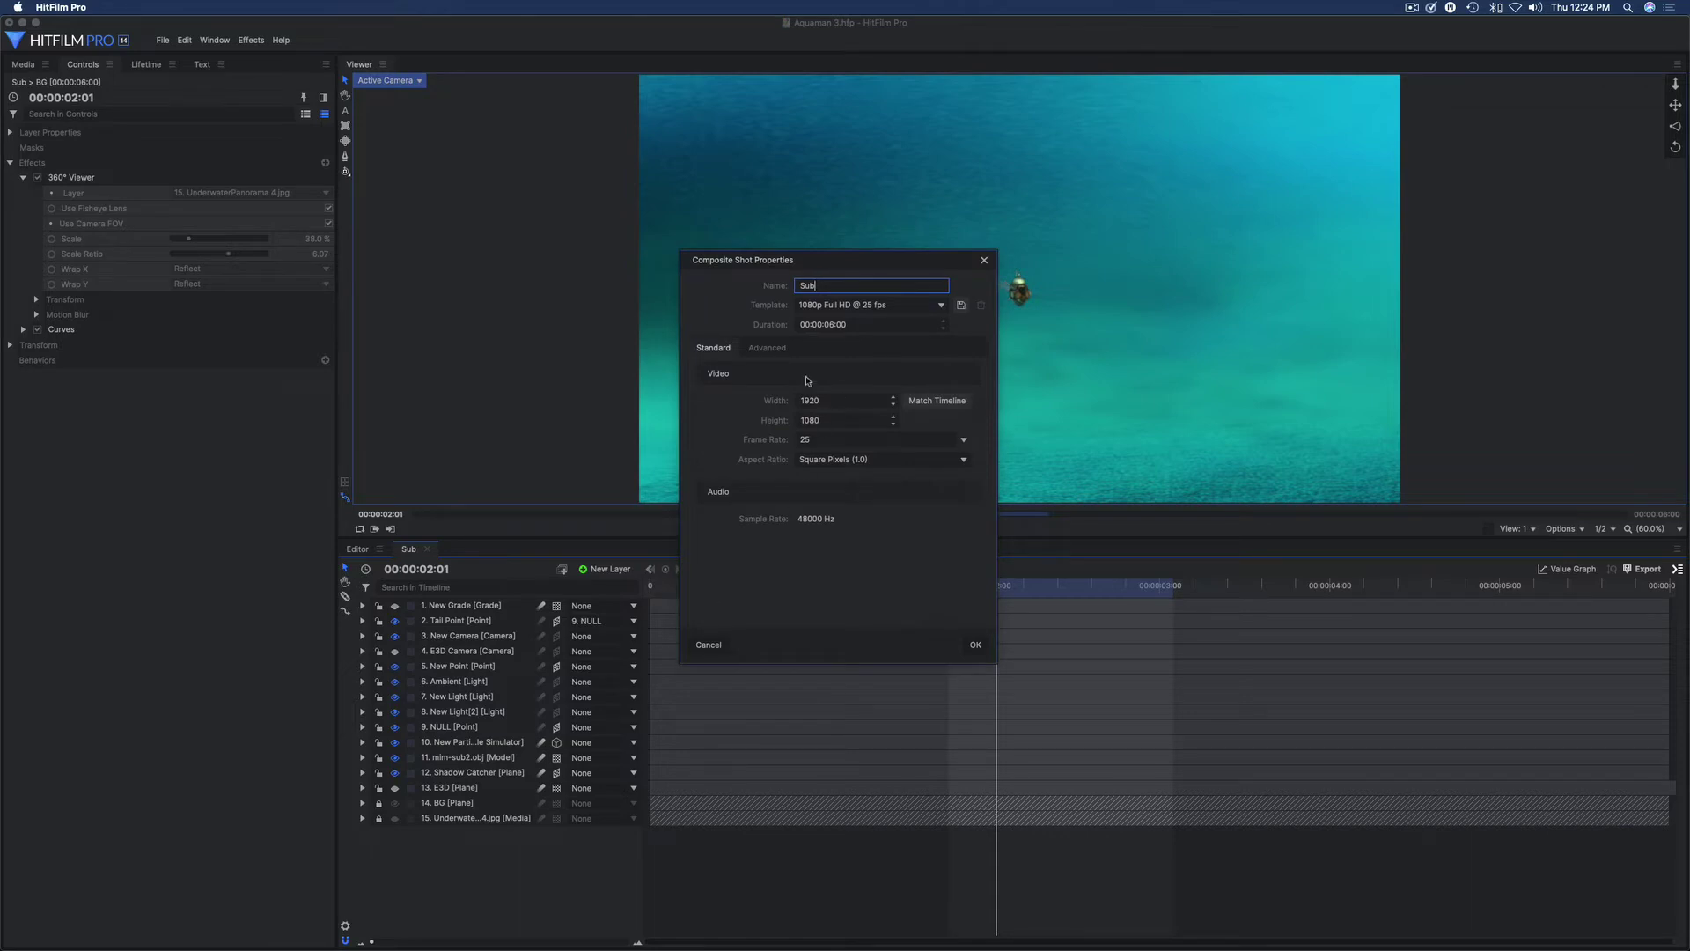
left_click(767, 348)
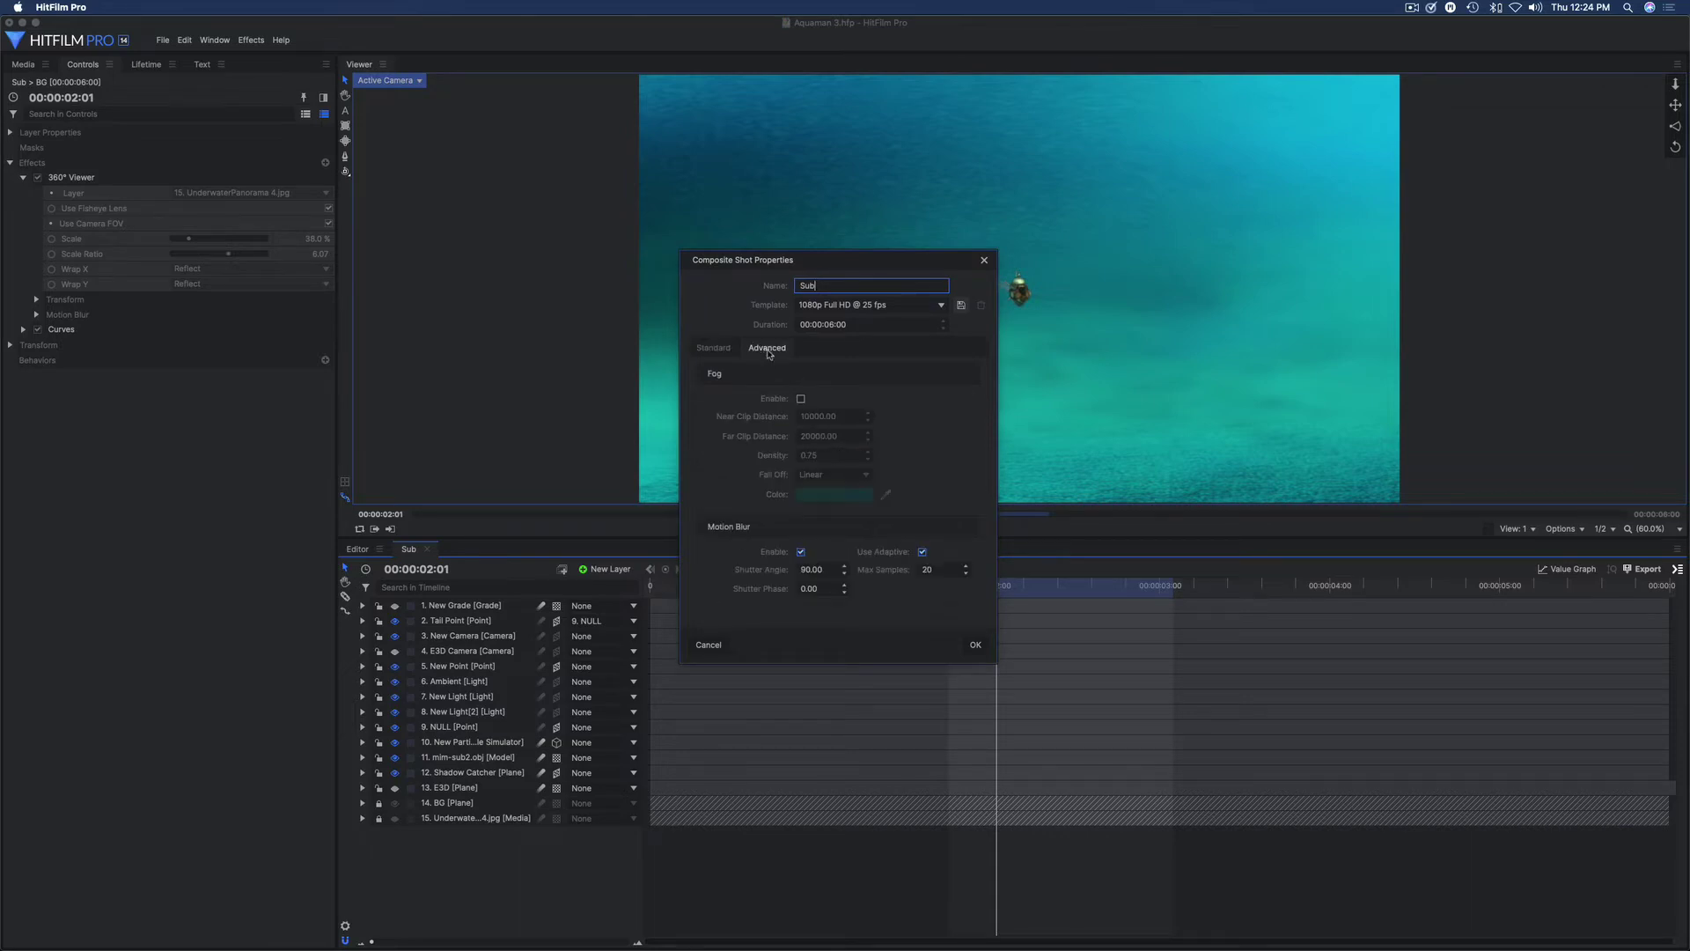
left_click(802, 399)
left_click(974, 645)
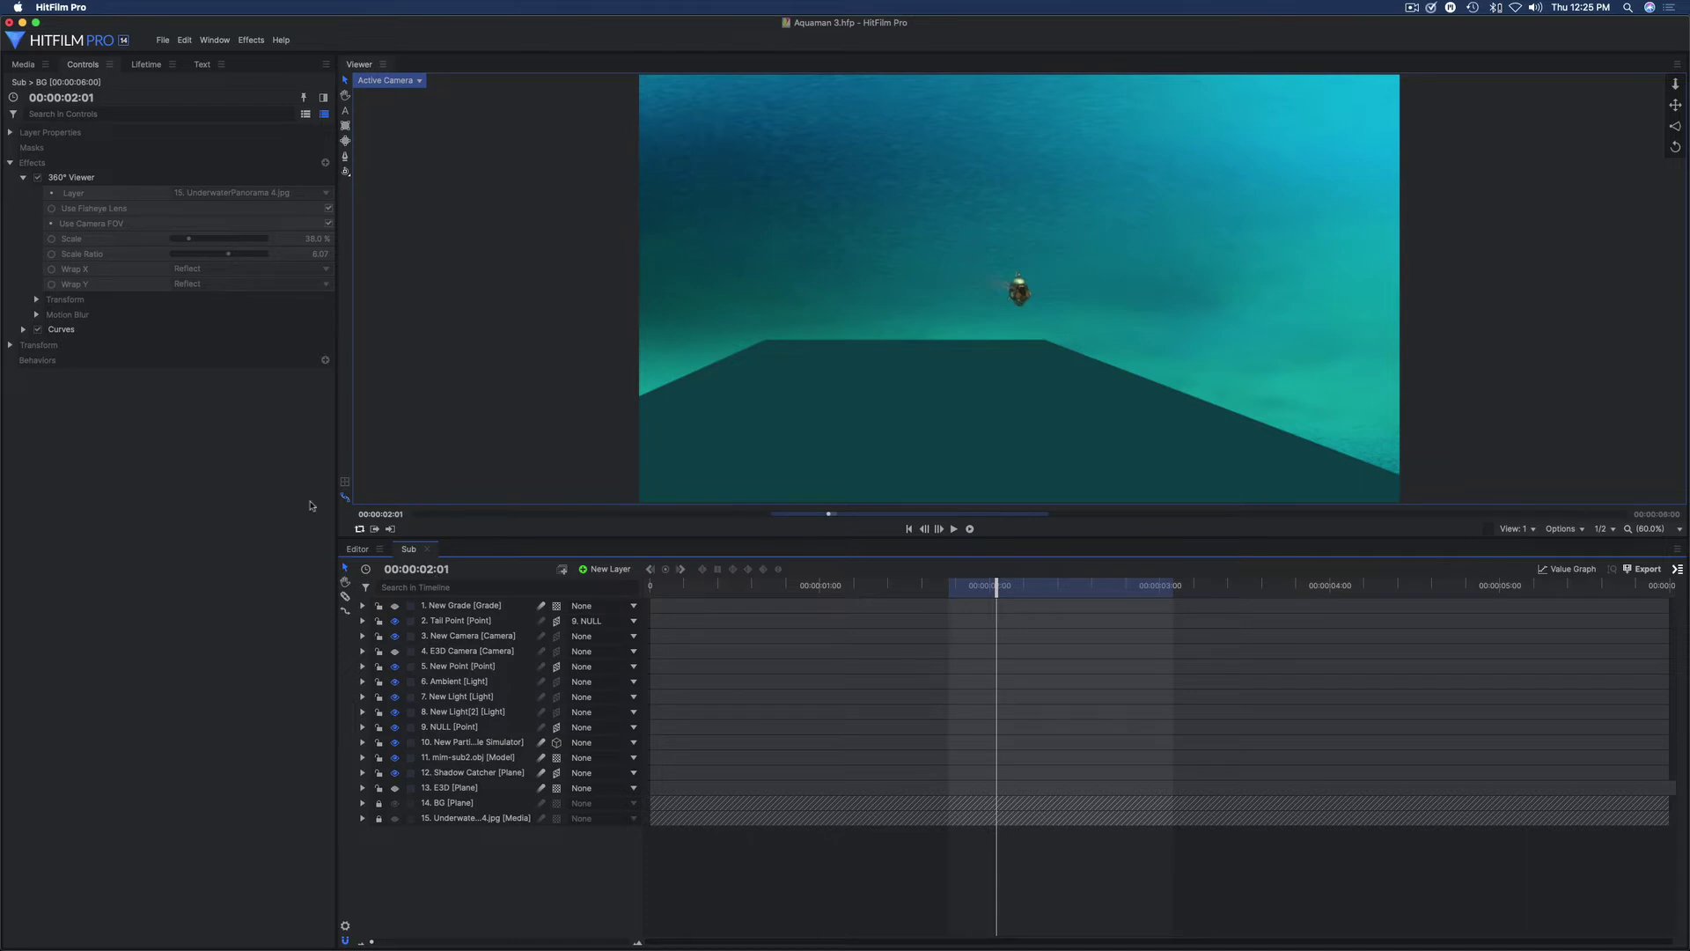
left_click(23, 66)
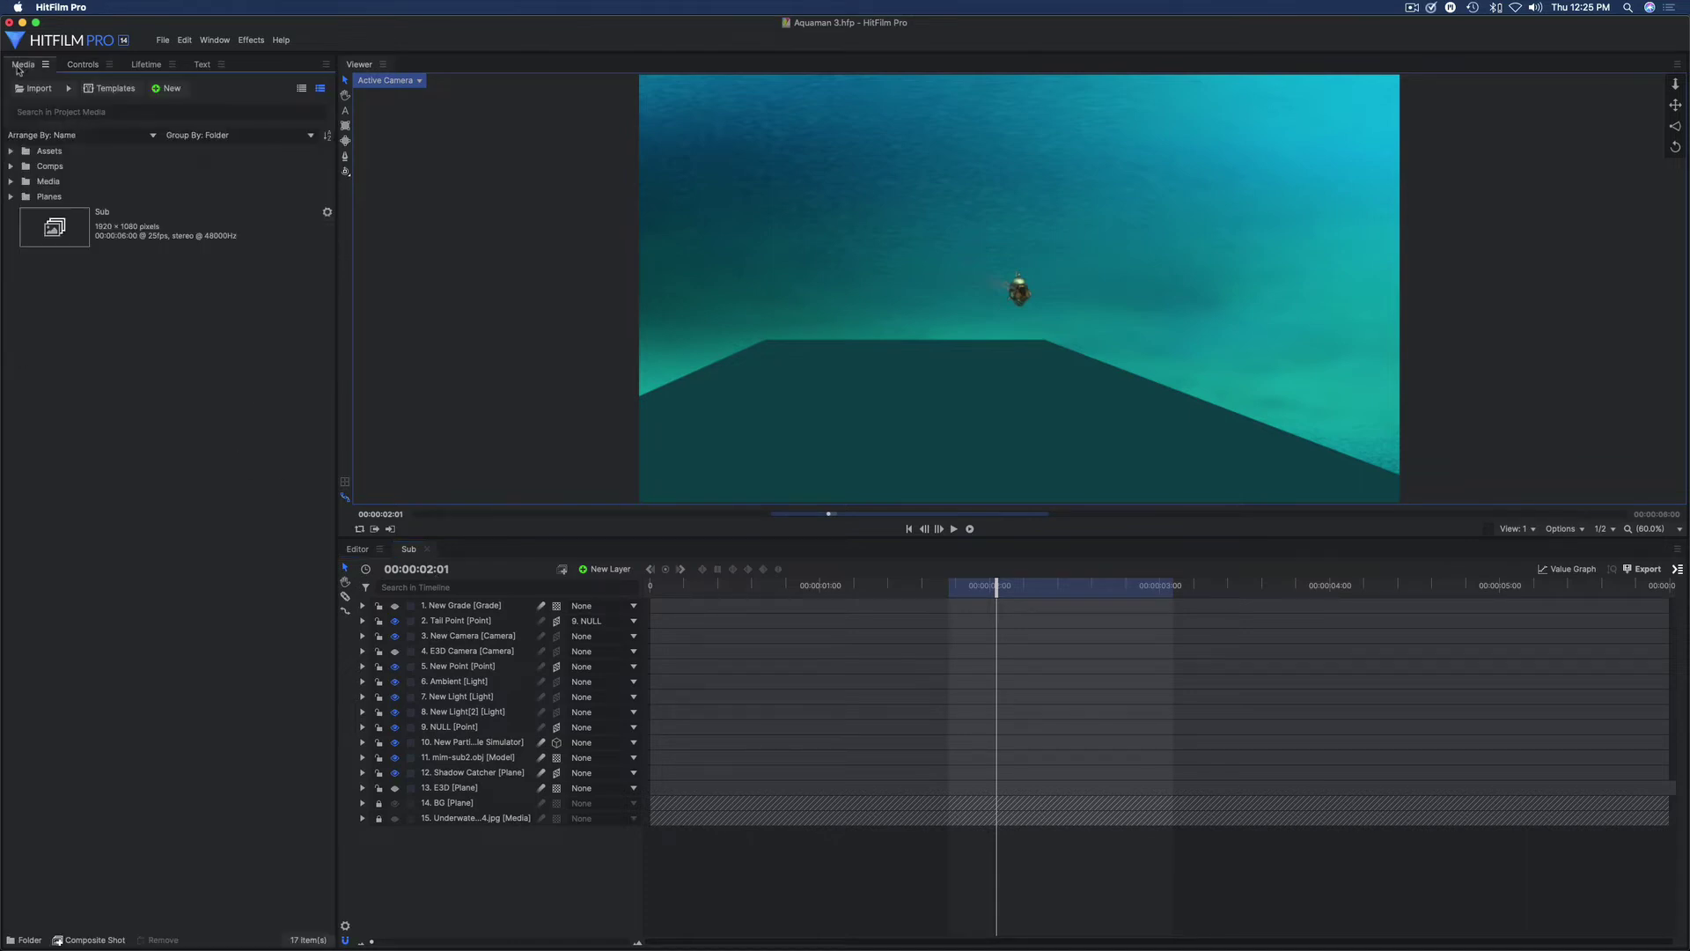
Step: Duplicate the Sub composite, rename the copy 'Shadows', and open it in its own timeline tab
left_click(137, 226)
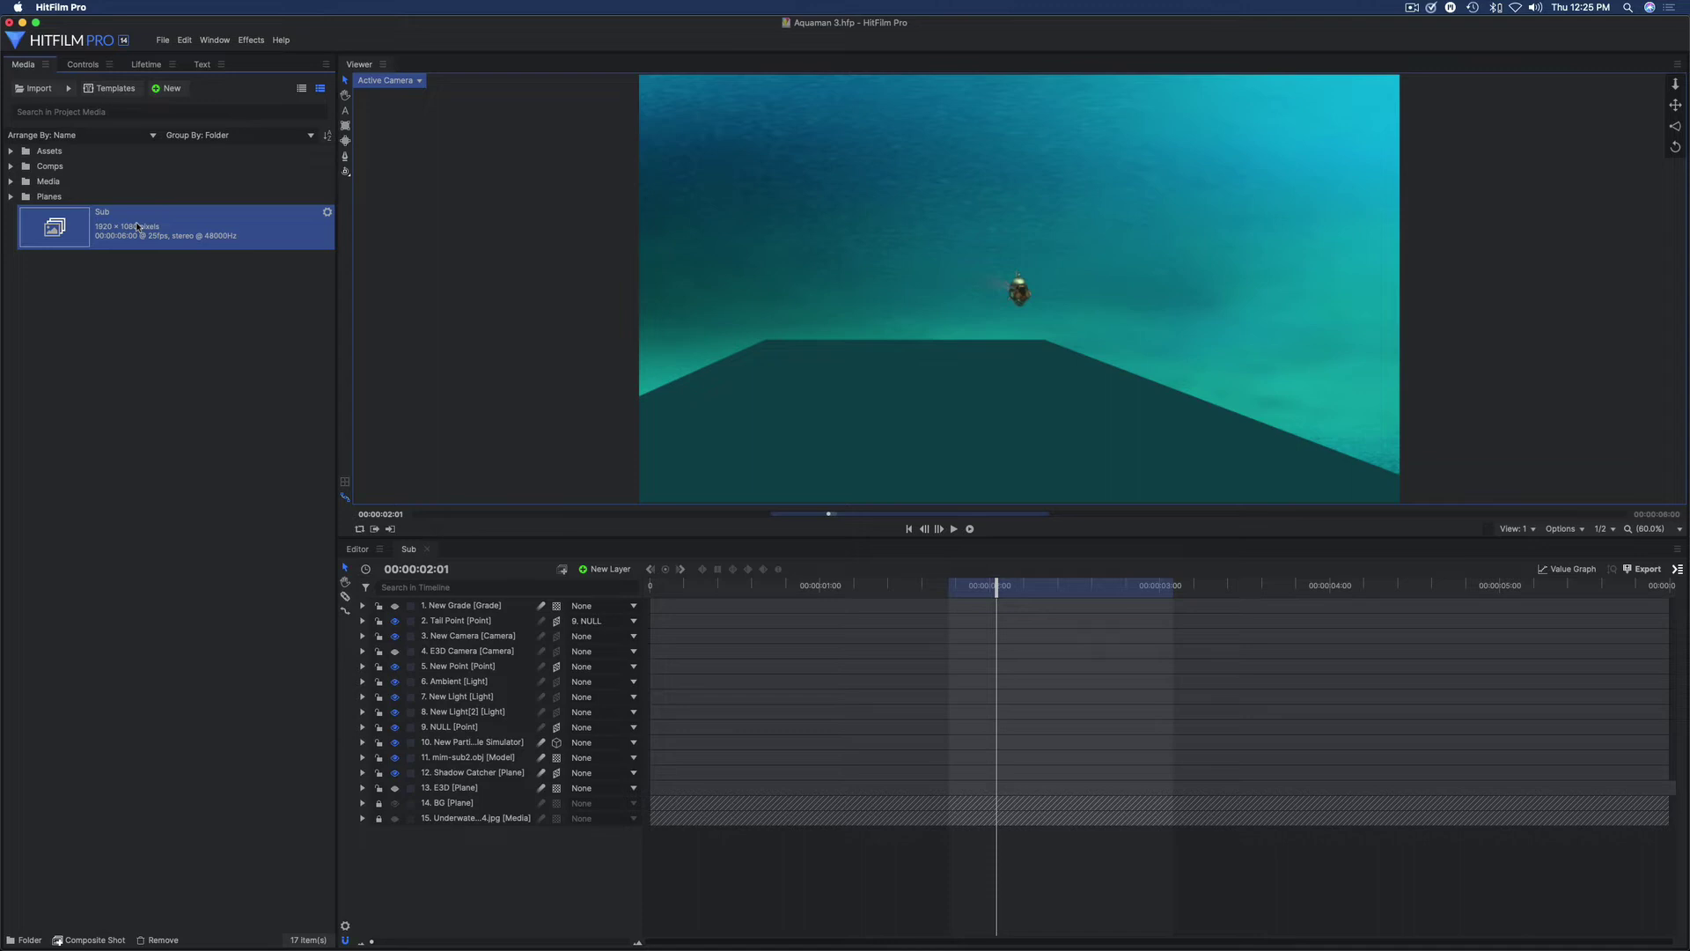
right_click(137, 226)
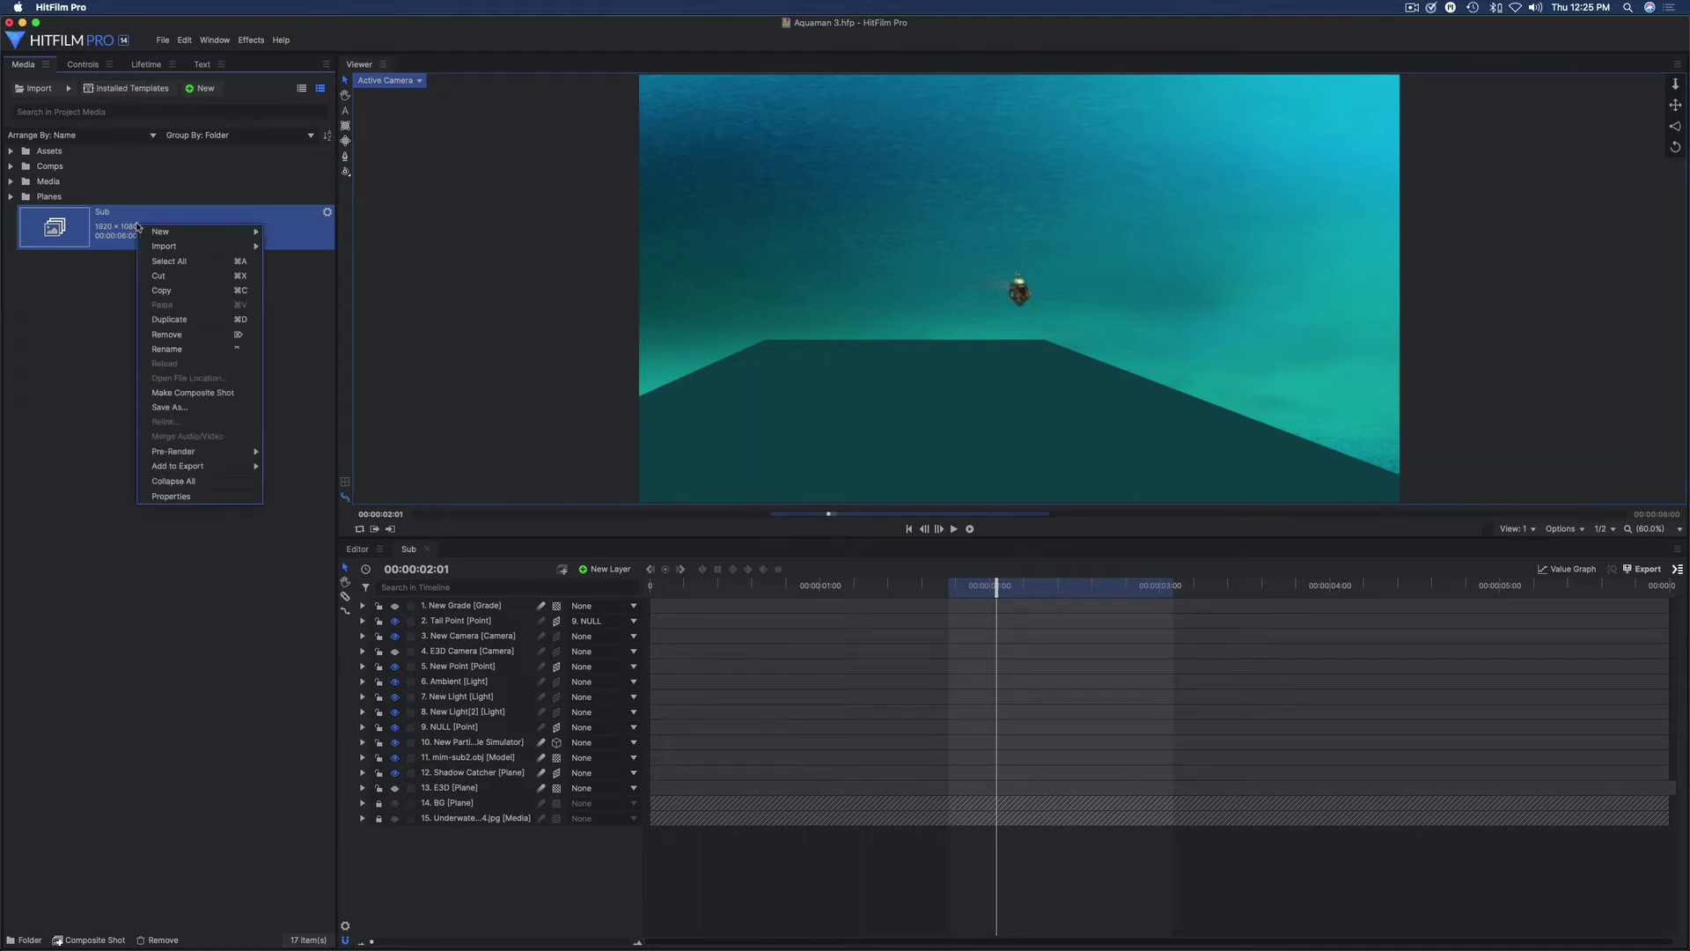
left_click(202, 320)
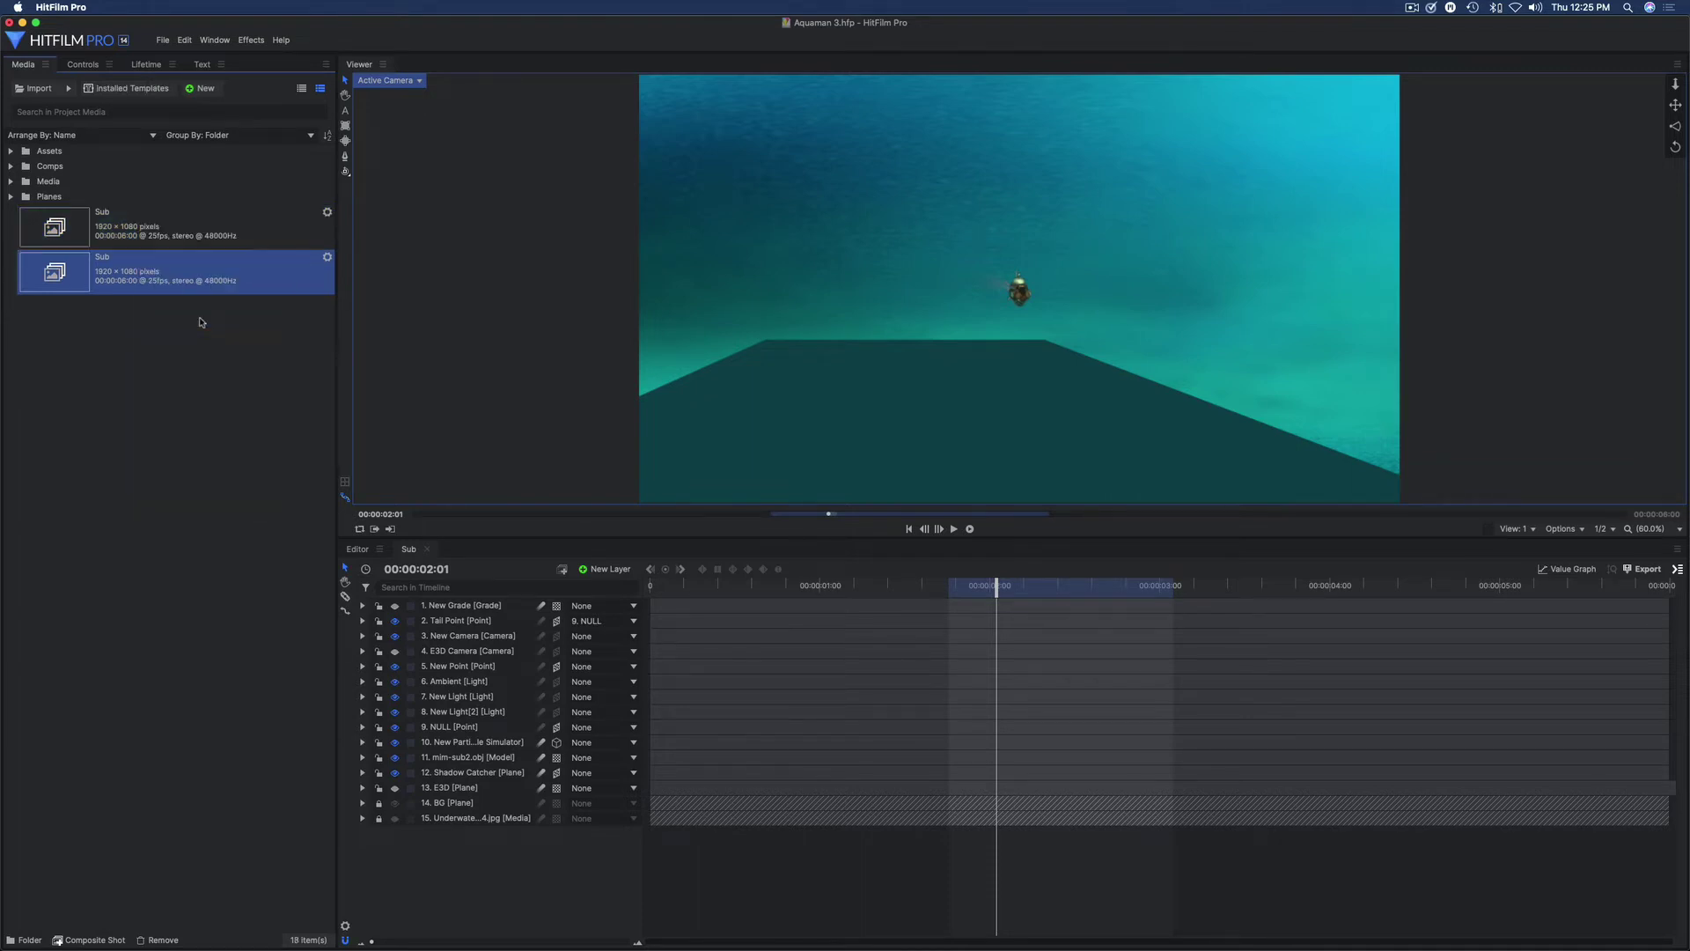
left_click(169, 267)
type("Shadows")
key("Return")
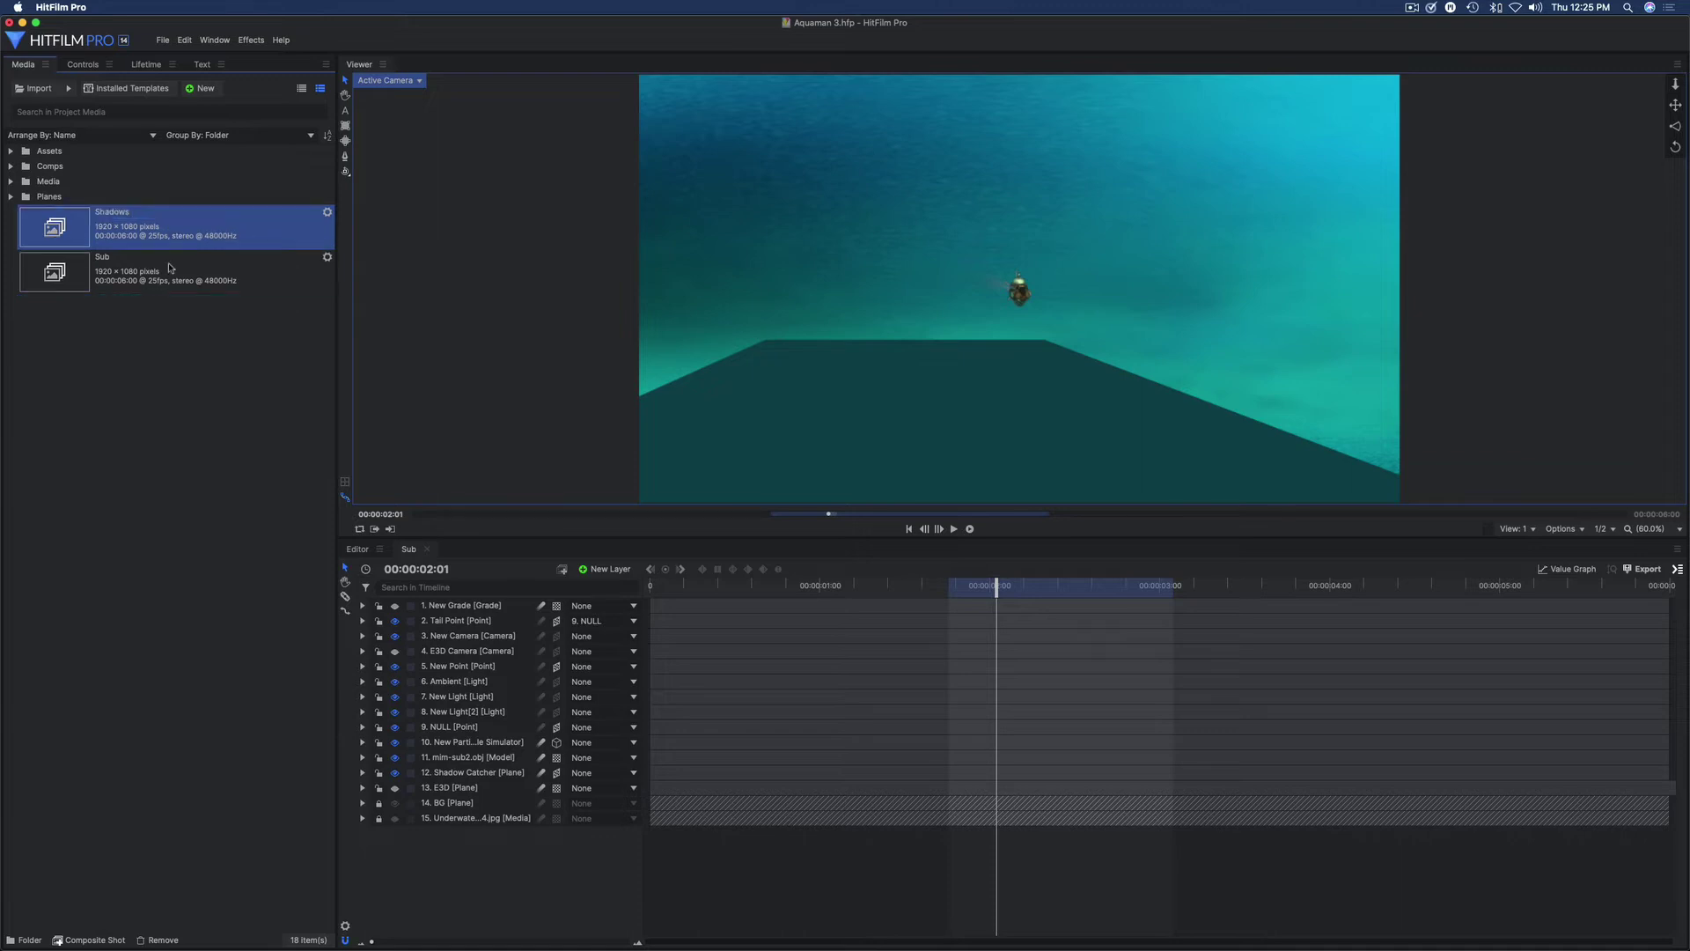
double_click(159, 222)
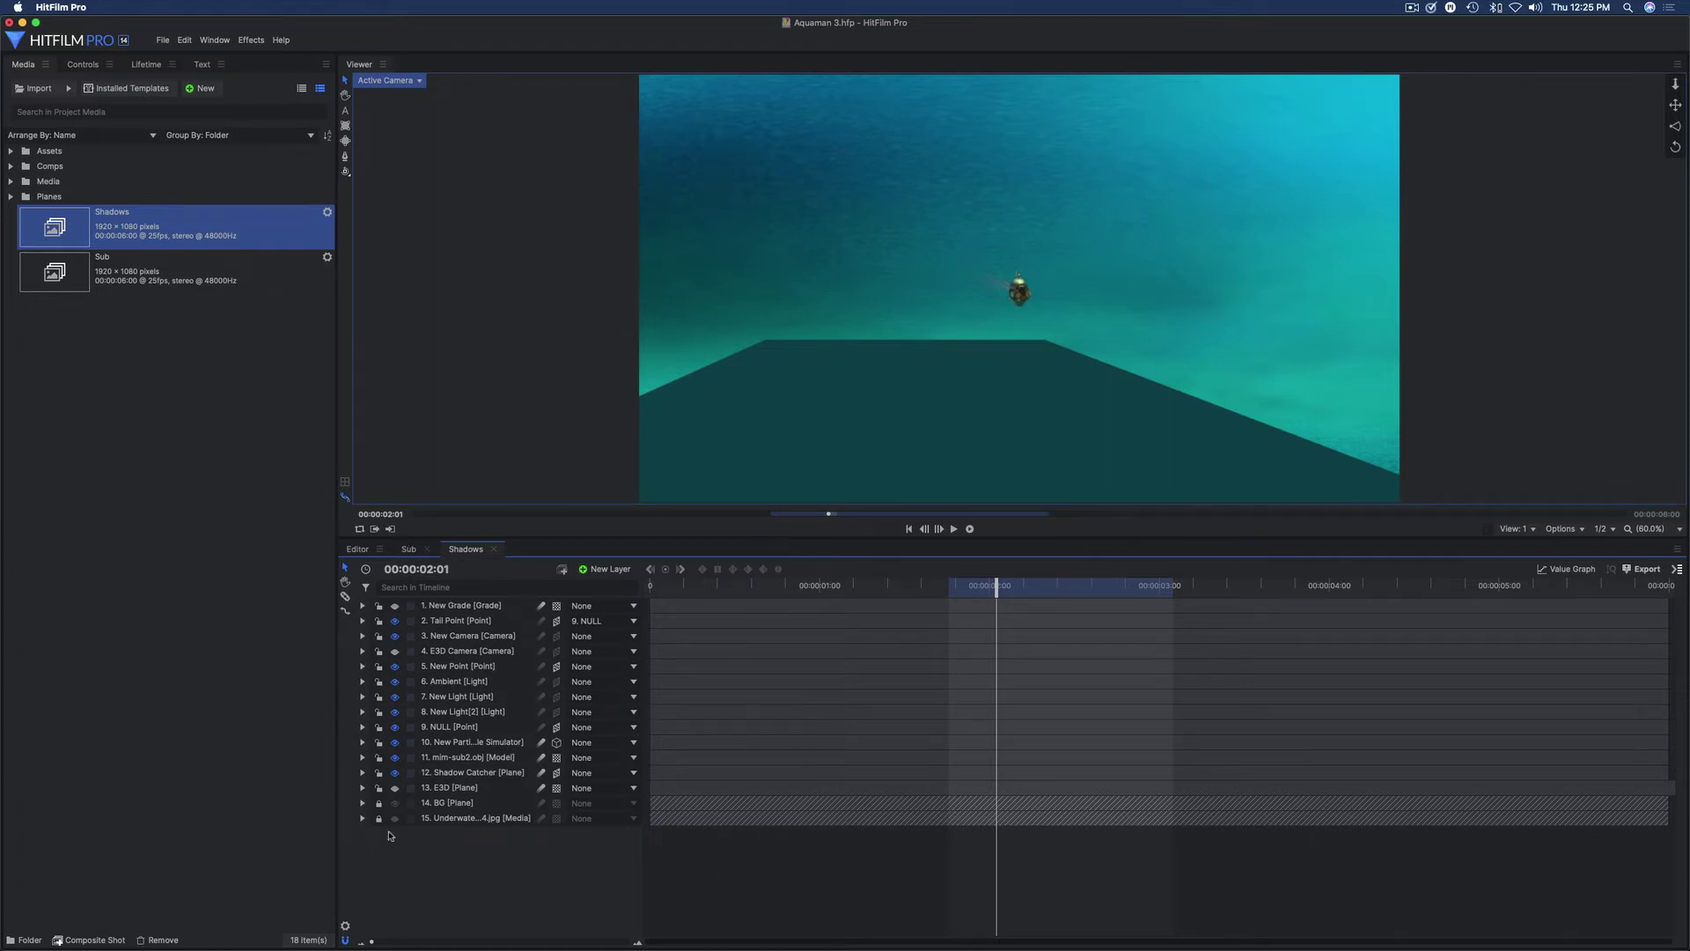
Step: Untick Fog Enable in the Shadows composite's Advanced properties and apply
left_click(346, 927)
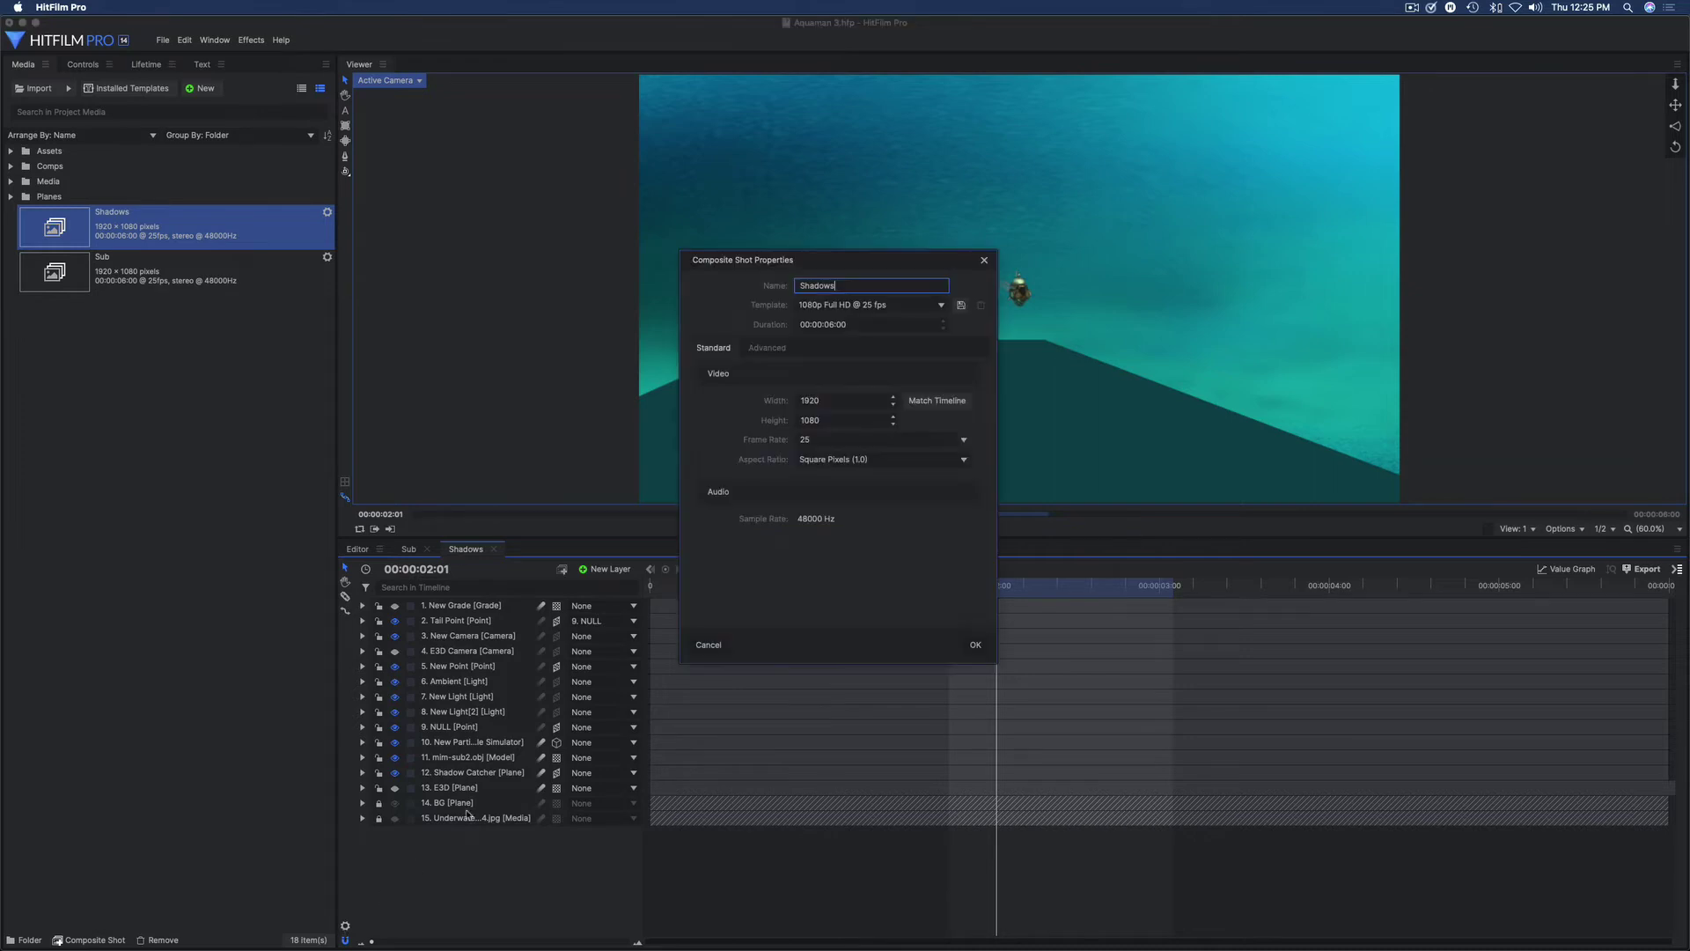
left_click(767, 347)
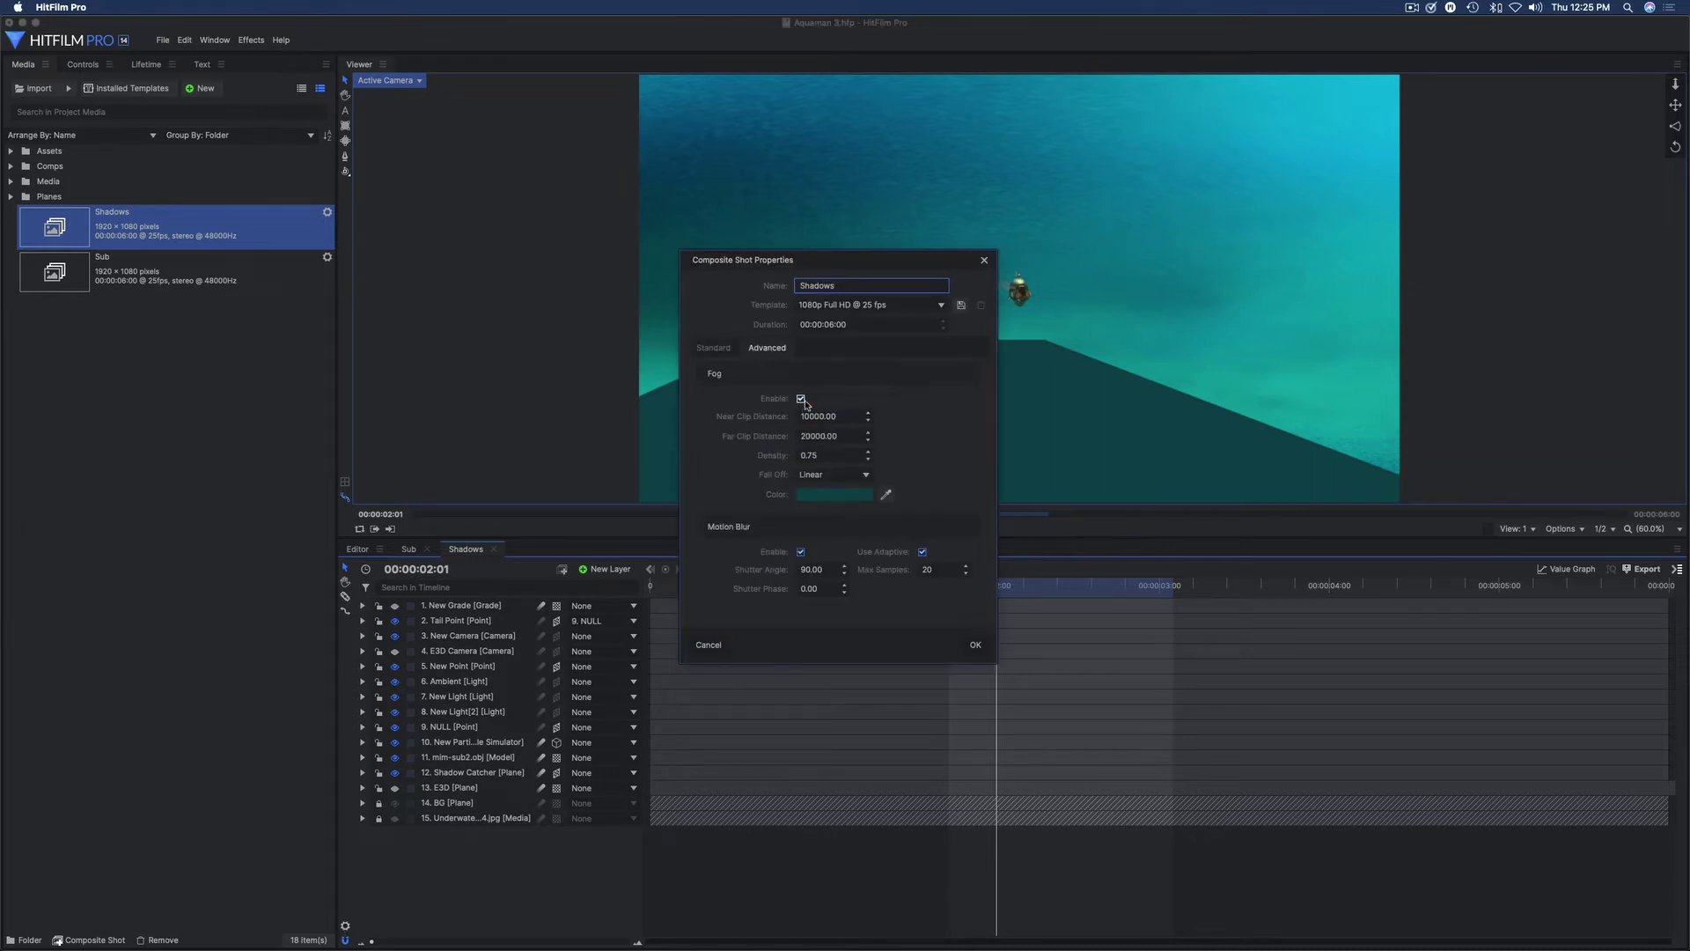
left_click(802, 399)
left_click(975, 644)
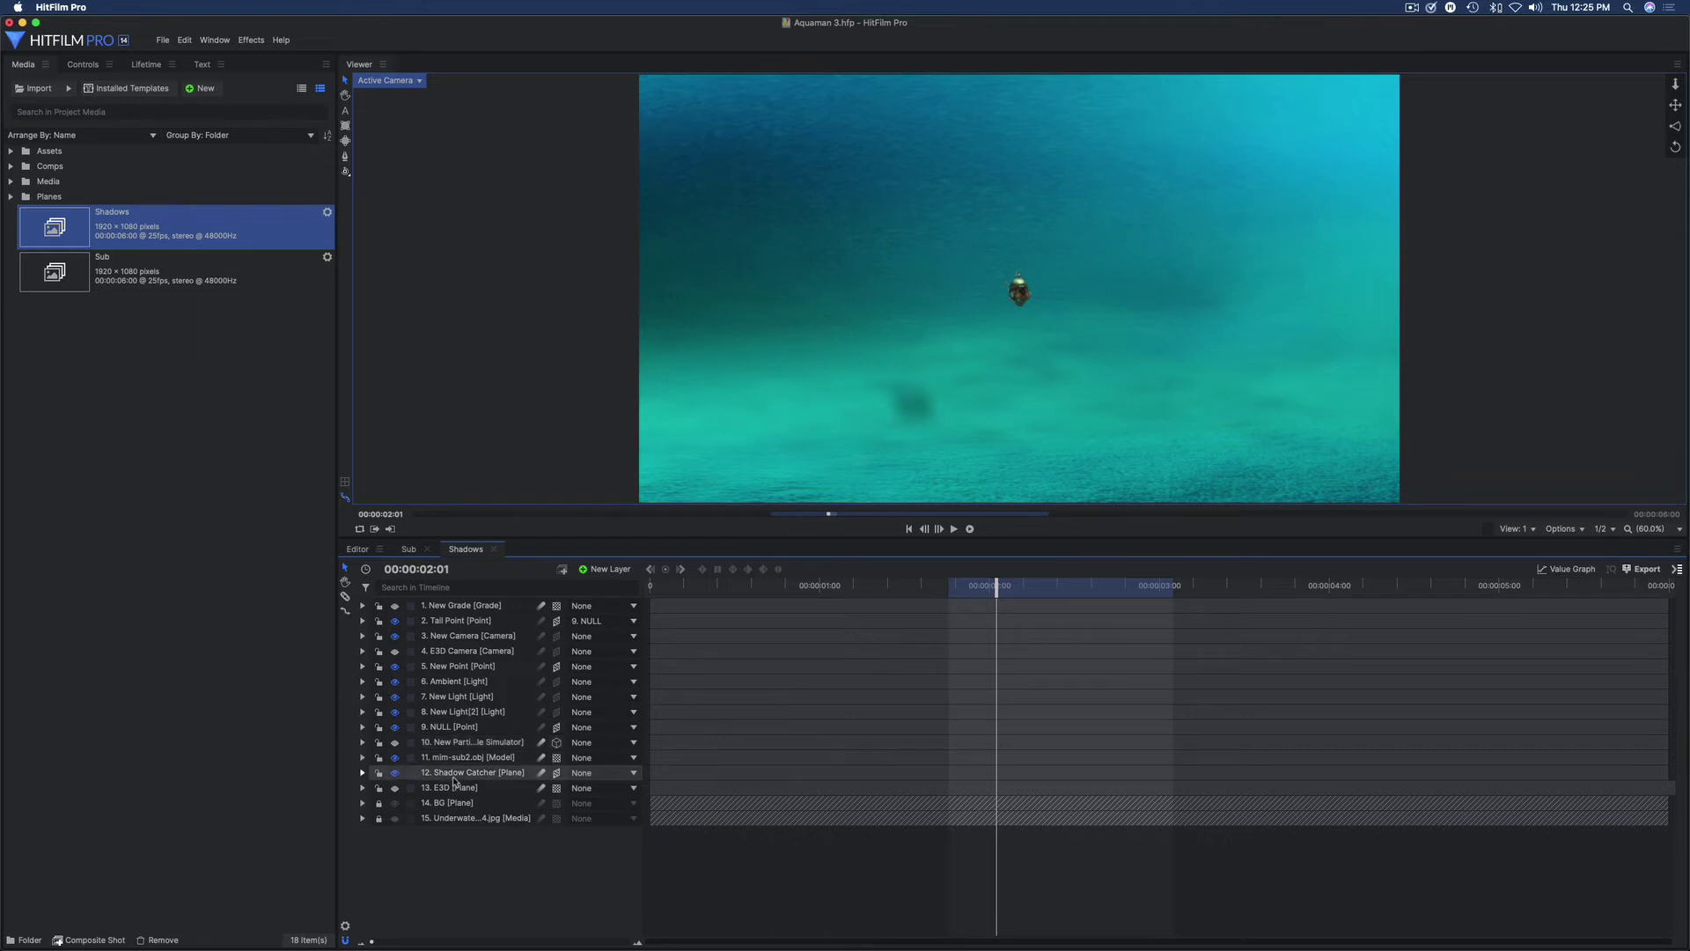
Step: Set the Shadow Catcher blend back to Normal, then hide and lock the BG layer
left_click(455, 772)
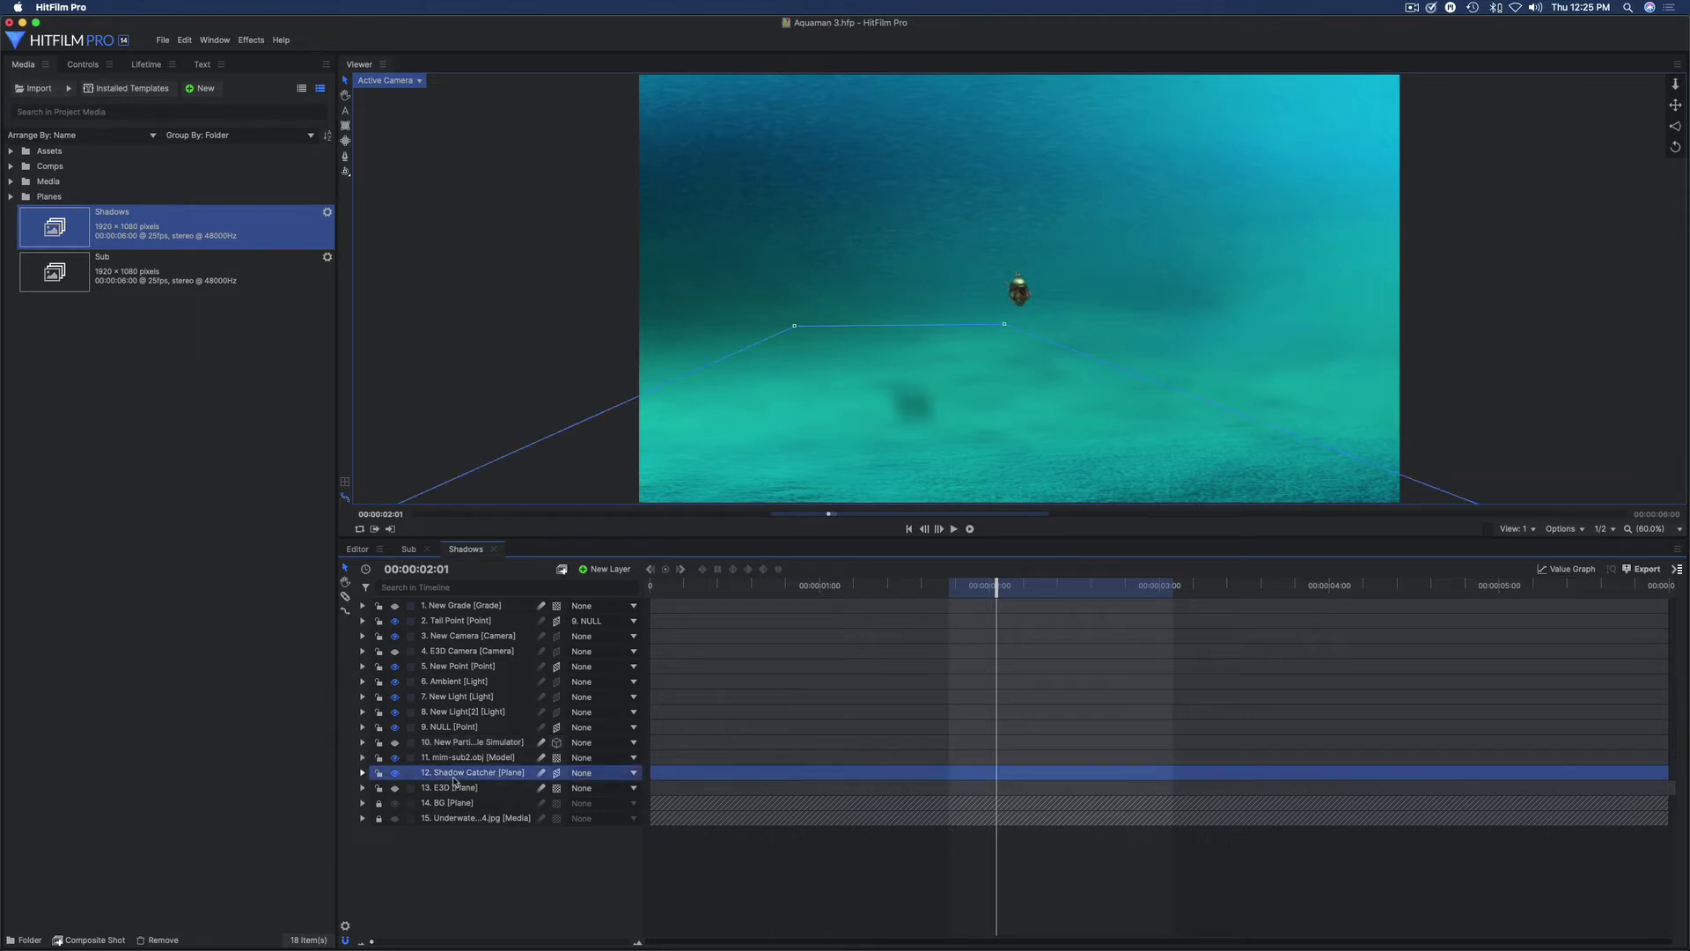
right_click(455, 779)
mouse_move(546, 433)
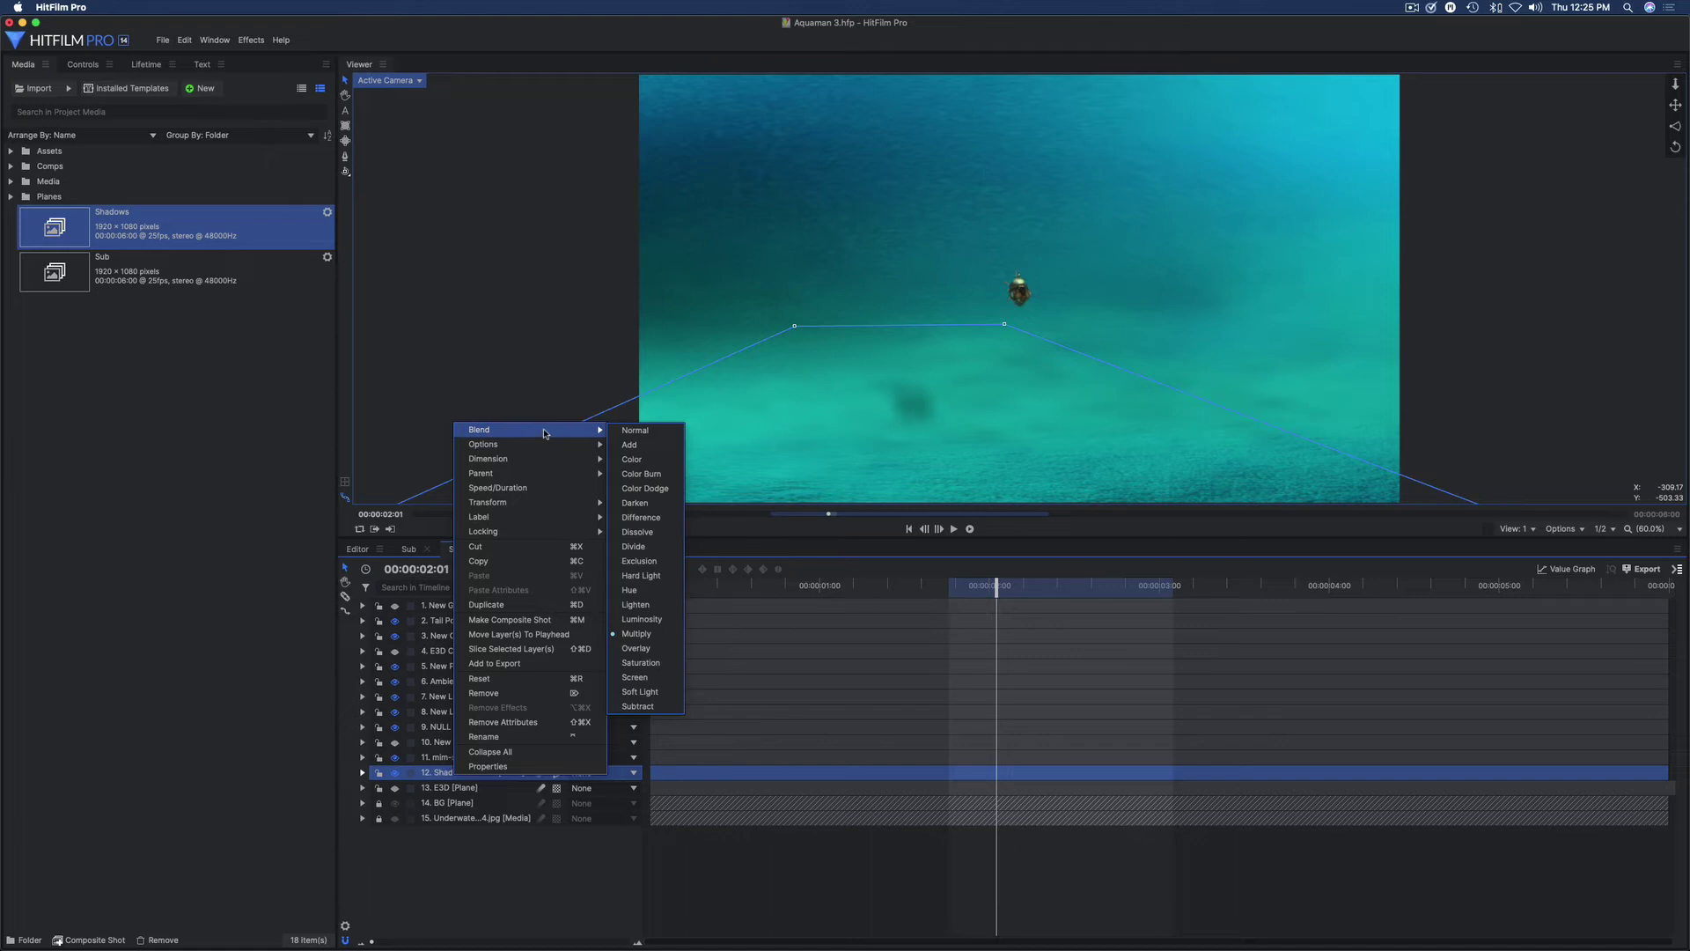
left_click(668, 435)
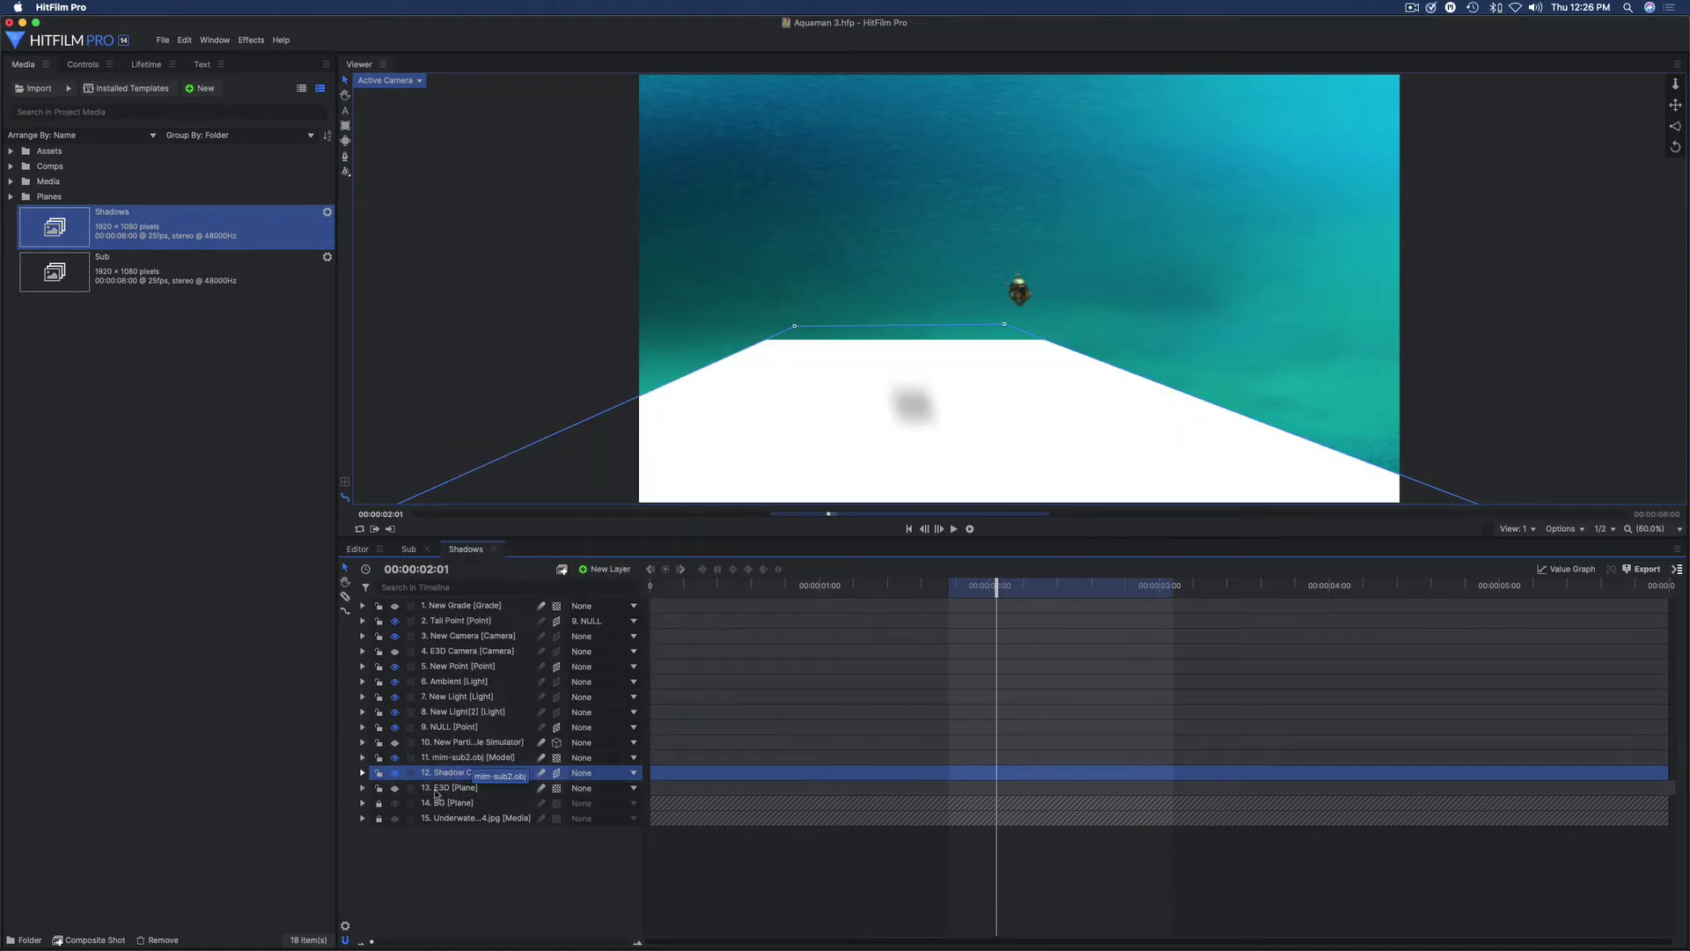
left_click(395, 803)
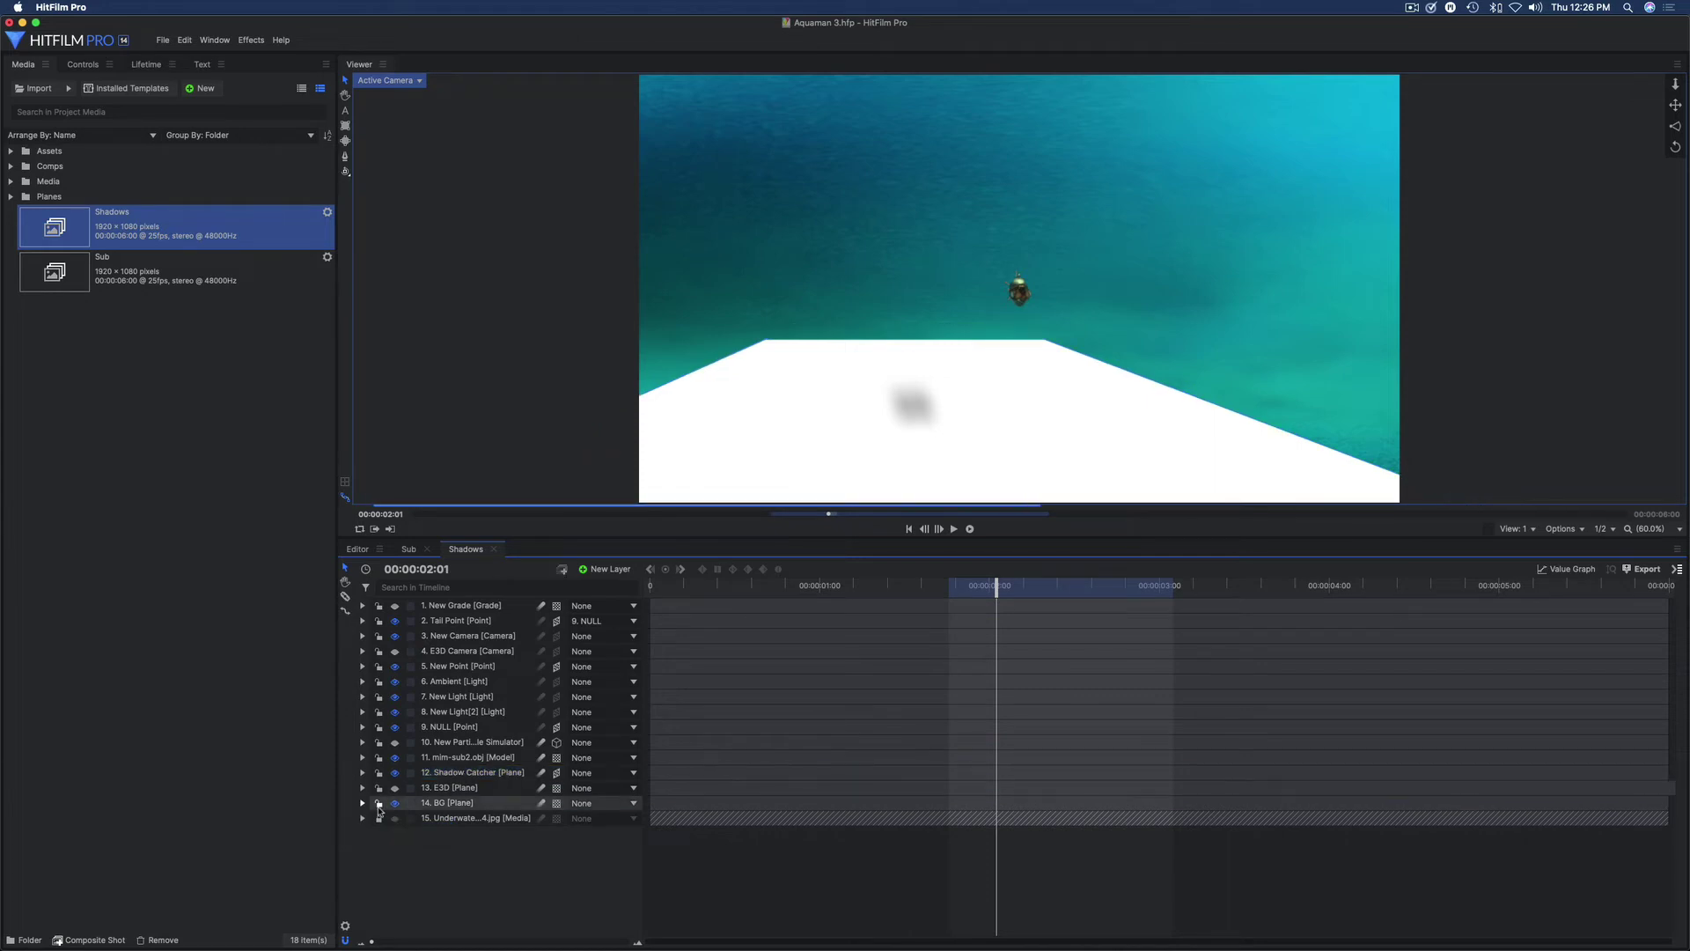
left_click(395, 803)
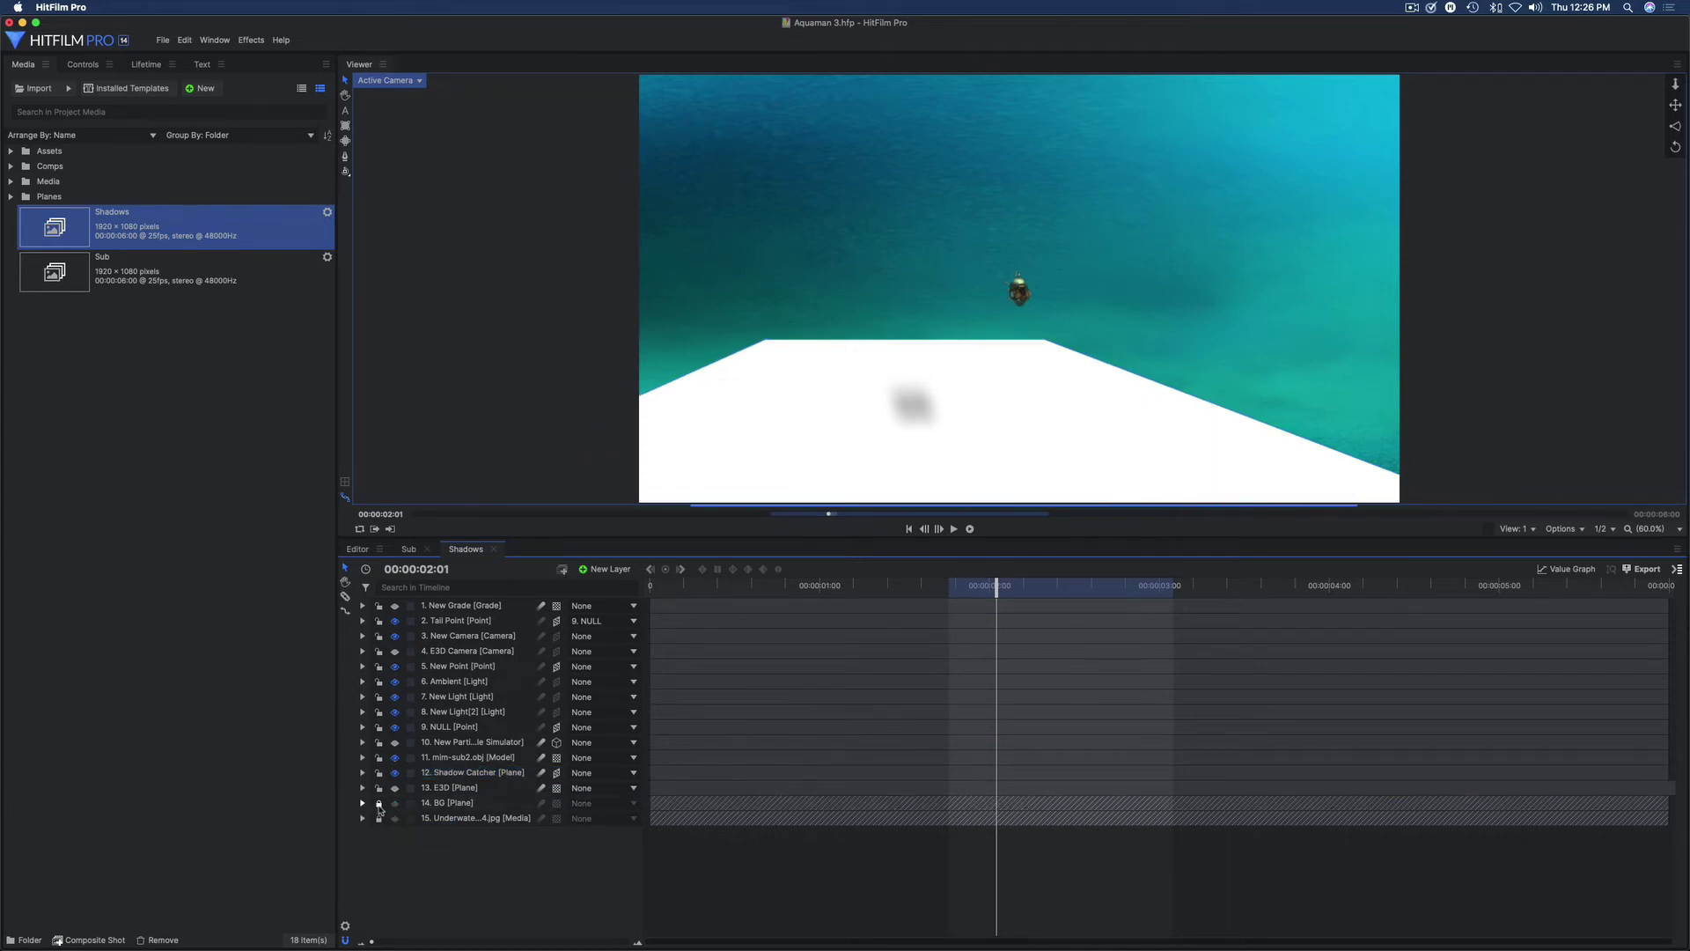
left_click(379, 803)
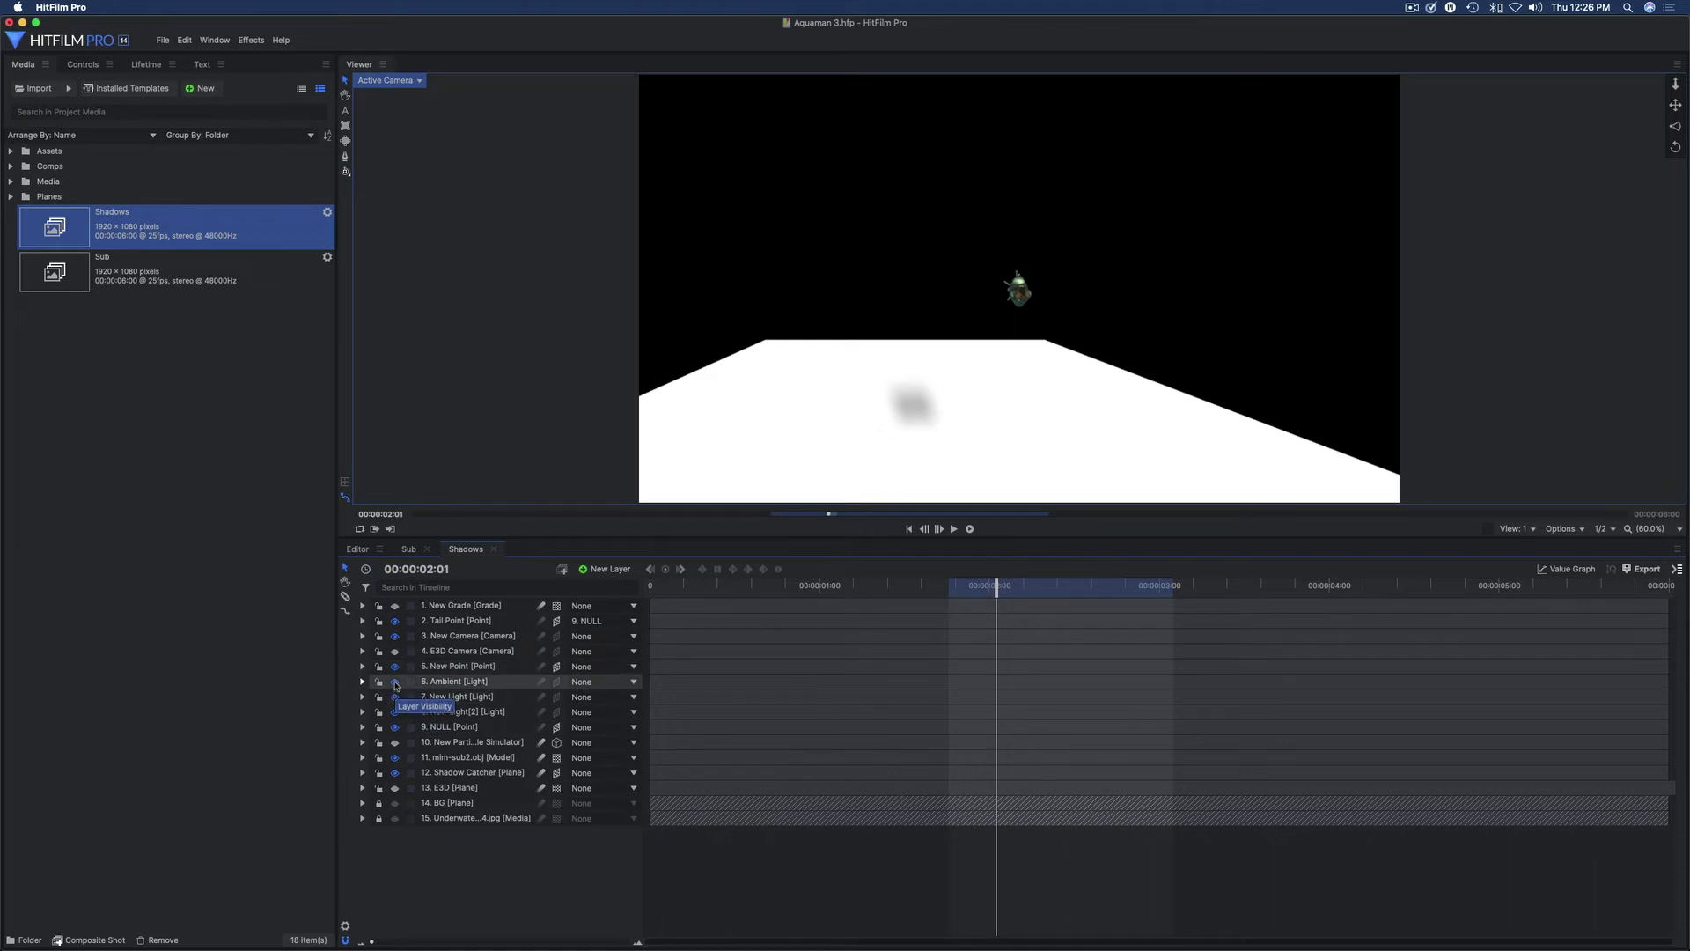
Step: Enable Cast Shadows If Visibility Is Off on mim-sub2.obj, hide the model, and scrub to check the shadow
left_click(486, 759)
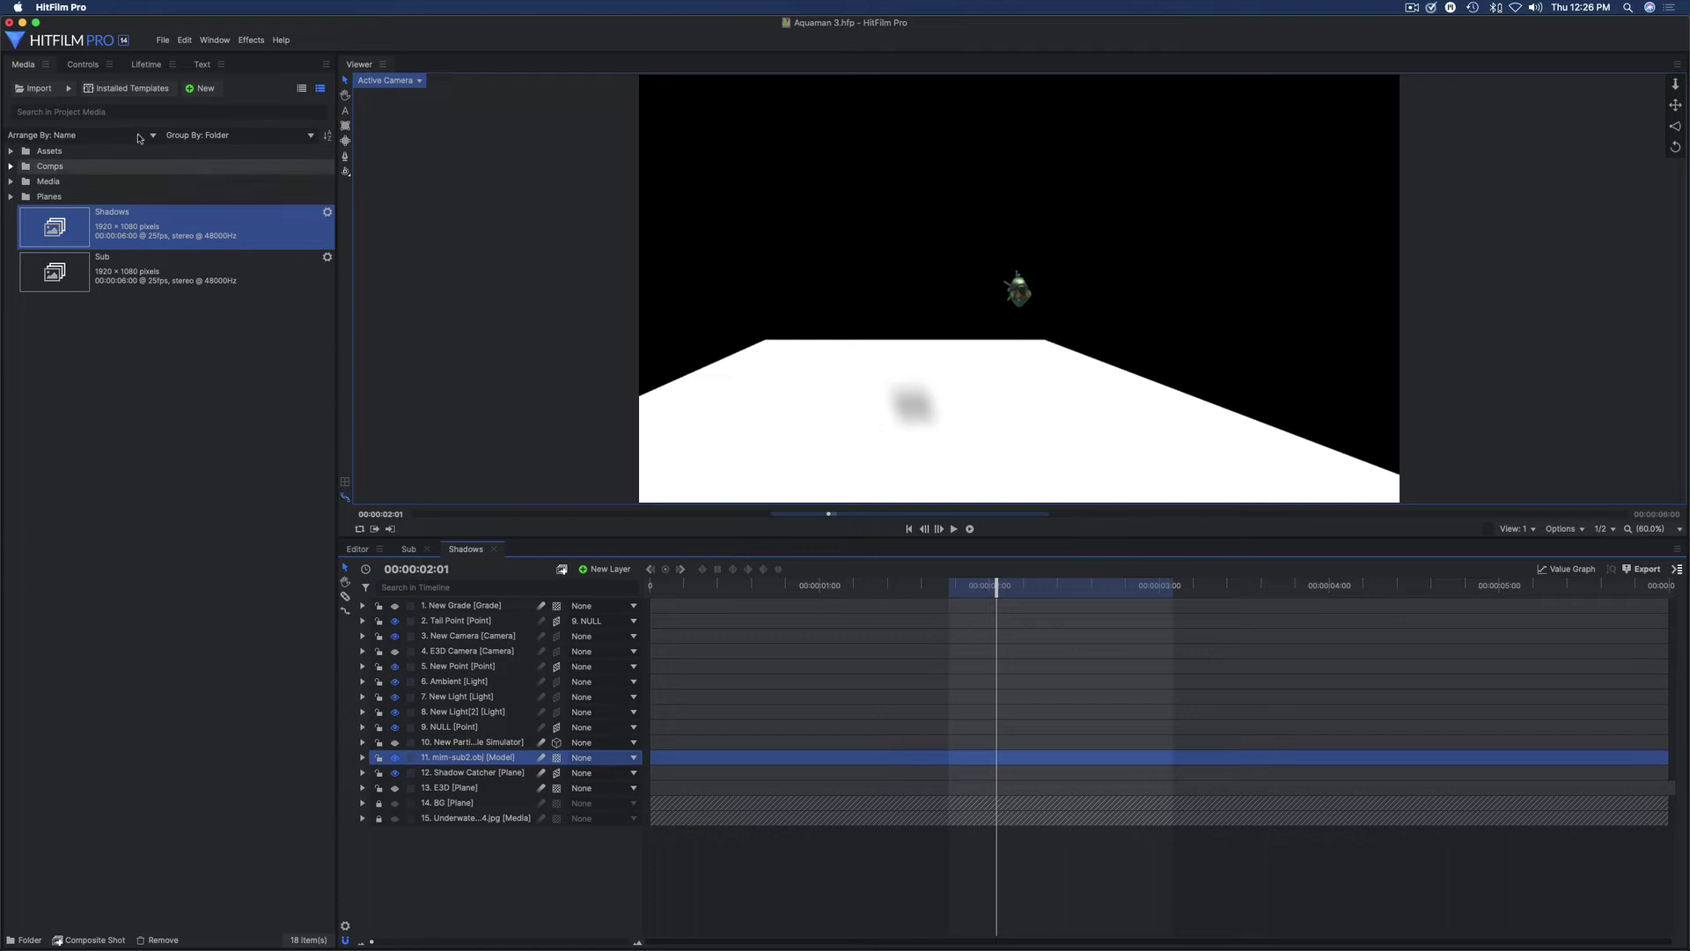
left_click(75, 65)
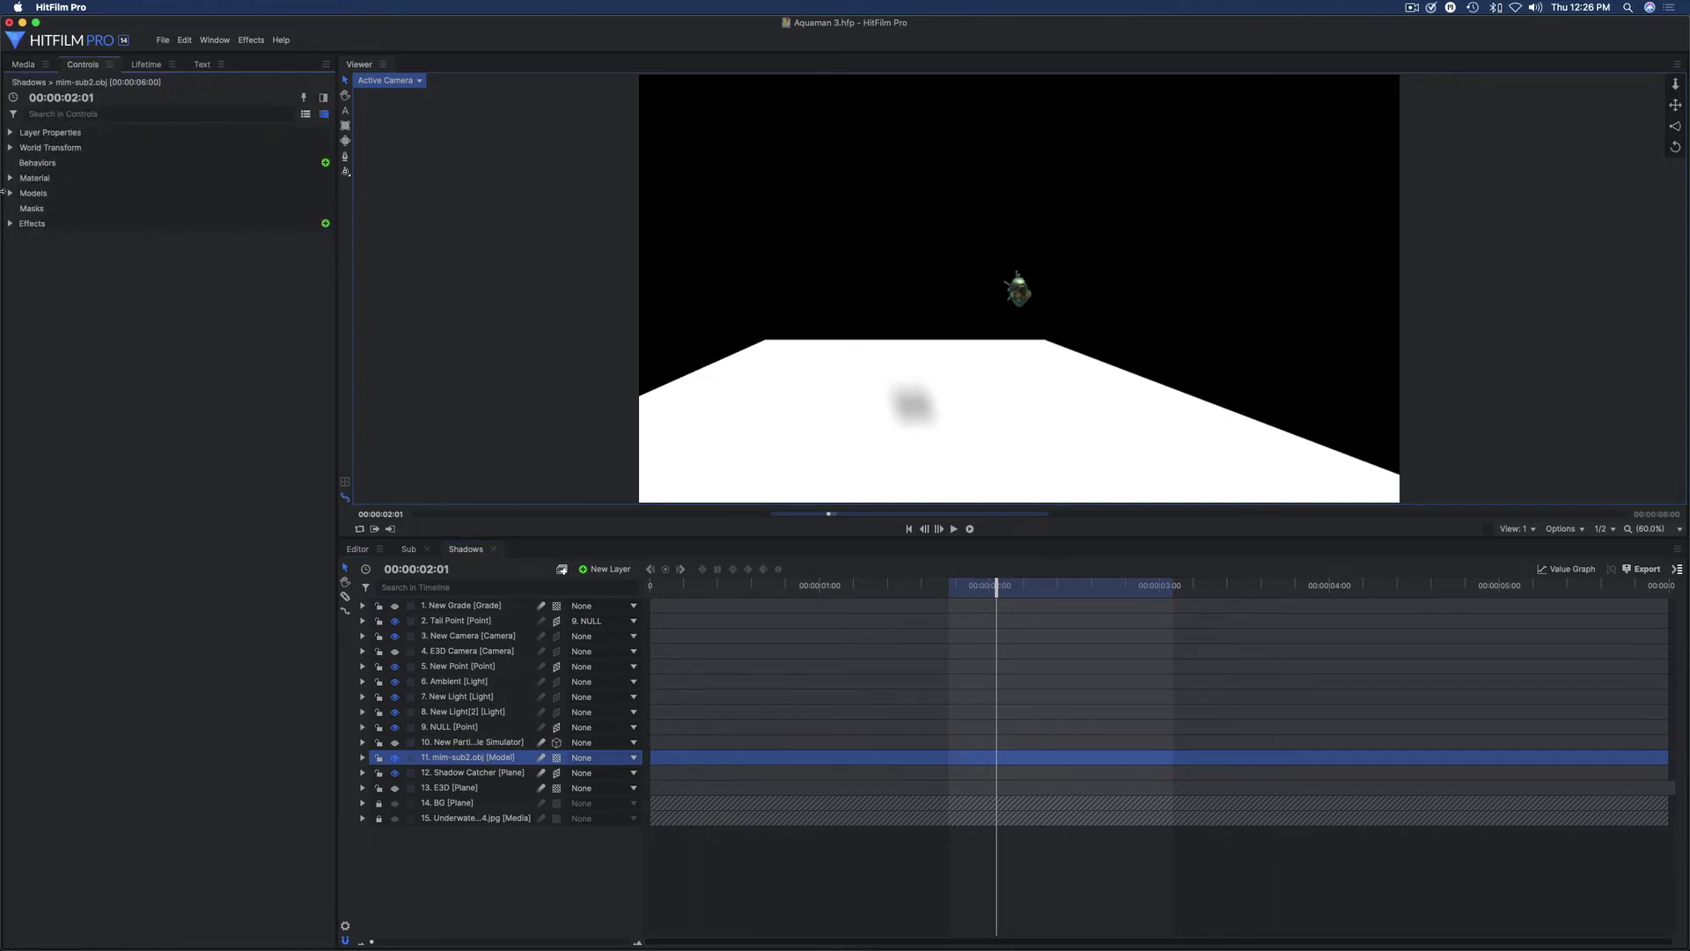
left_click(9, 179)
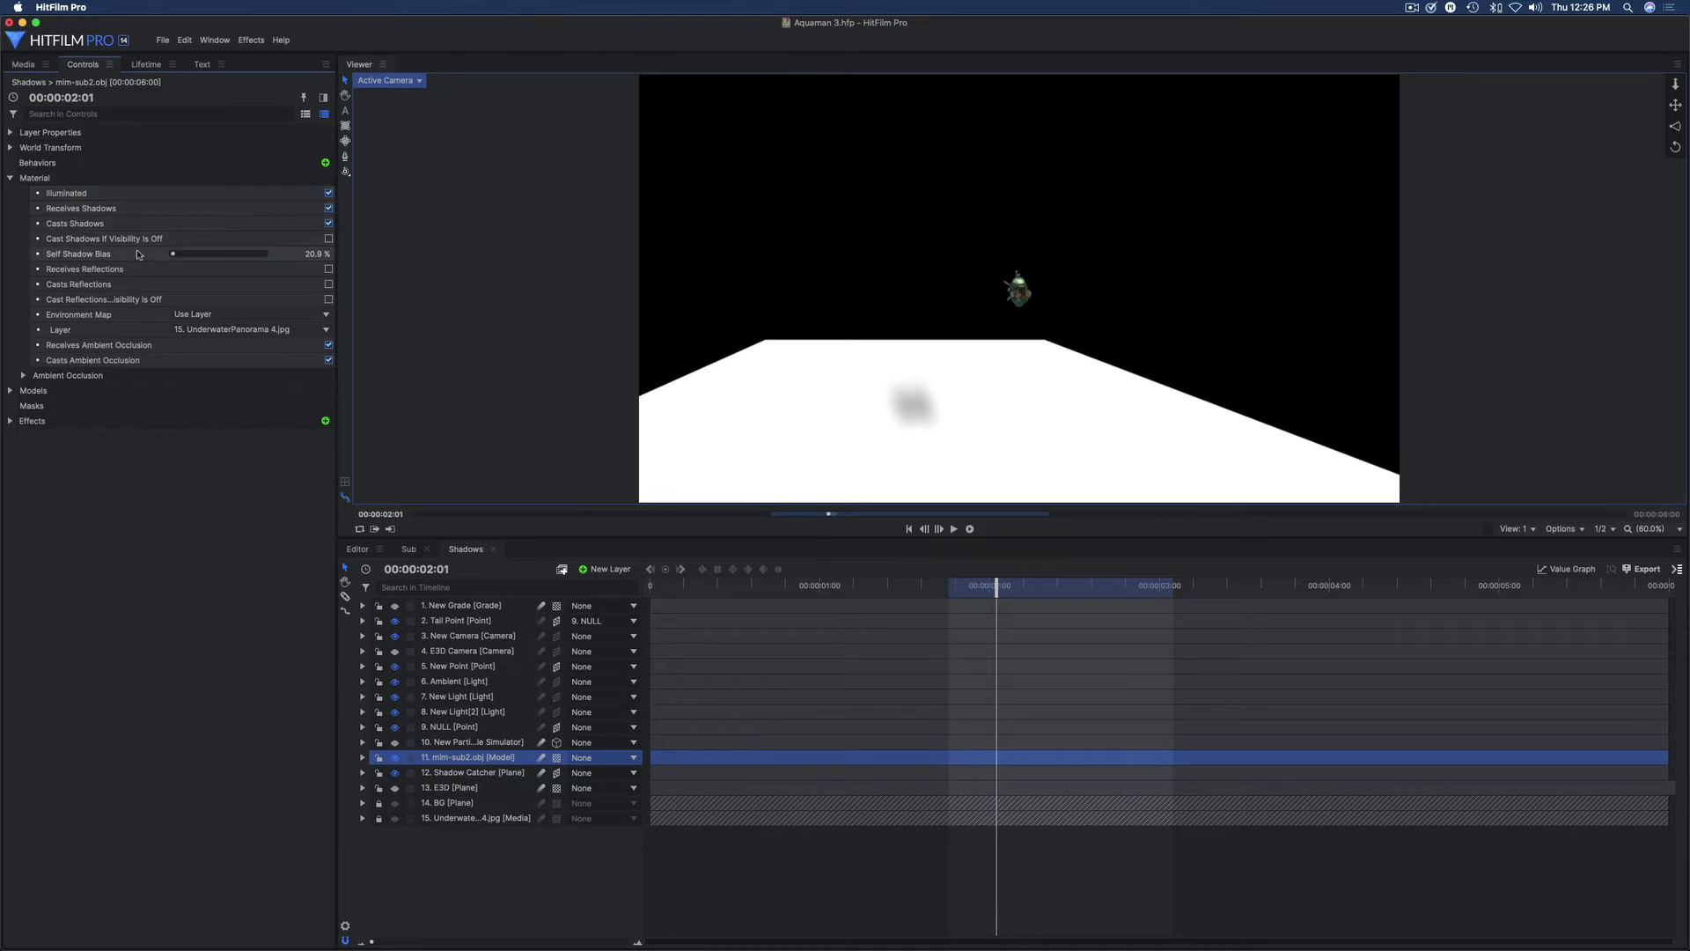
left_click(328, 240)
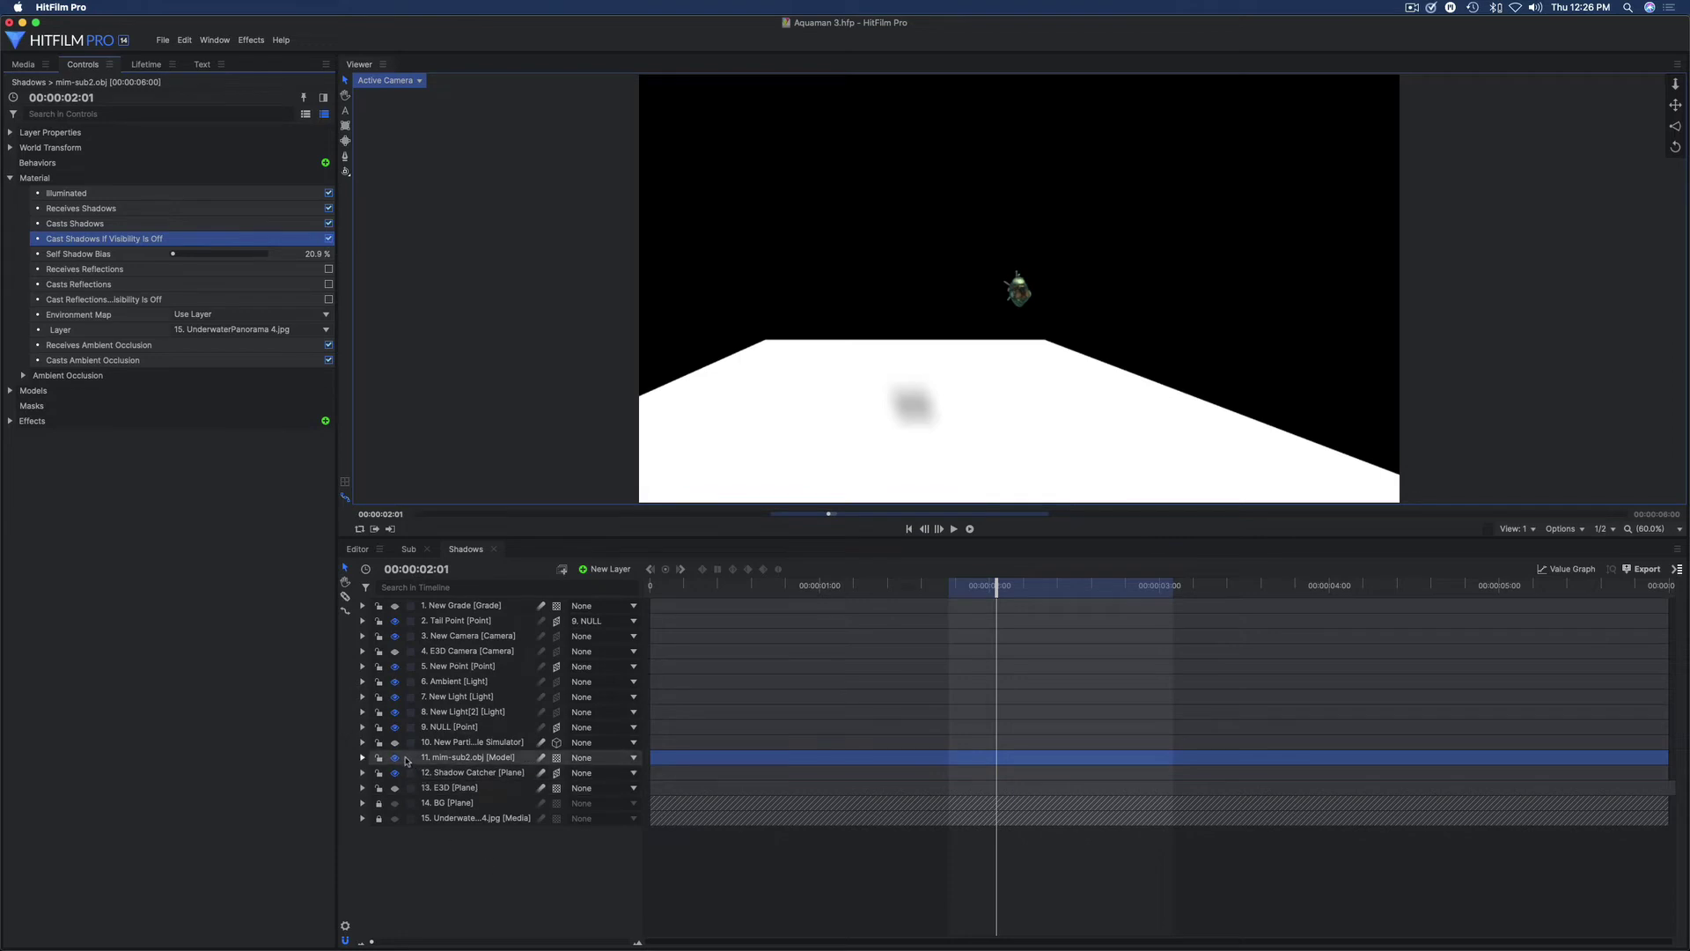
left_click(394, 758)
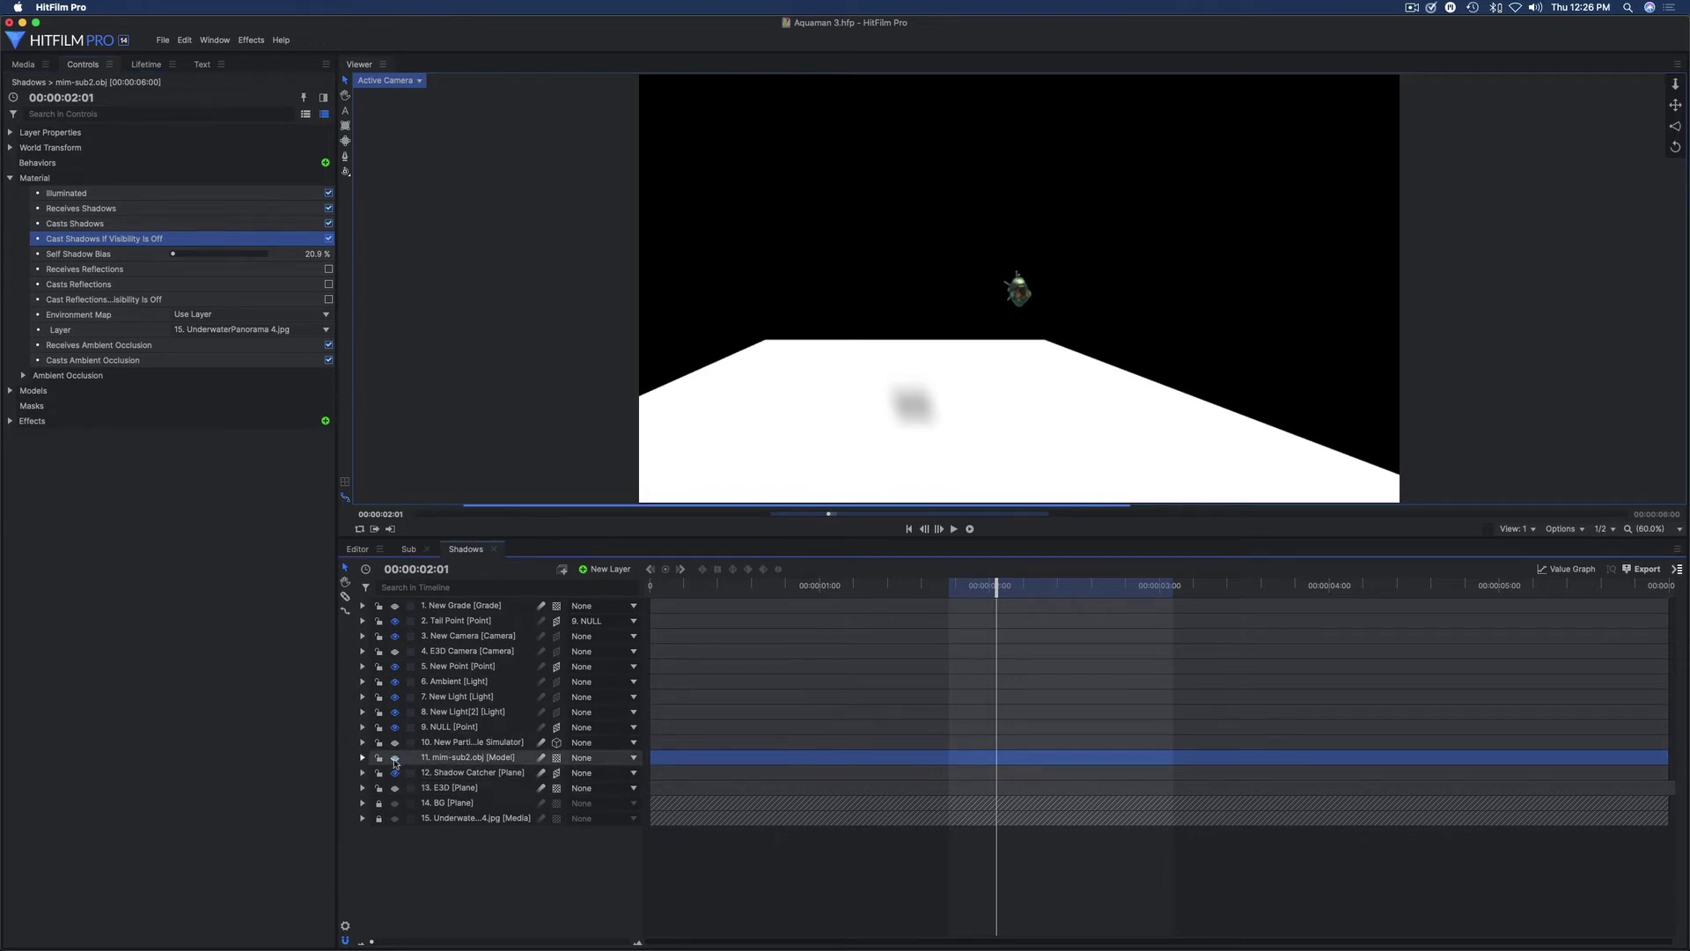
mouse_move(993, 588)
left_mouse_down()
mouse_move(1093, 595)
mouse_move(984, 598)
mouse_move(1111, 599)
mouse_move(980, 602)
left_mouse_up()
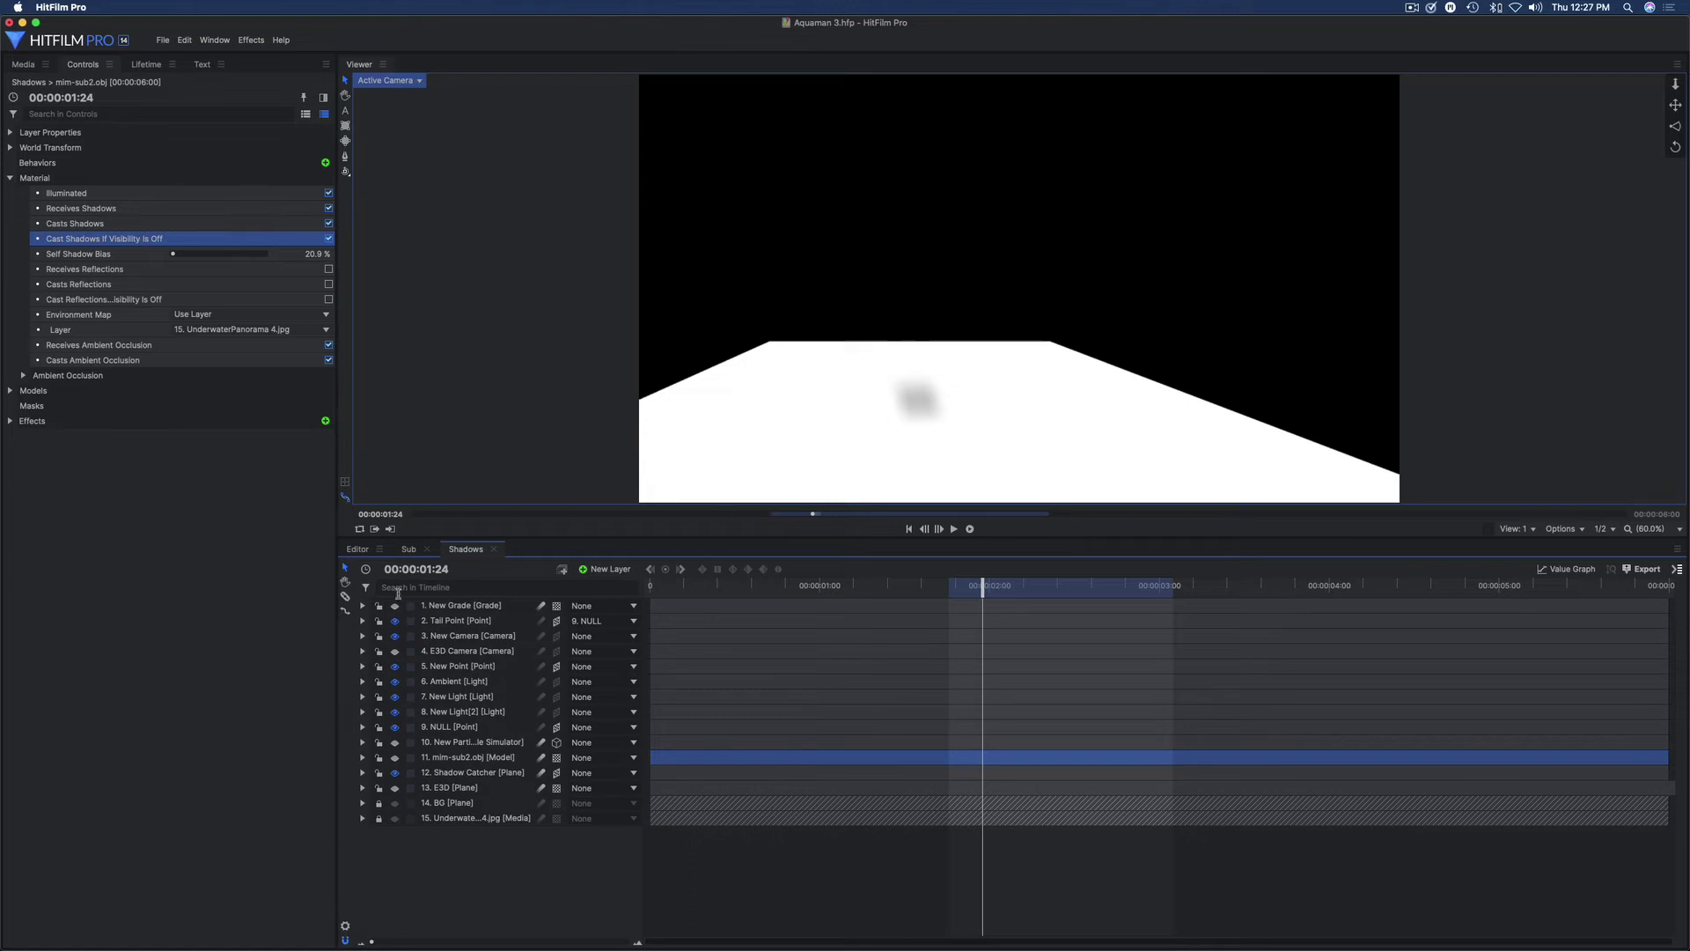
Step: Switch the timeline from the Shadows composition back to the Sub composition
left_click(406, 549)
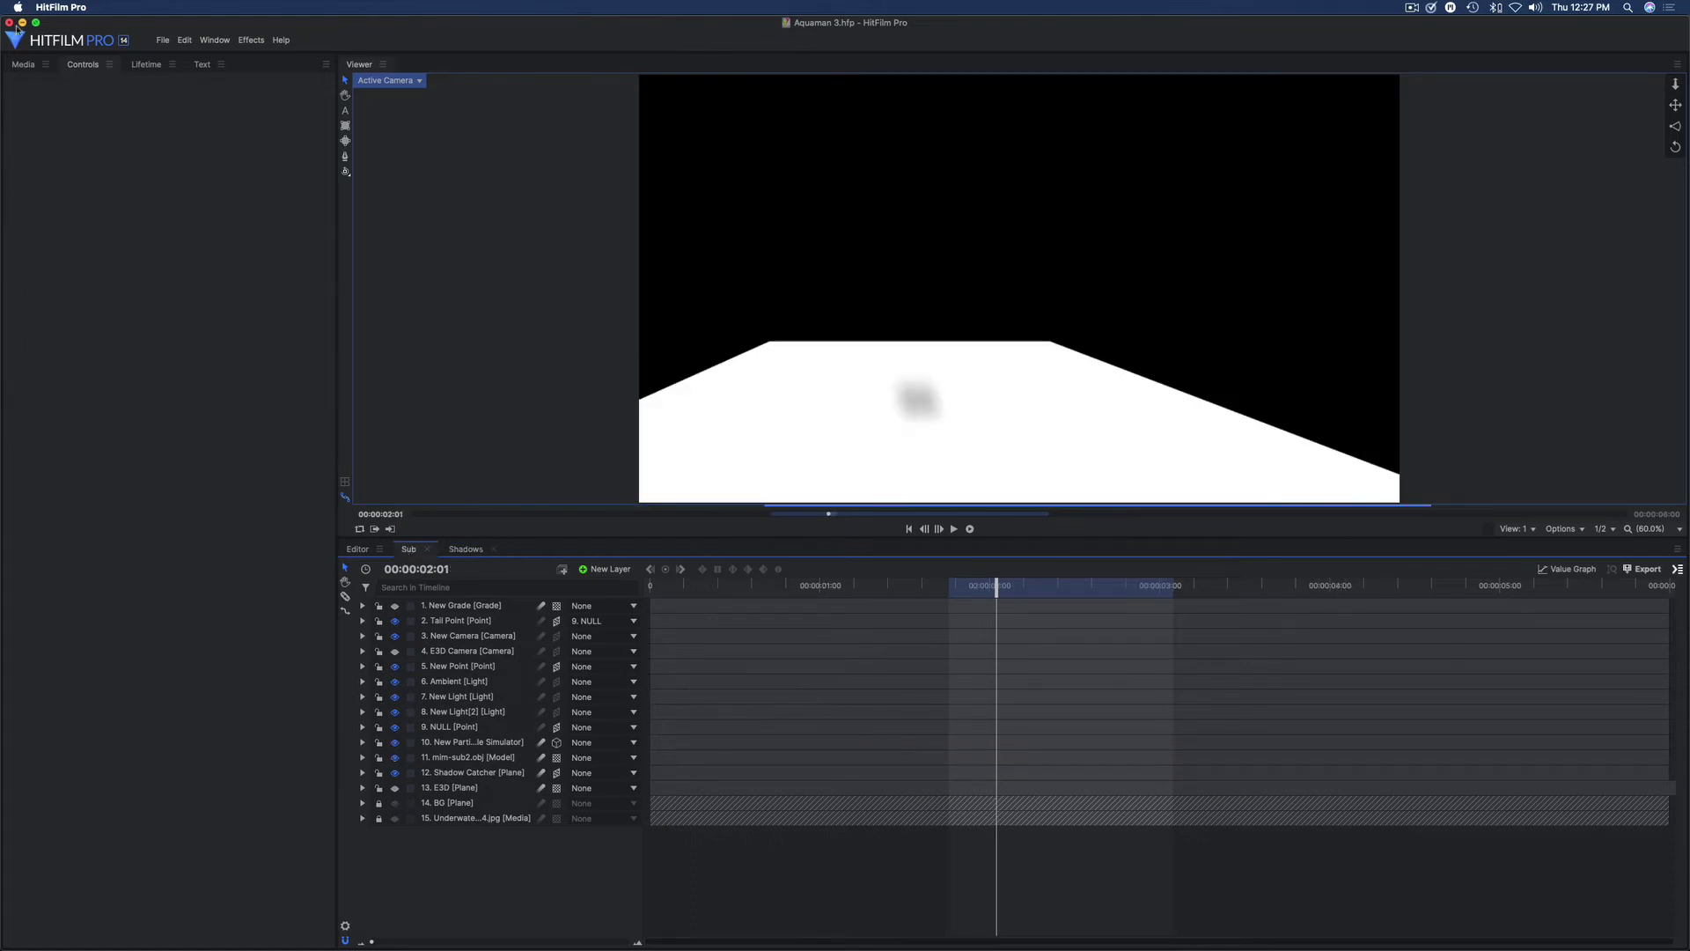
Step: Add the Shadows composite to the Sub comp above Shadow Catcher, then return to Shadows
left_click(21, 65)
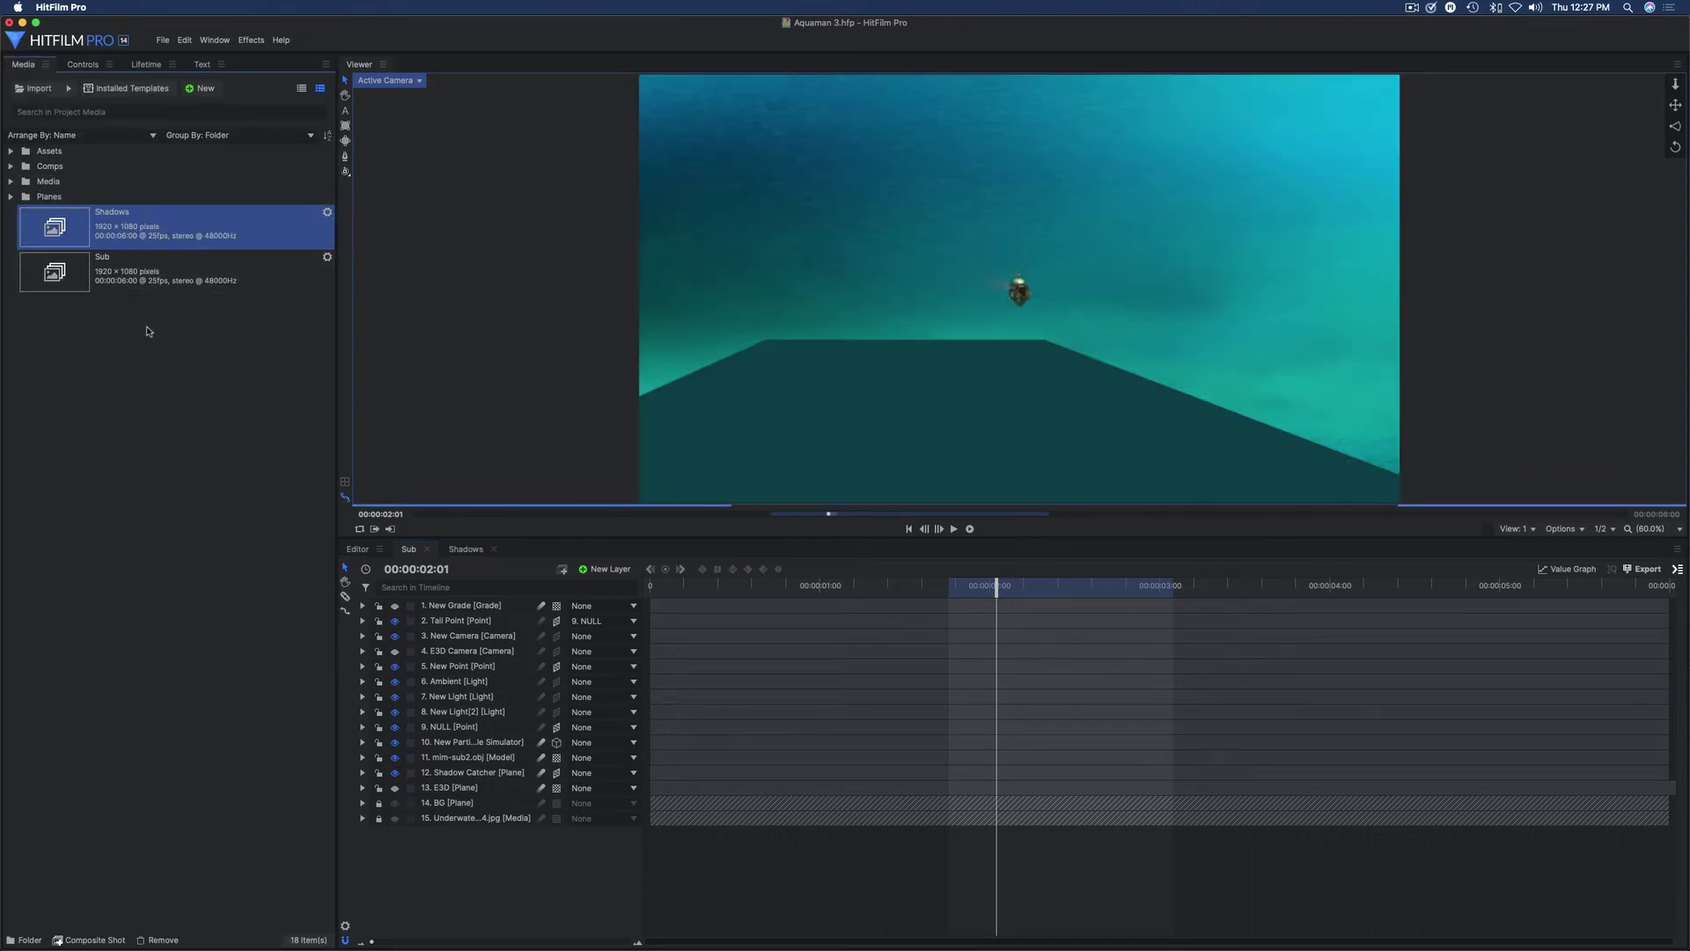
left_click_drag(127, 229, 469, 774)
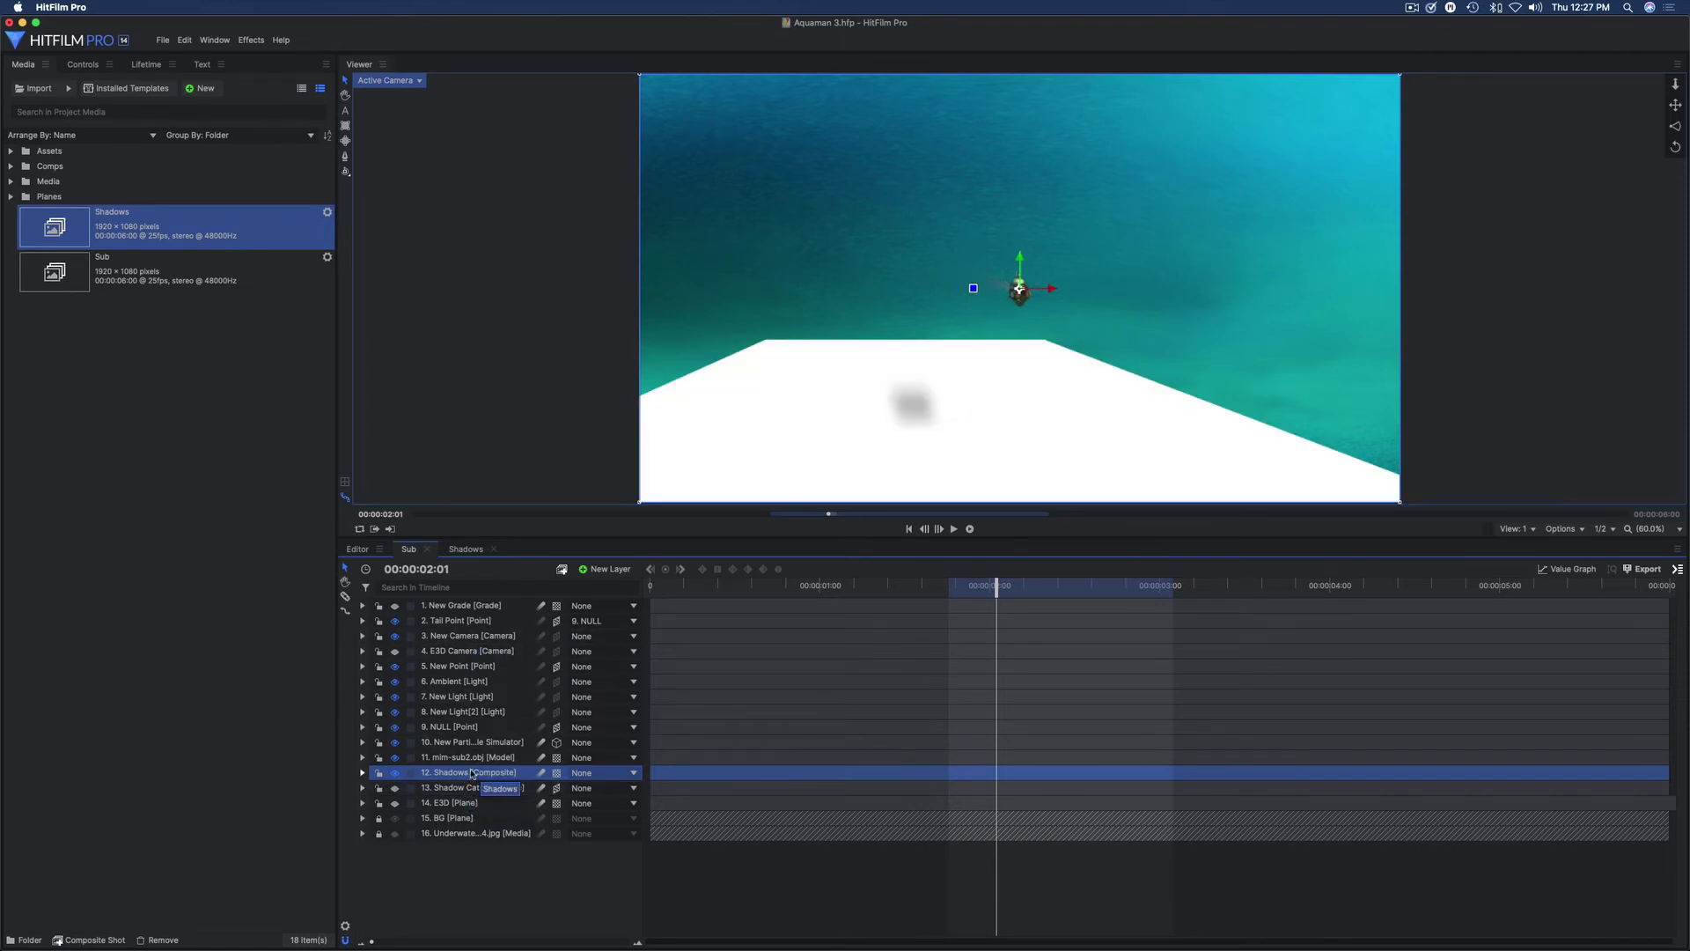
left_click(473, 550)
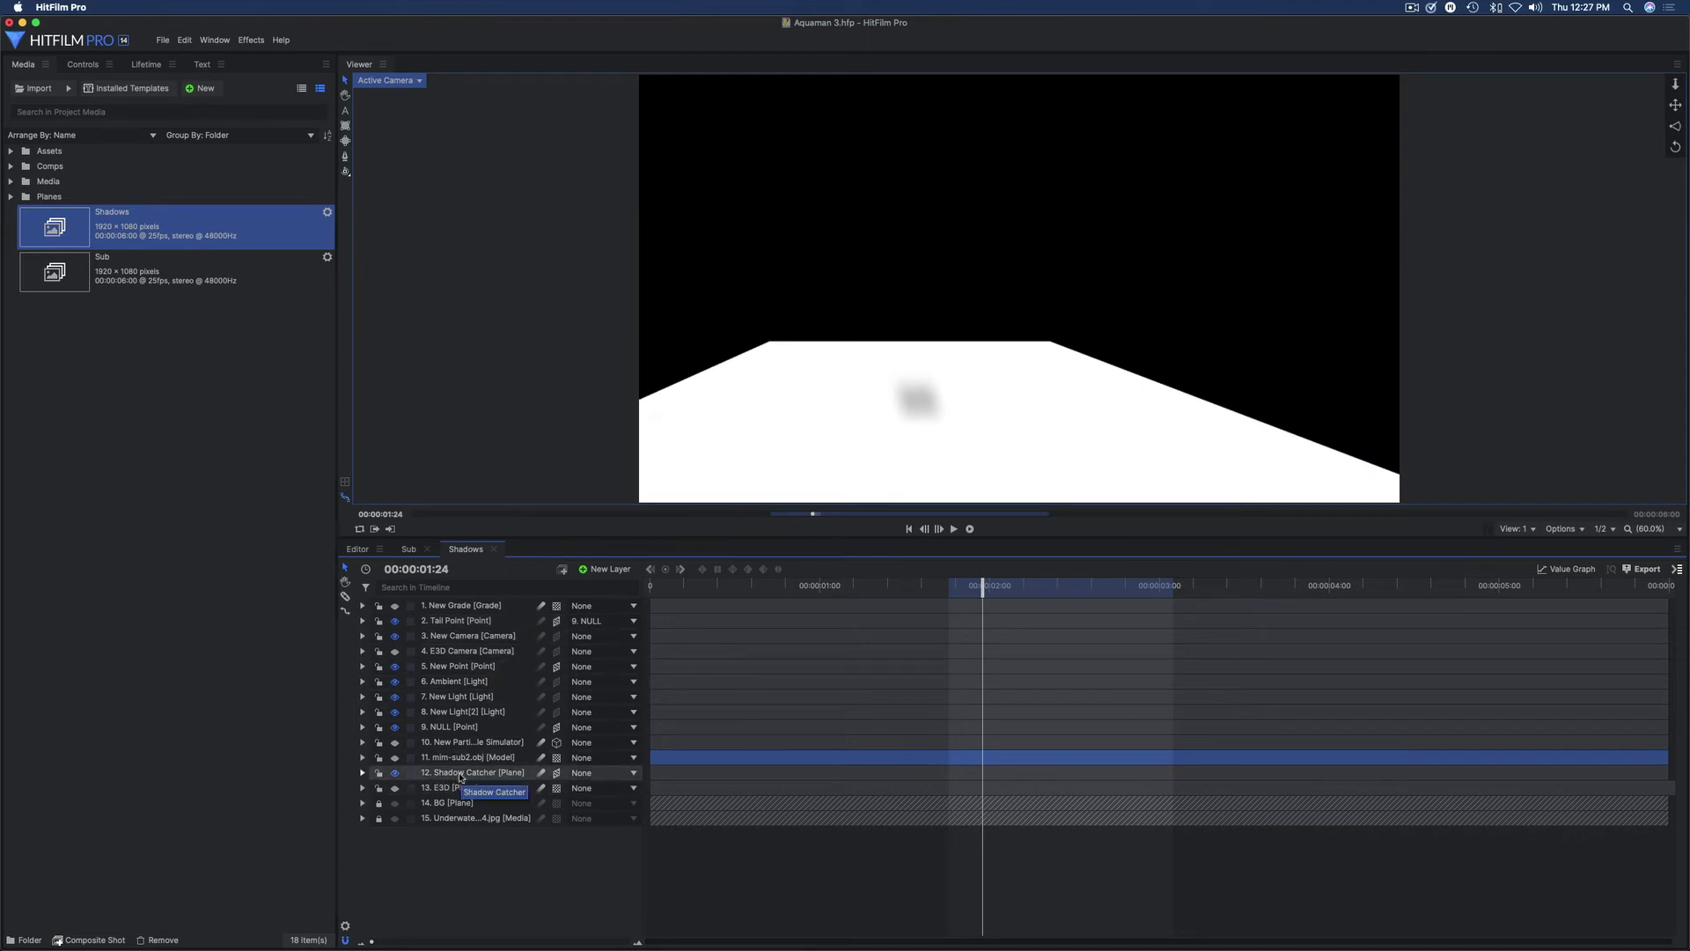
Step: Set the Shadow Catcher layer's blend mode to Multiply and view the Sub composition
right_click(460, 777)
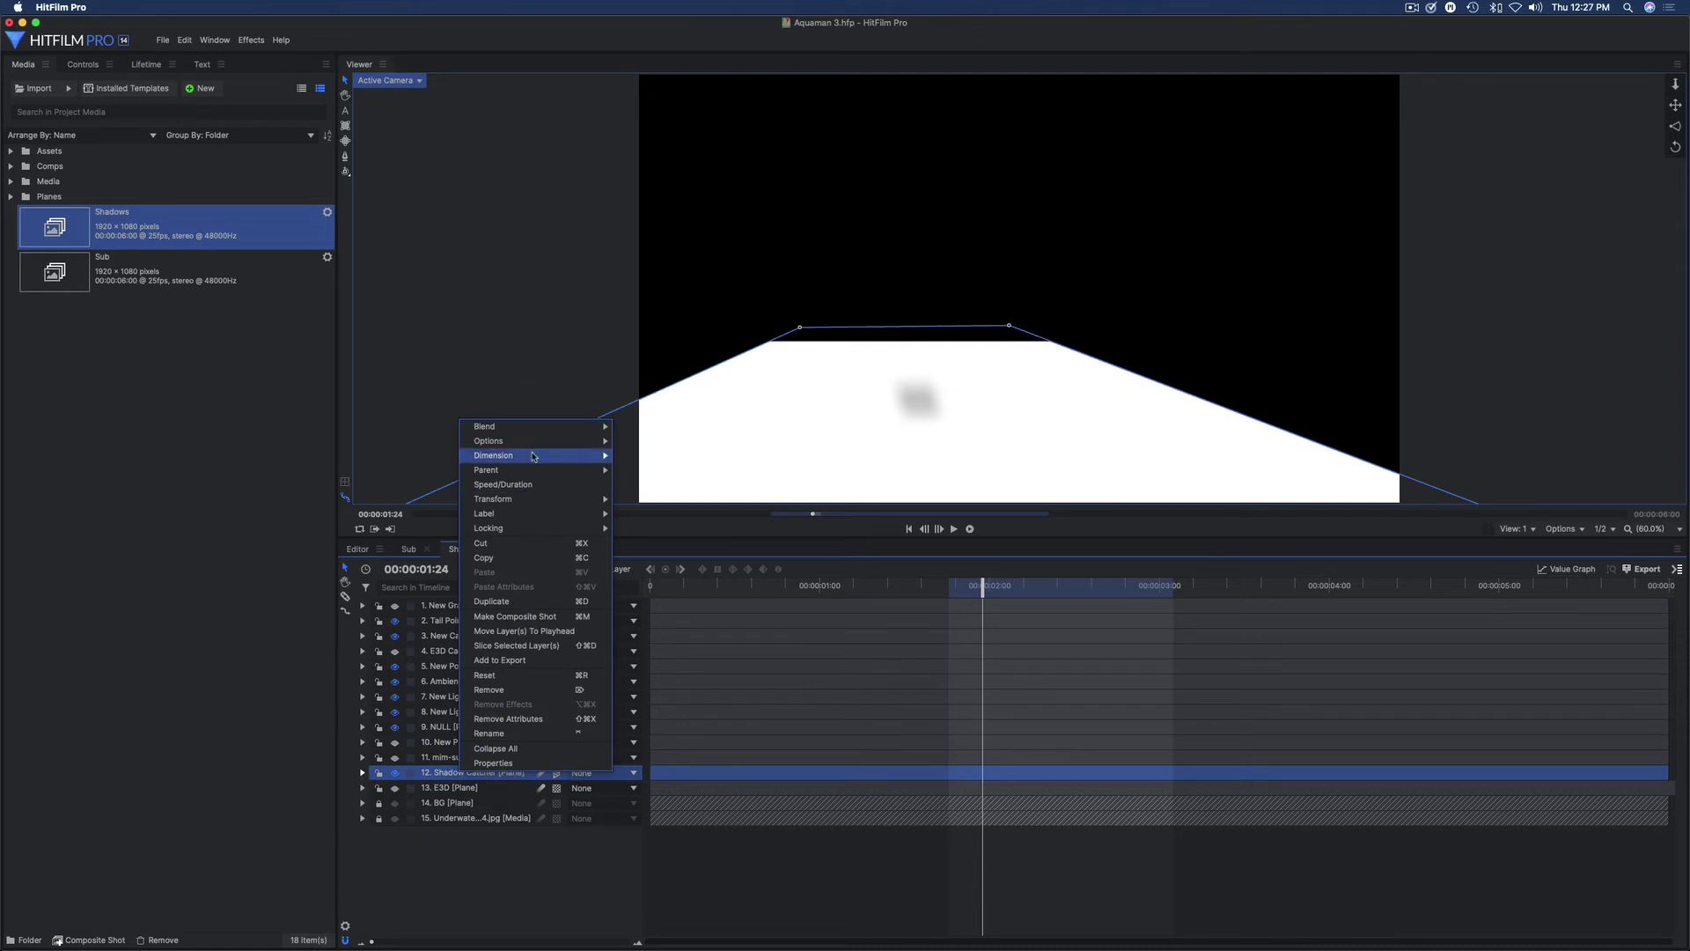
mouse_move(531, 430)
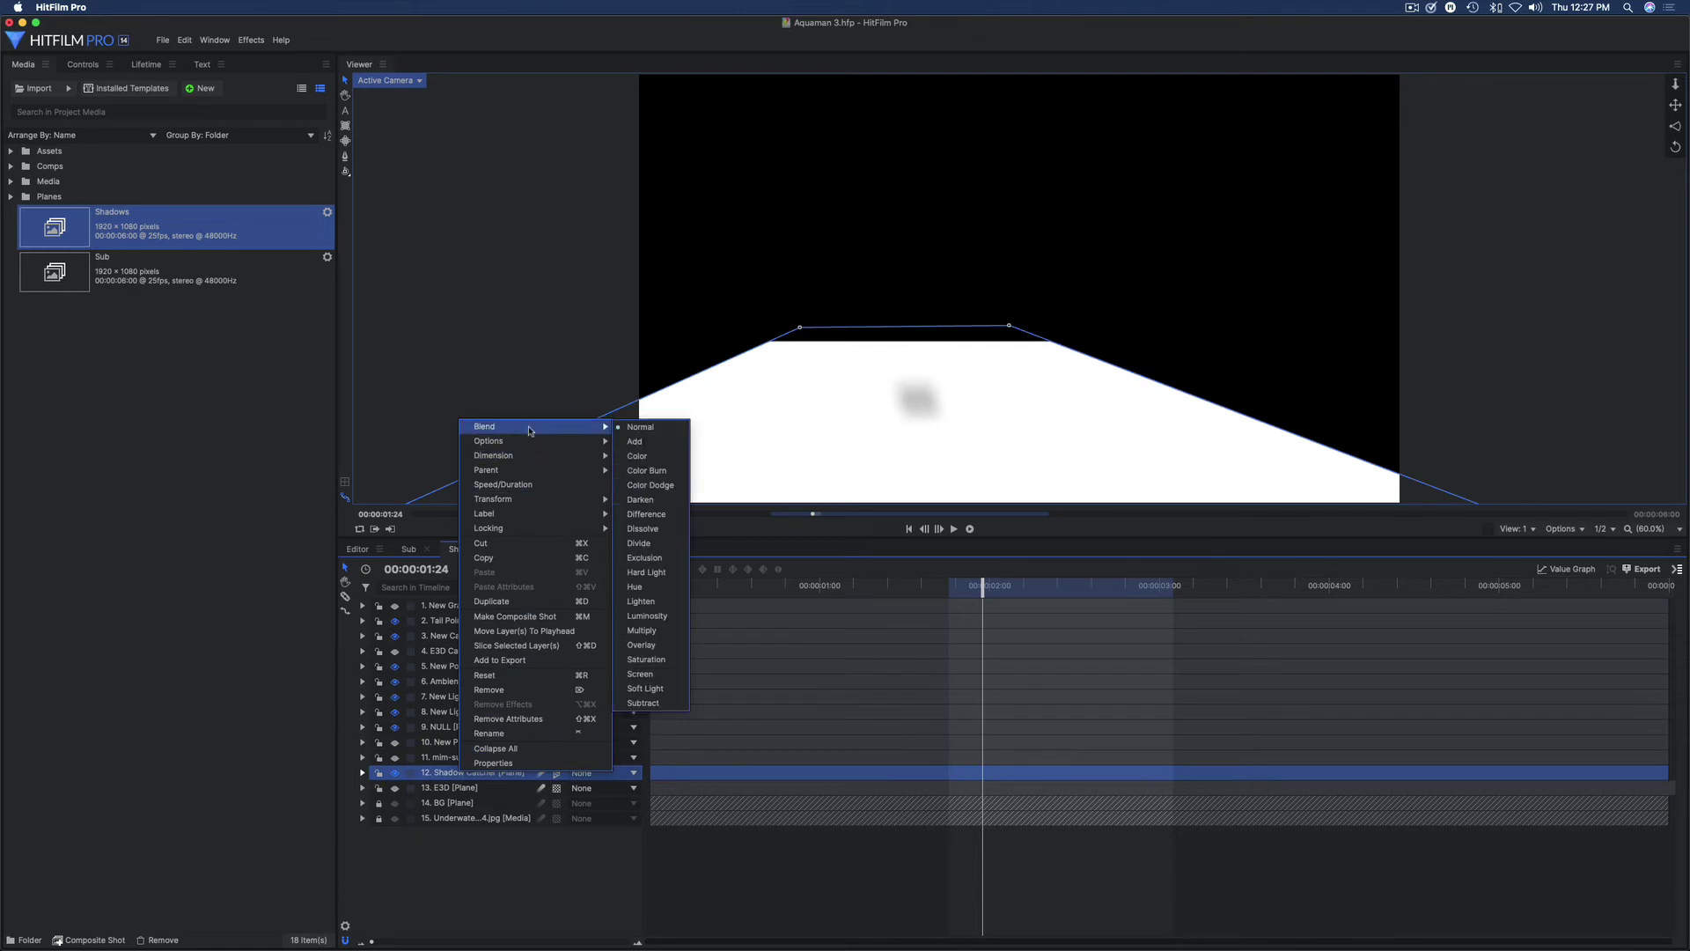
left_click(652, 631)
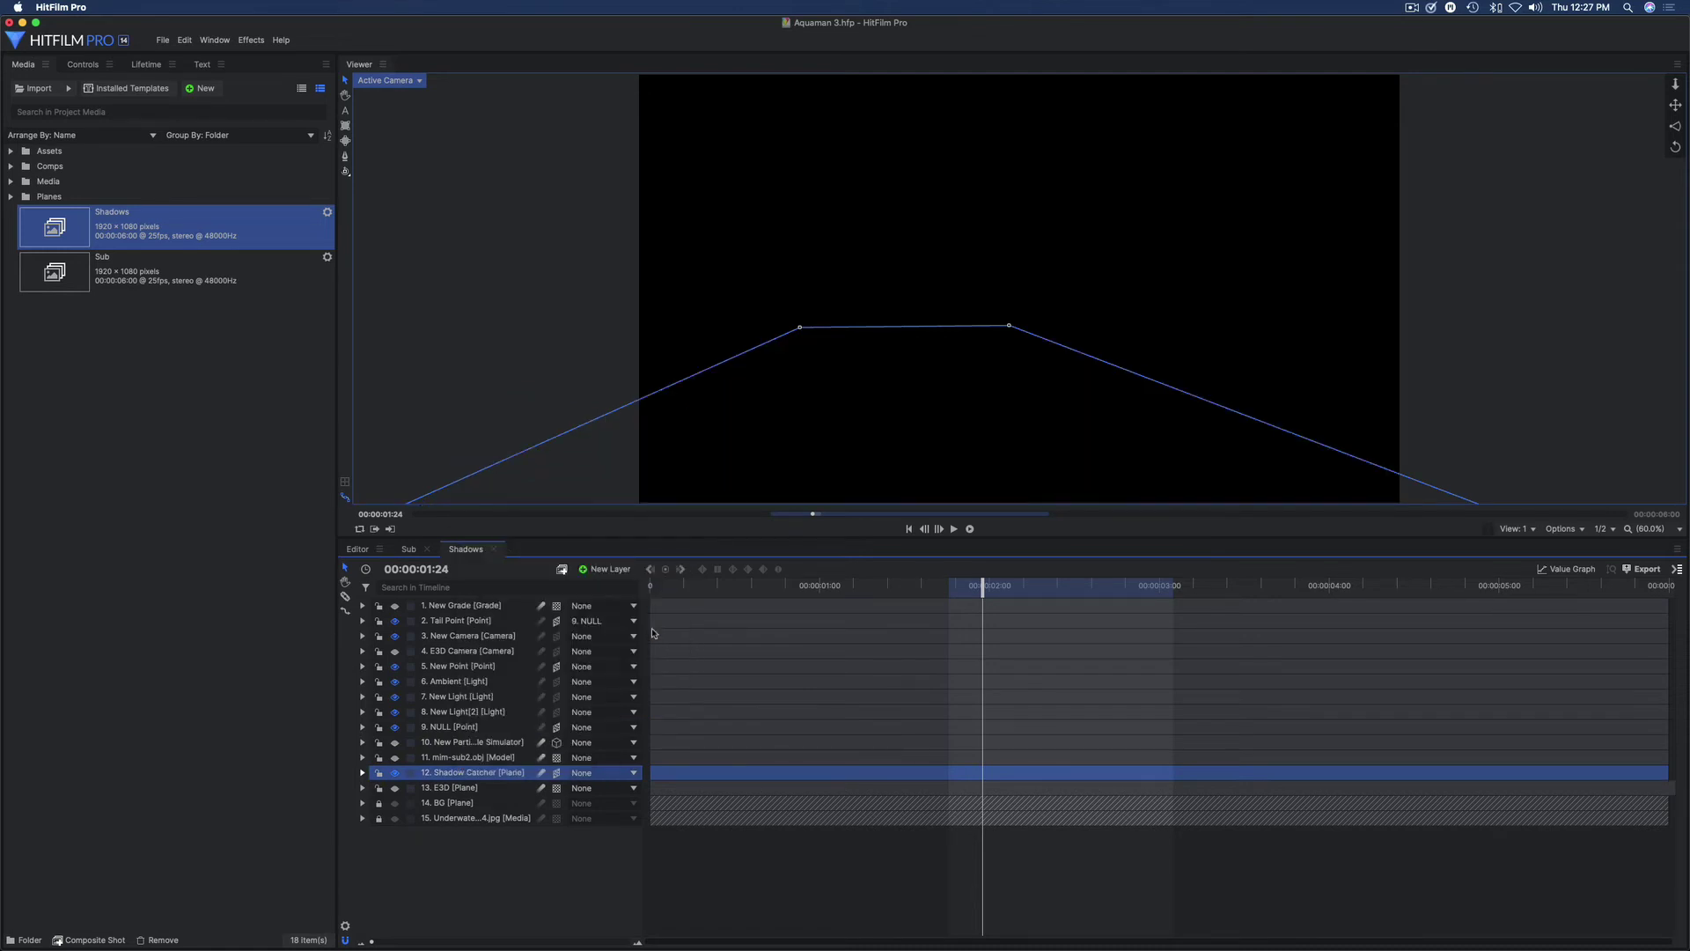
left_click(407, 550)
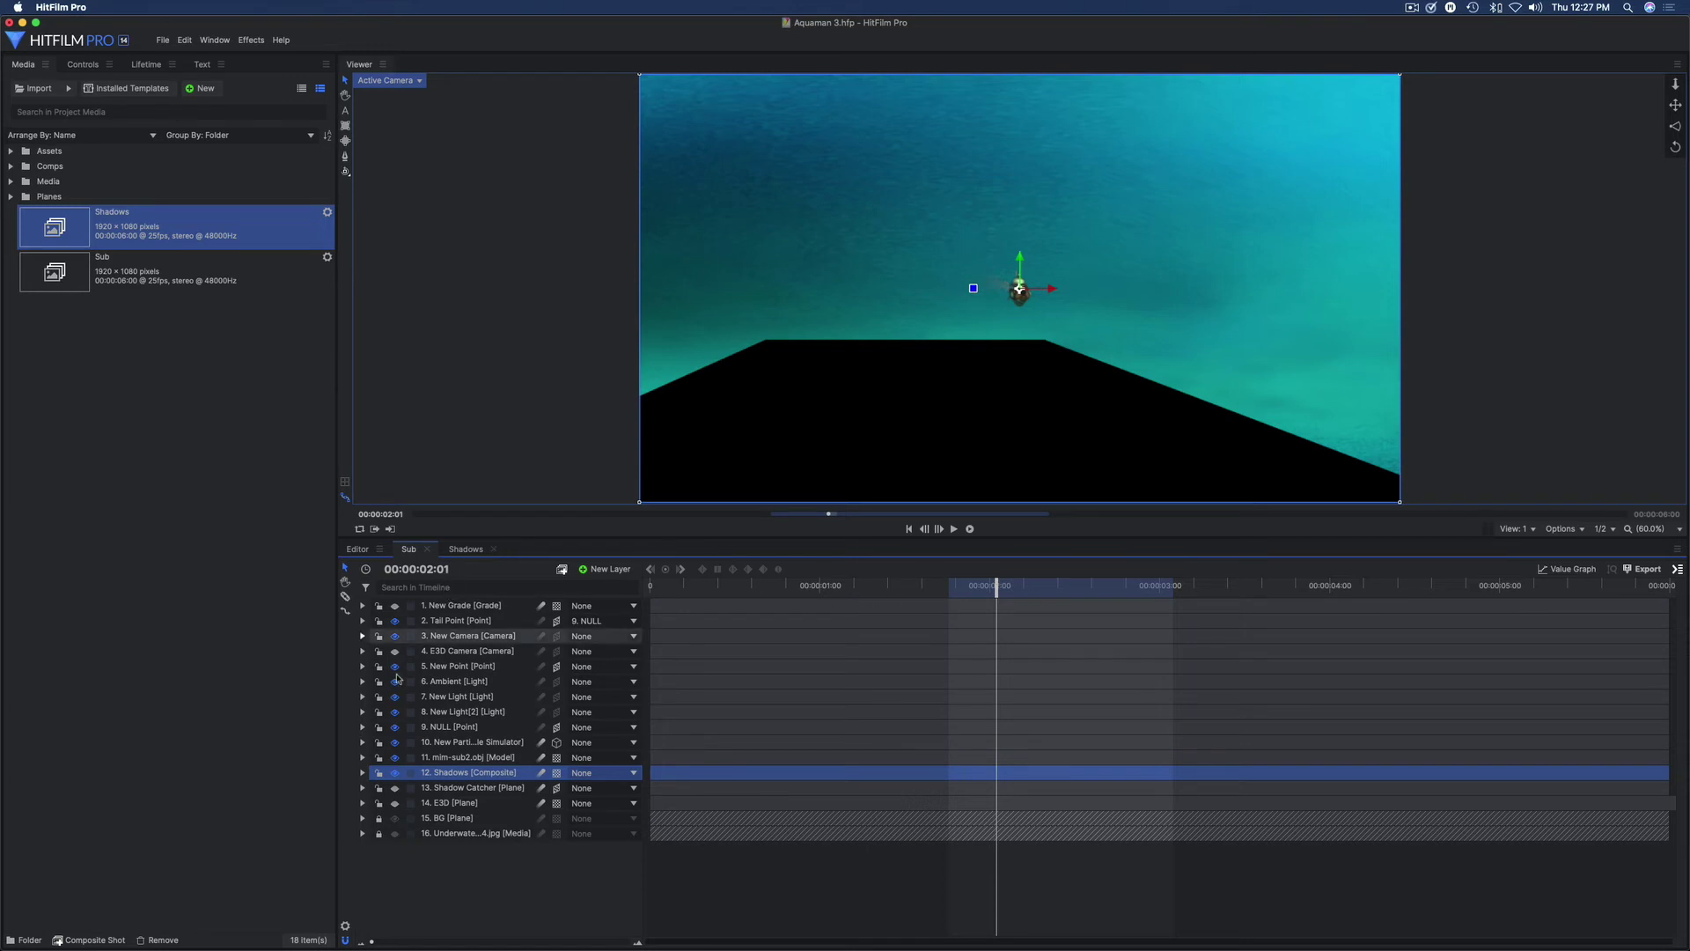
right_click(481, 773)
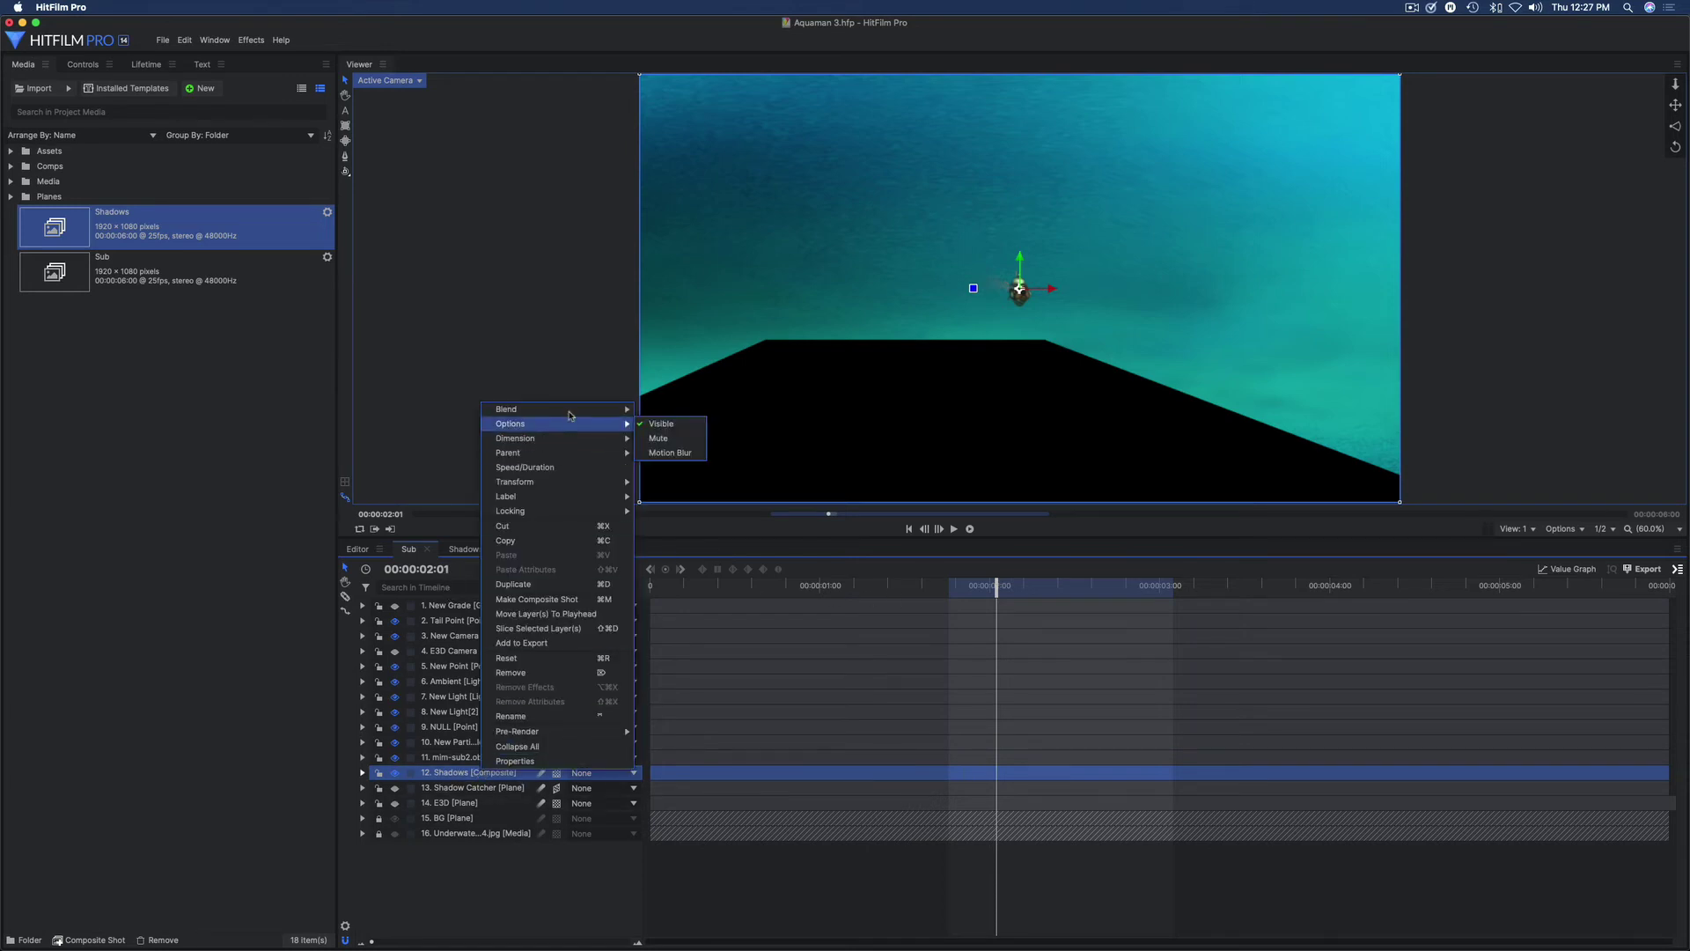
mouse_move(563, 416)
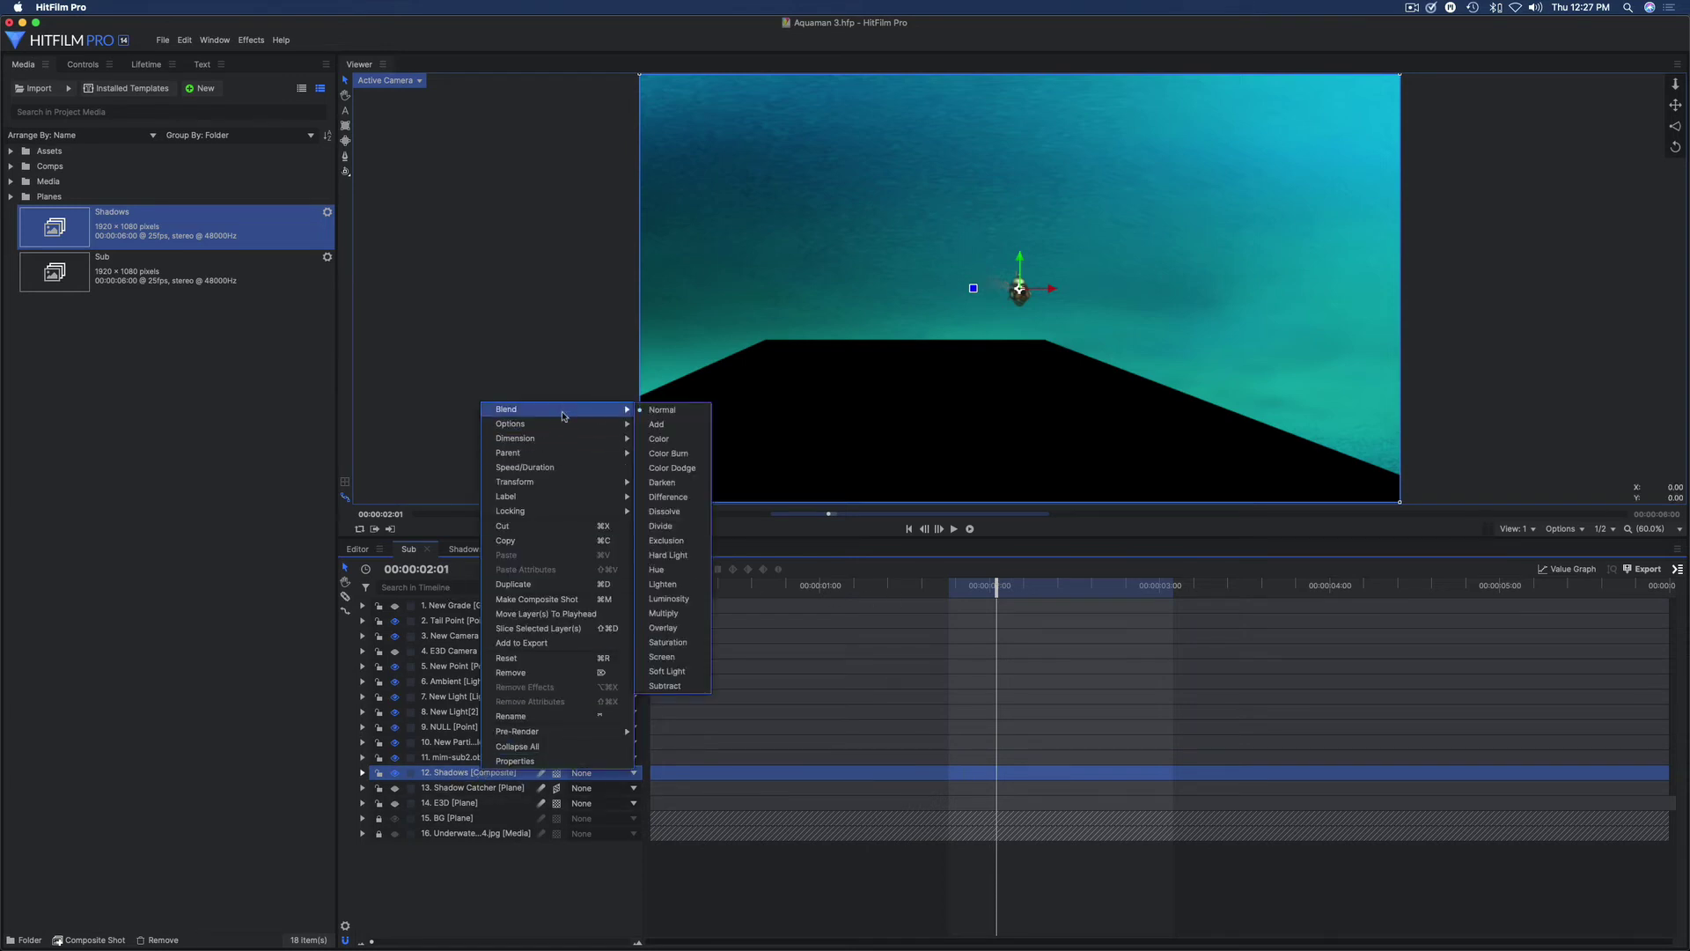
left_click(691, 616)
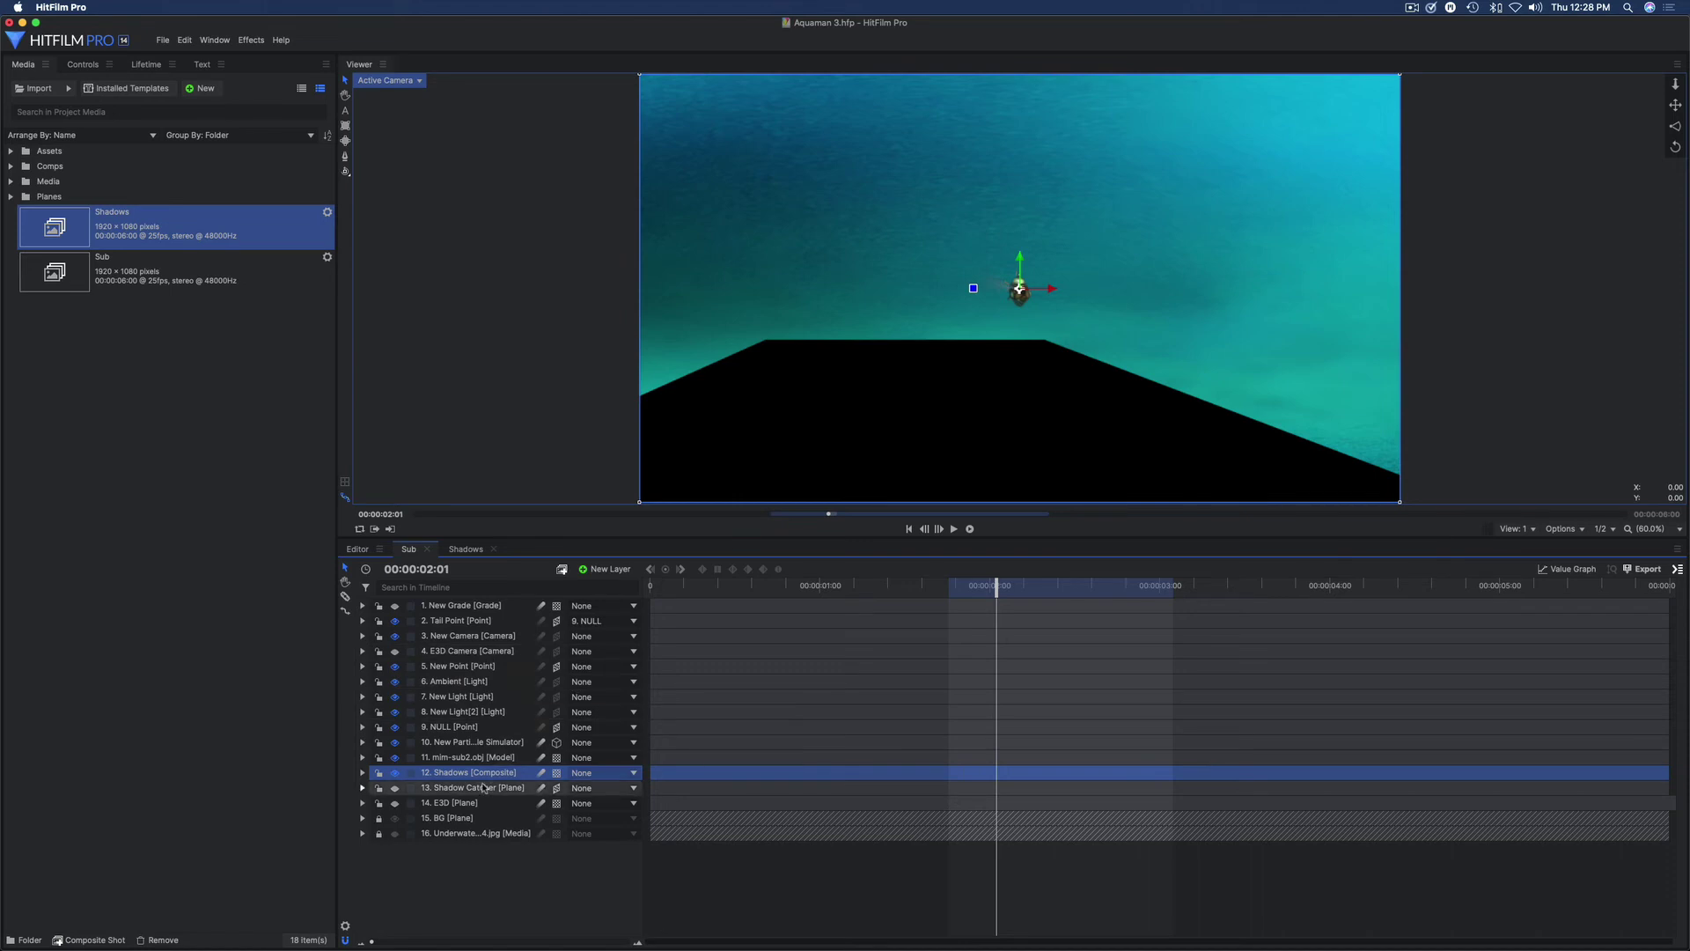
right_click(484, 772)
mouse_move(528, 412)
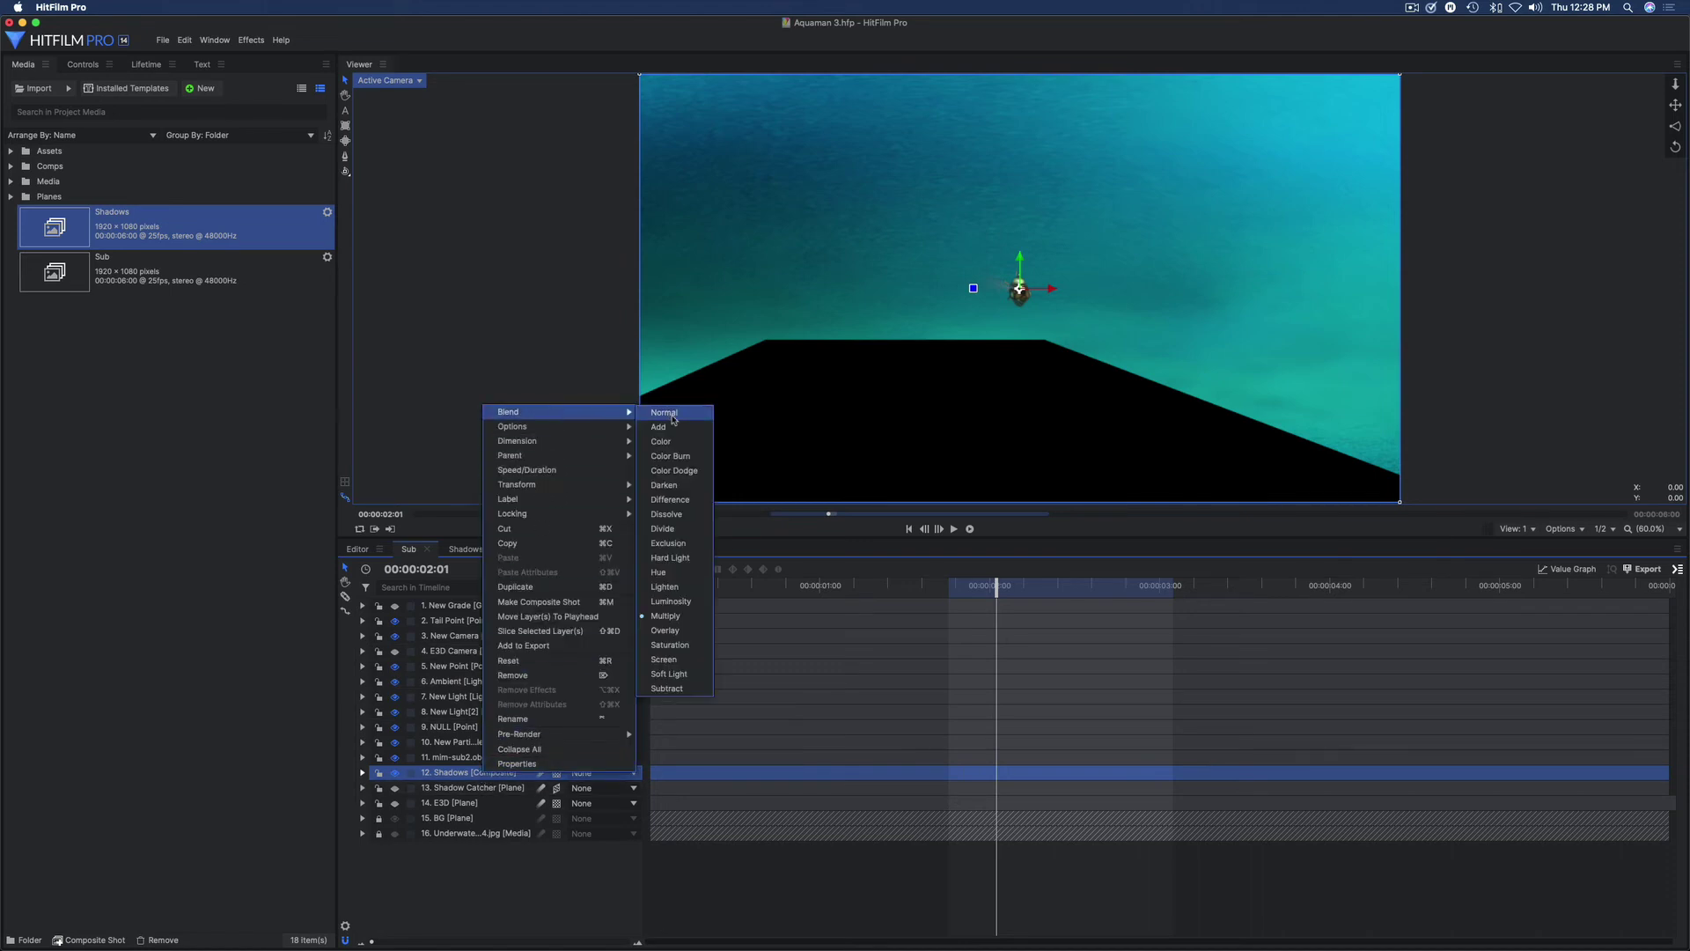
left_click(673, 418)
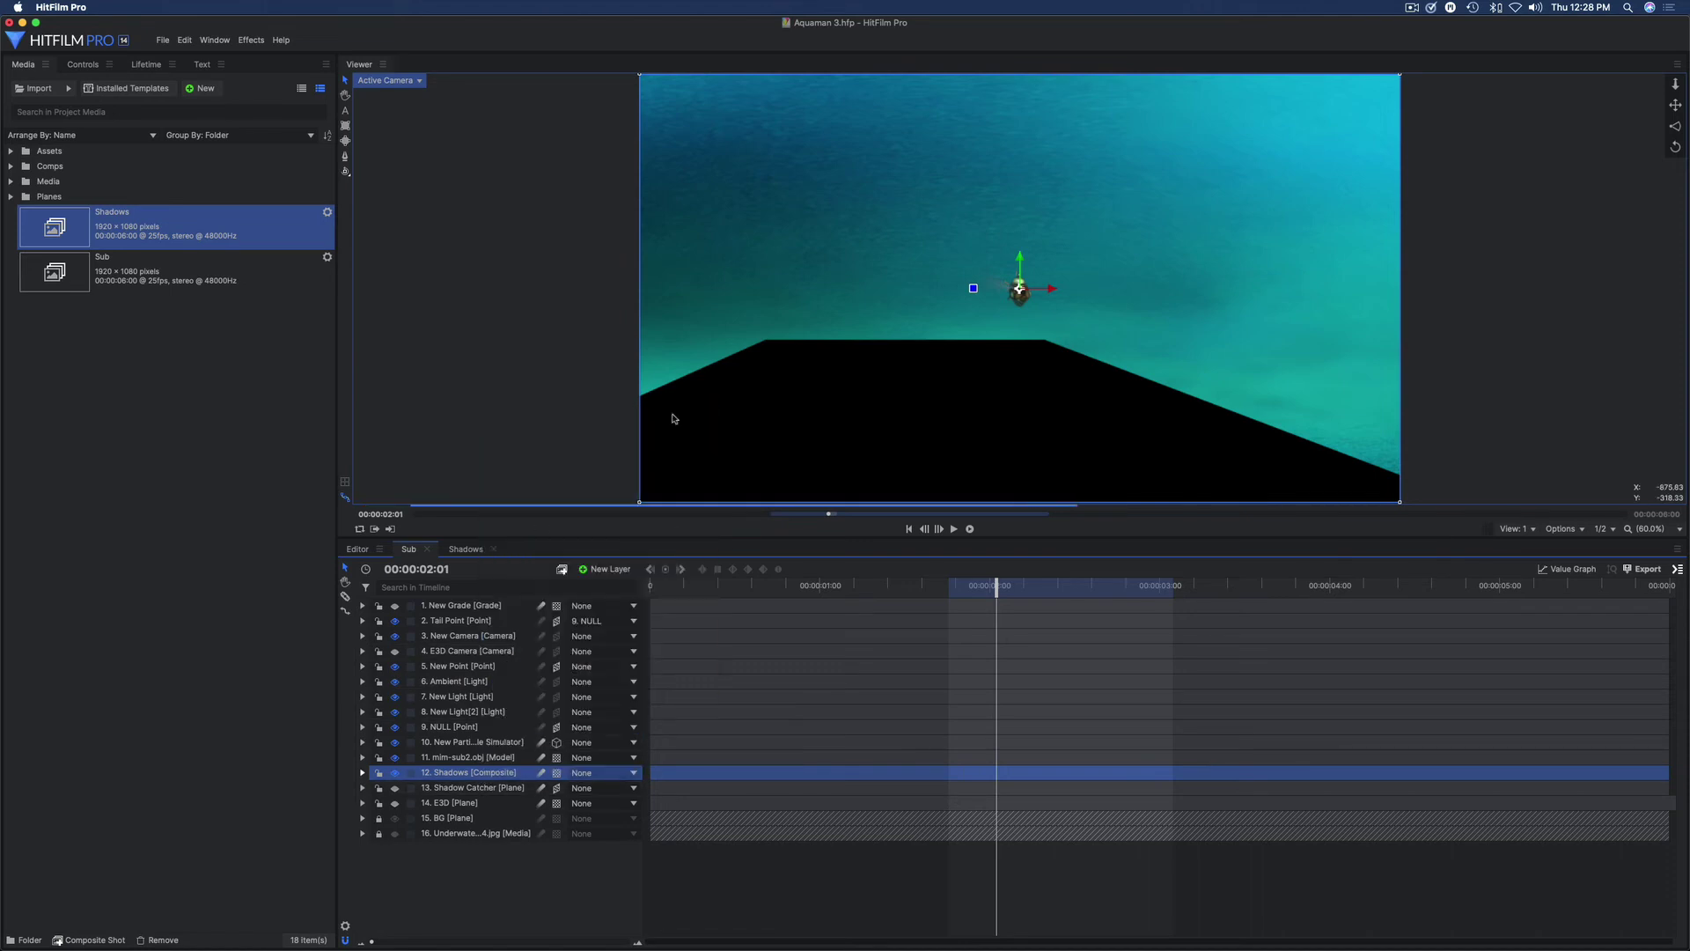
Step: In the Shadows comp, set Shadow Catcher's blend mode back to Normal
left_click(465, 548)
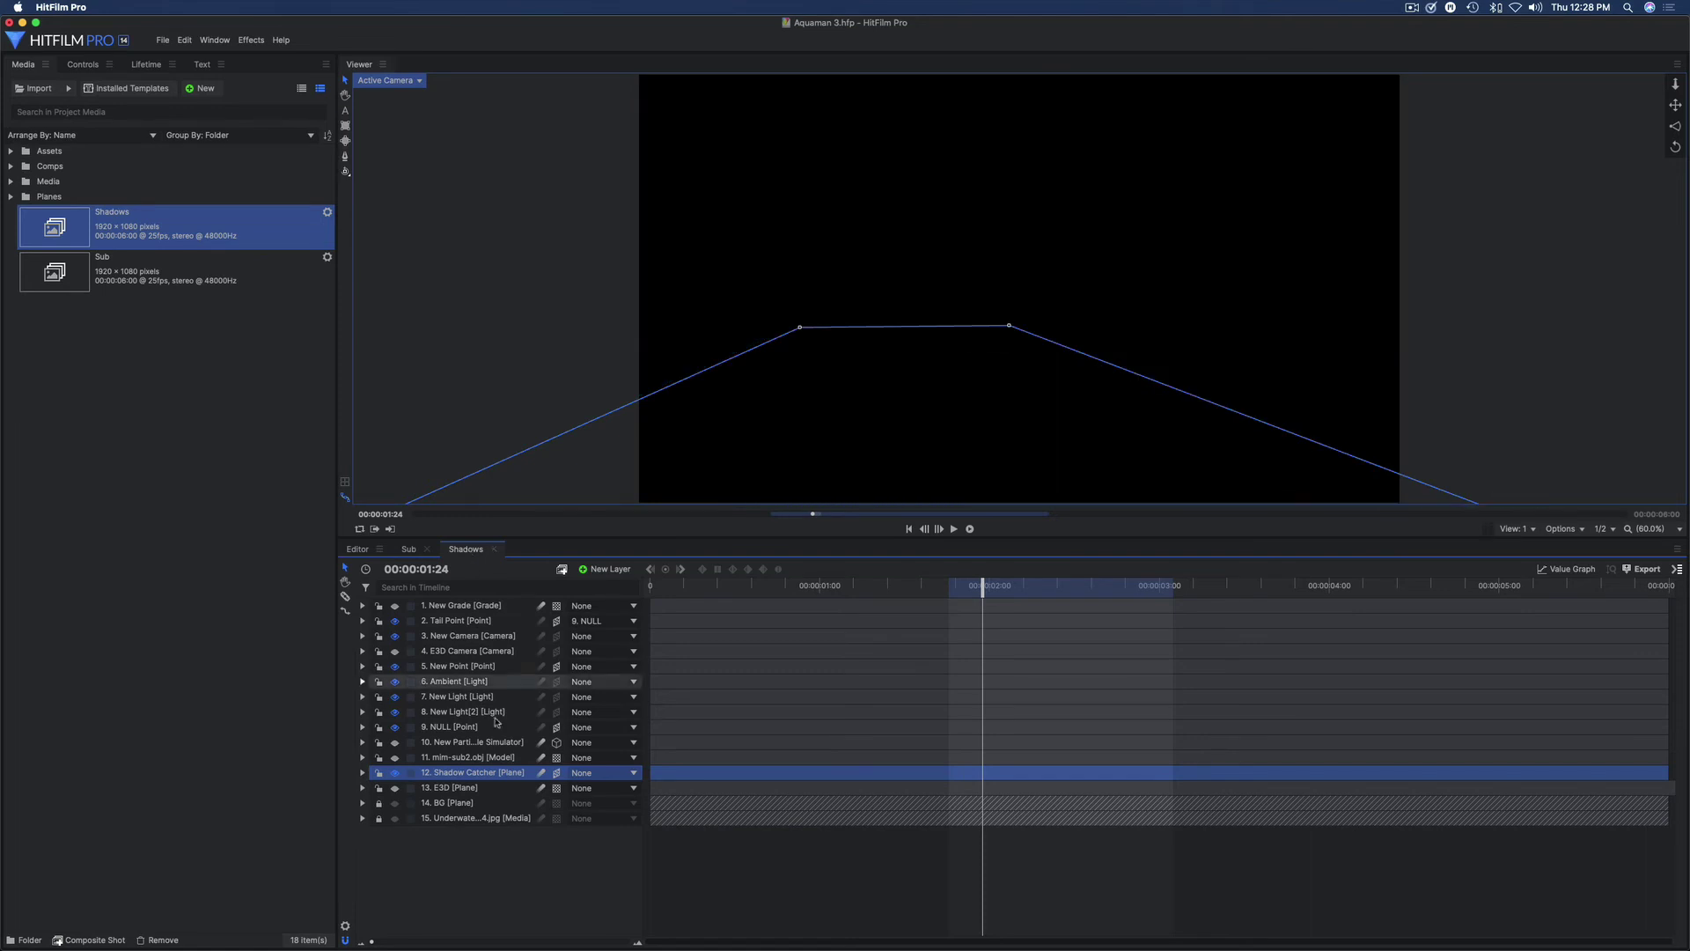
right_click(486, 776)
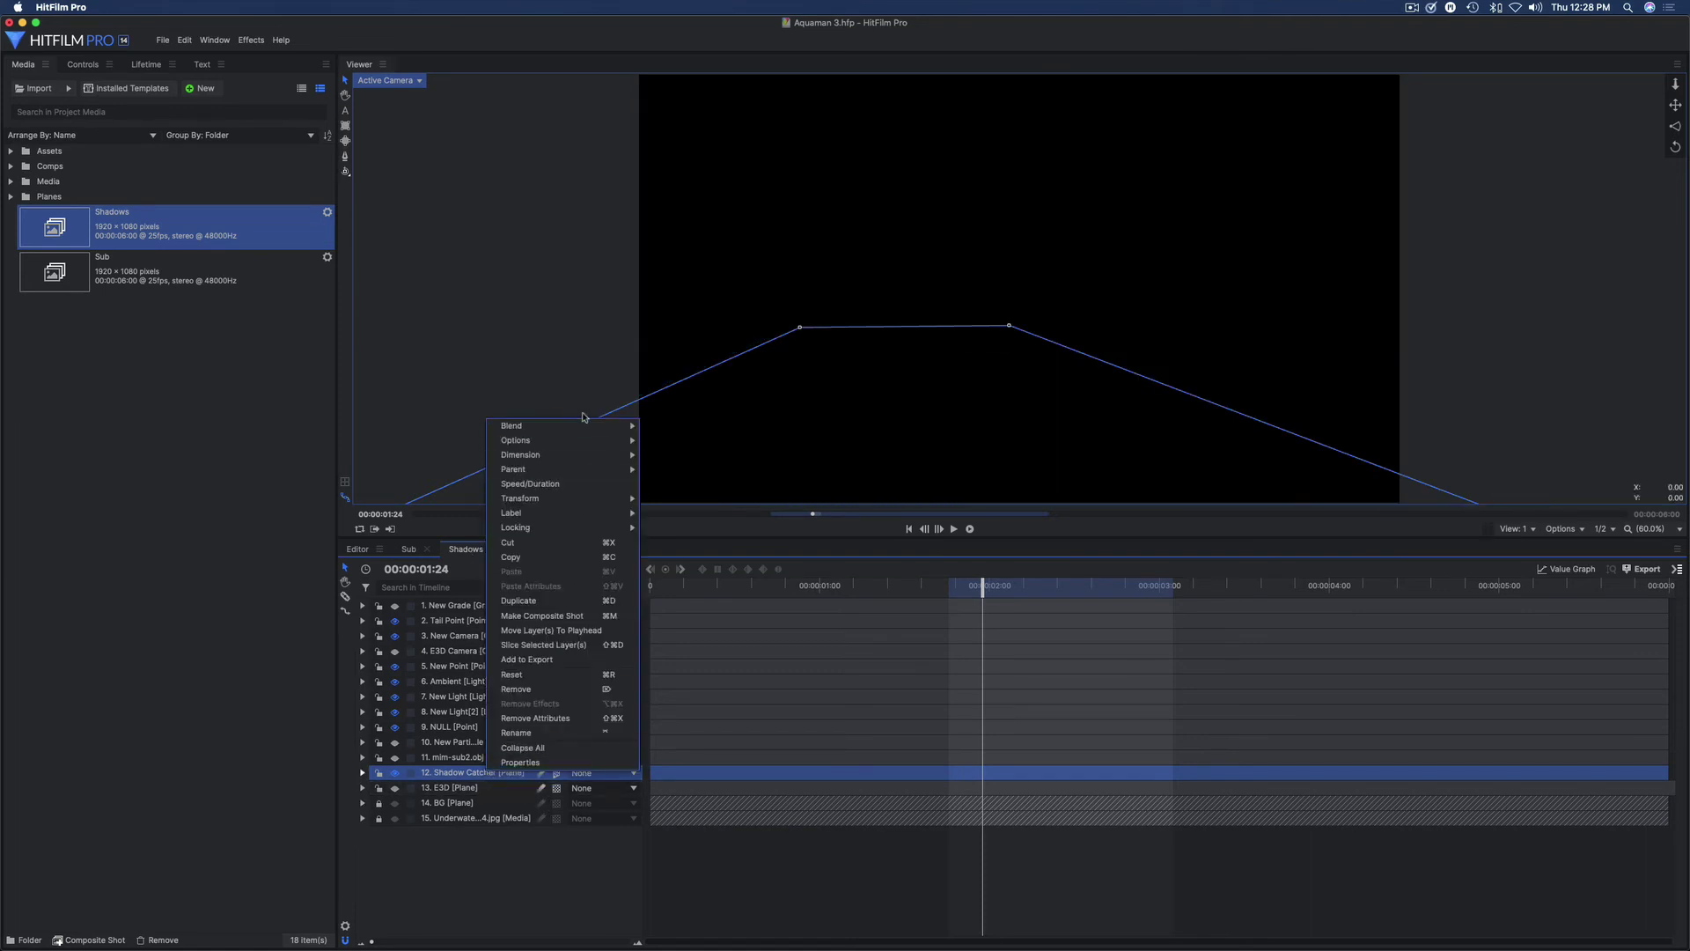
mouse_move(564, 426)
left_click(679, 429)
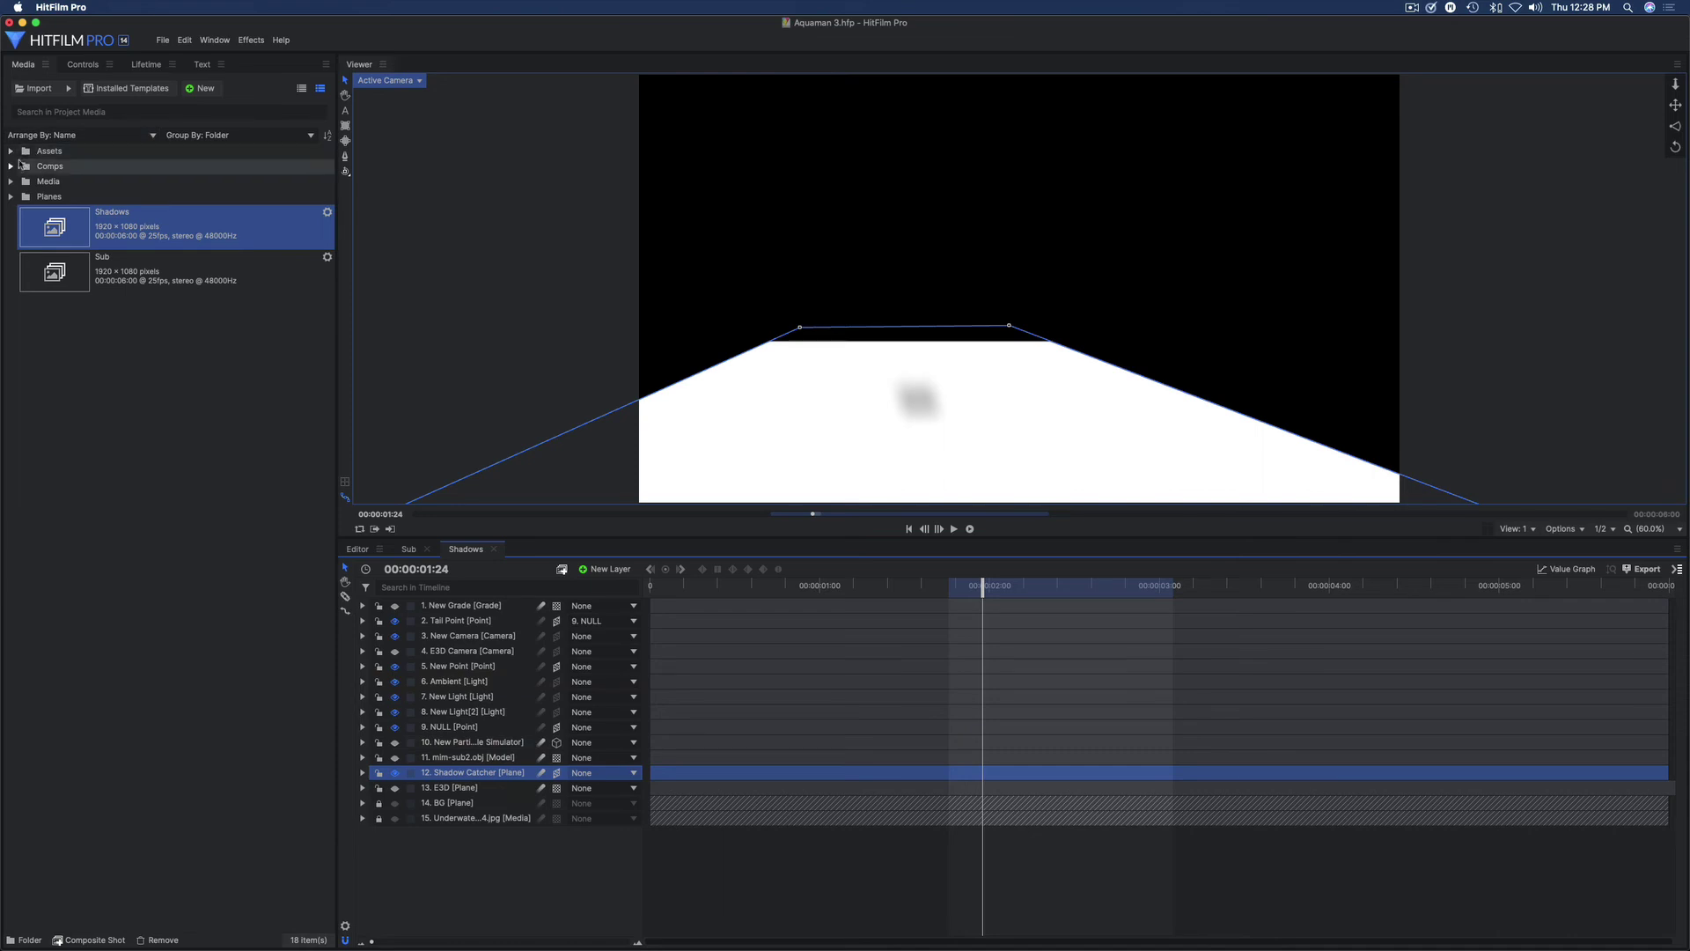
Step: Add the White plane beneath all Shadows layers, preview earlier frames, and return to Sub
left_click(11, 197)
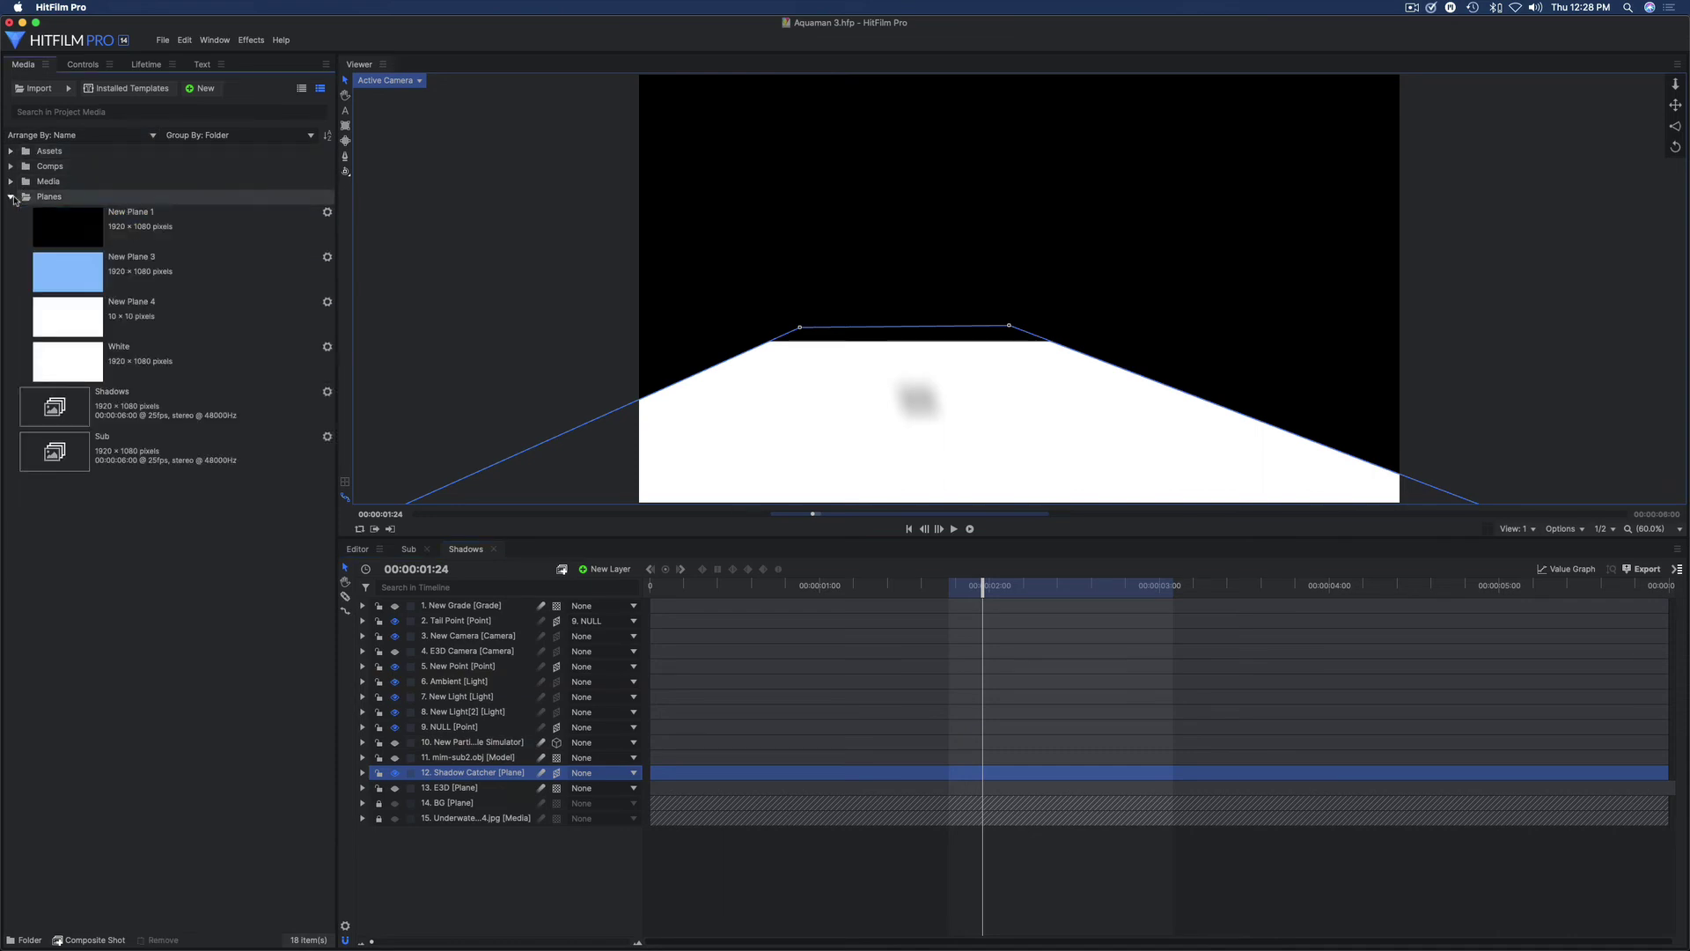
left_click_drag(153, 361, 487, 884)
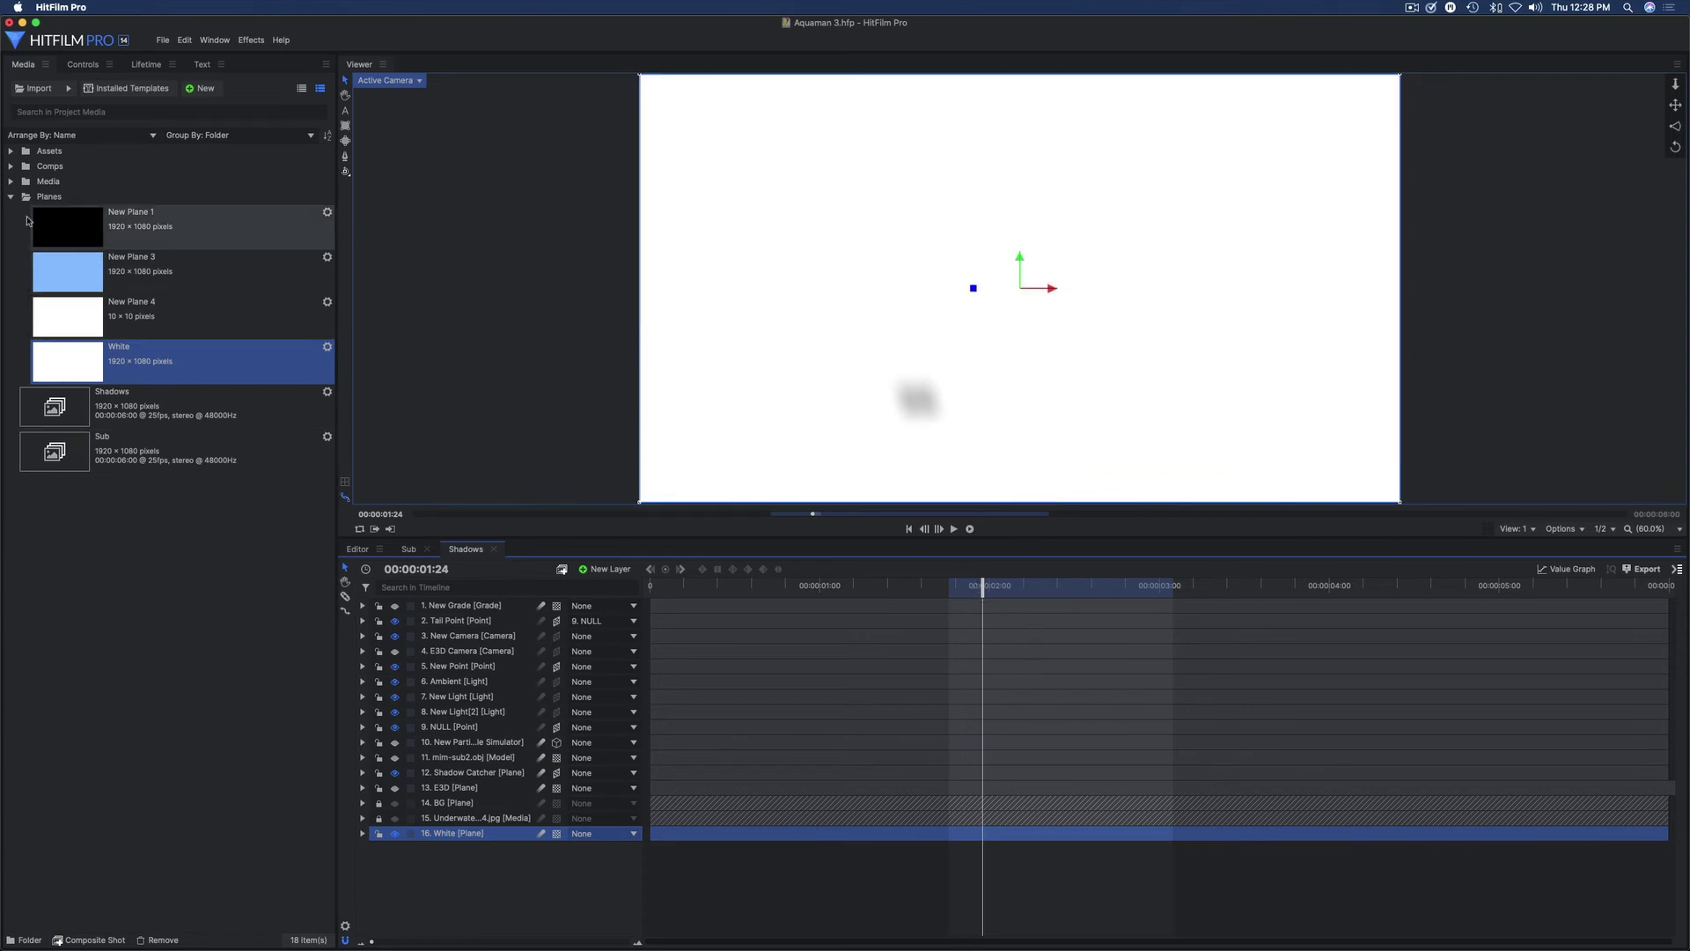
left_click_drag(977, 588, 1544, 630)
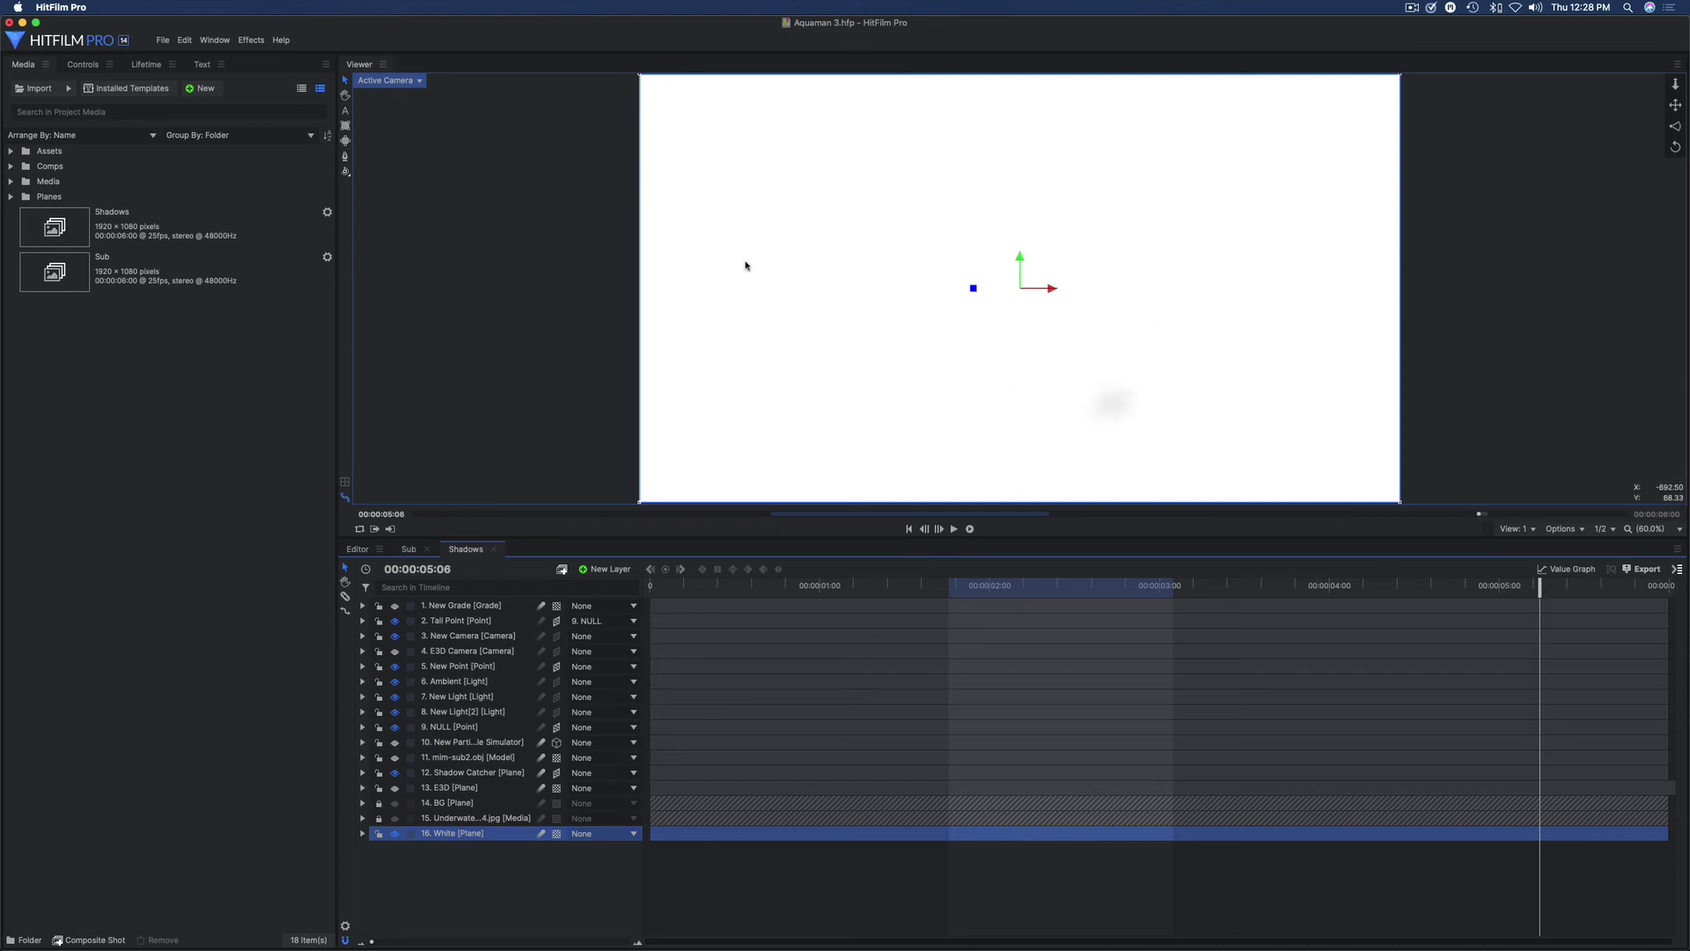
left_click(407, 549)
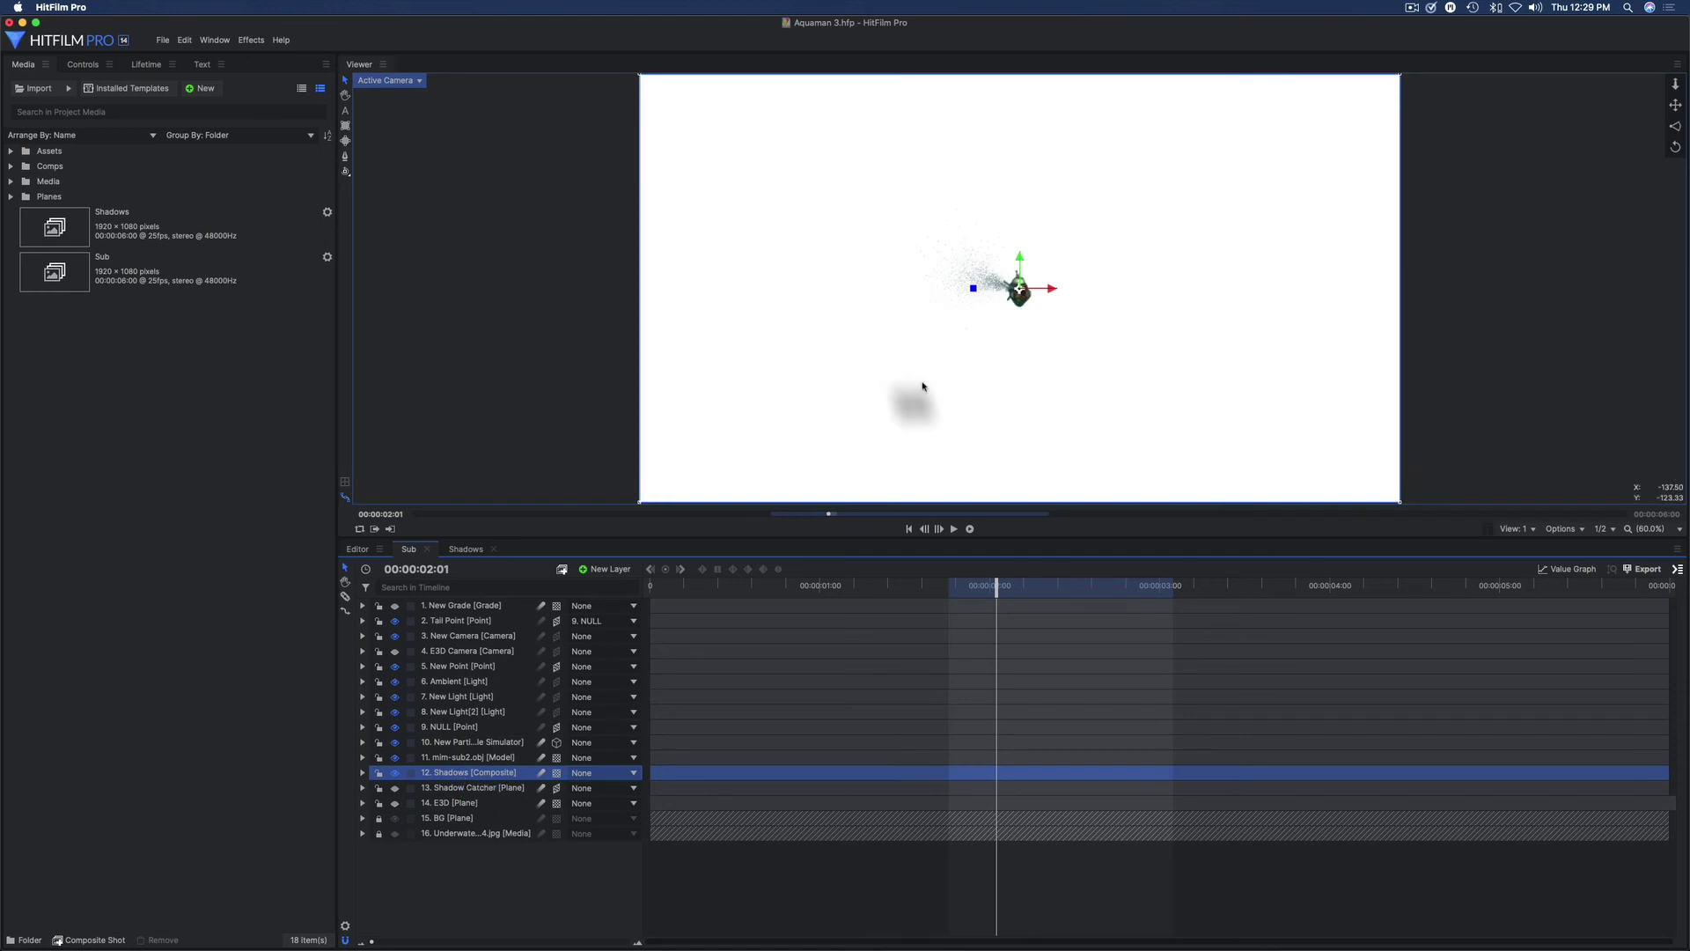
Step: Set the 12. Shadows composite layer to Multiply blending over the underwater scene
right_click(468, 777)
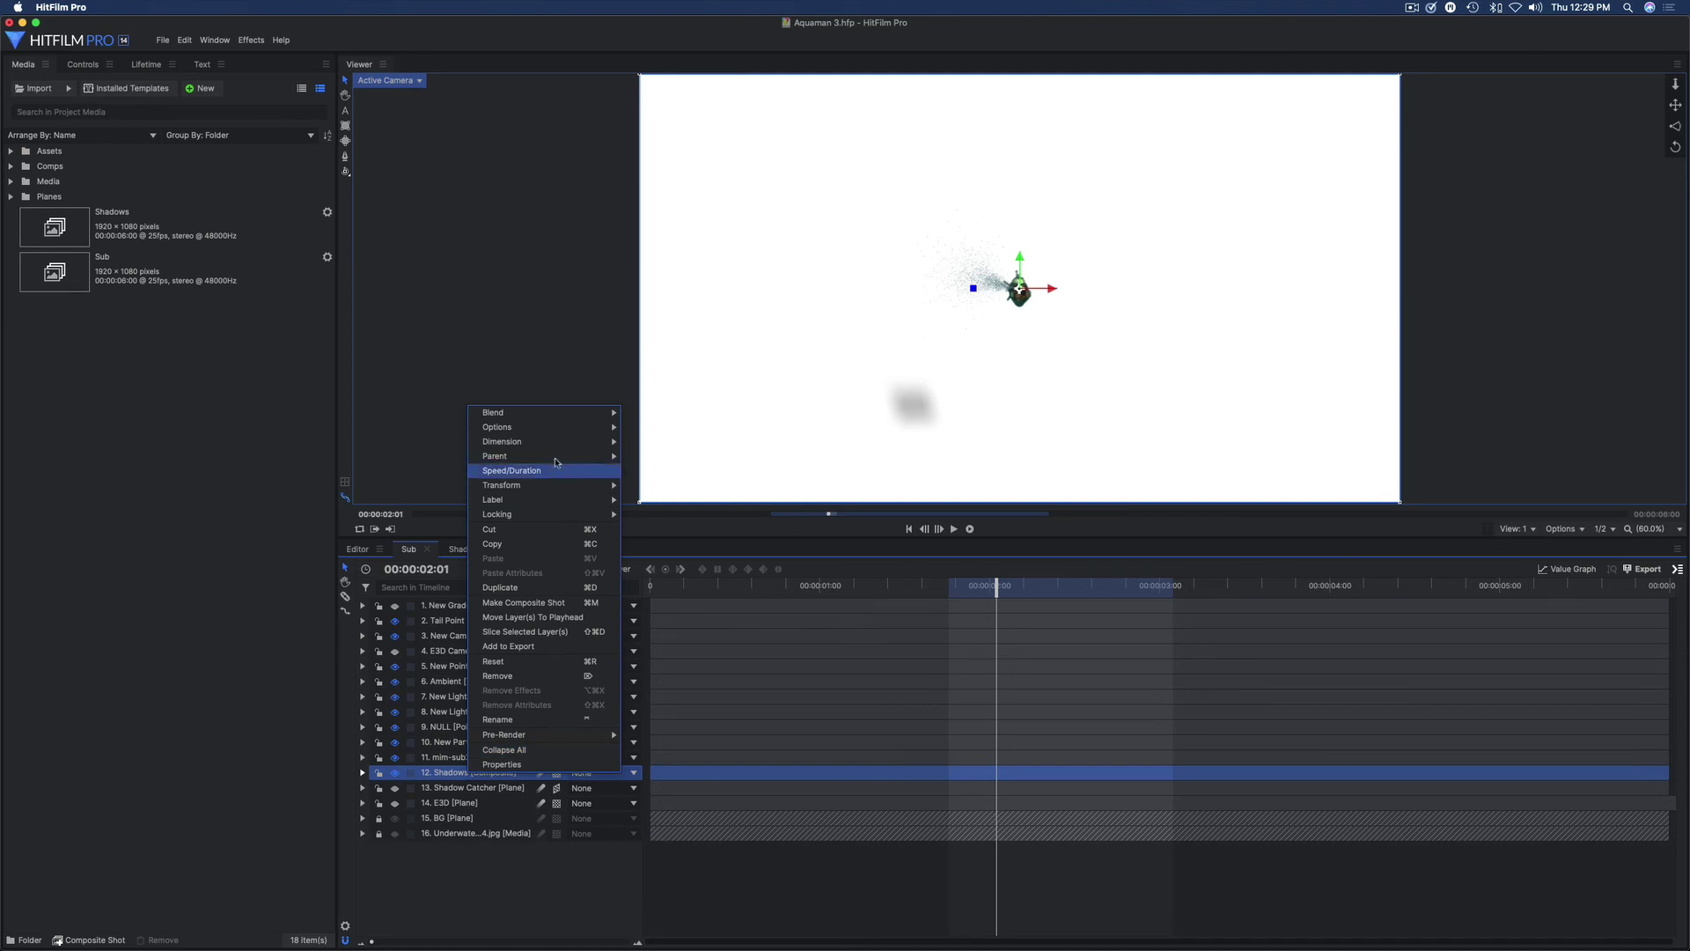
mouse_move(523, 418)
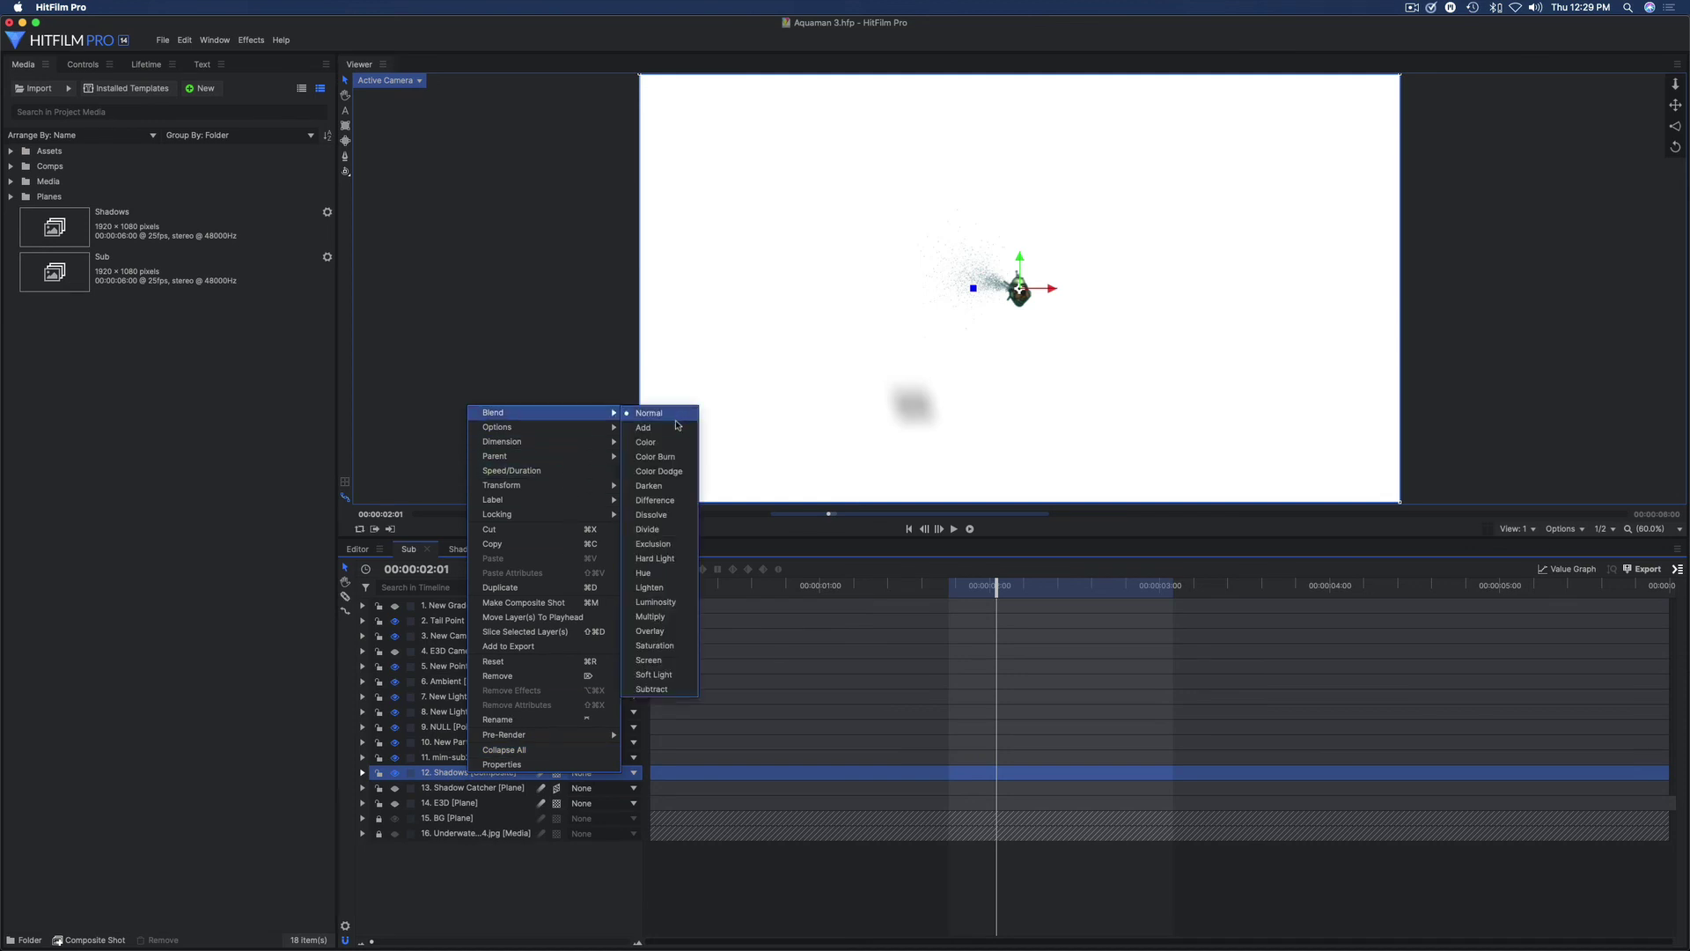
left_click(663, 617)
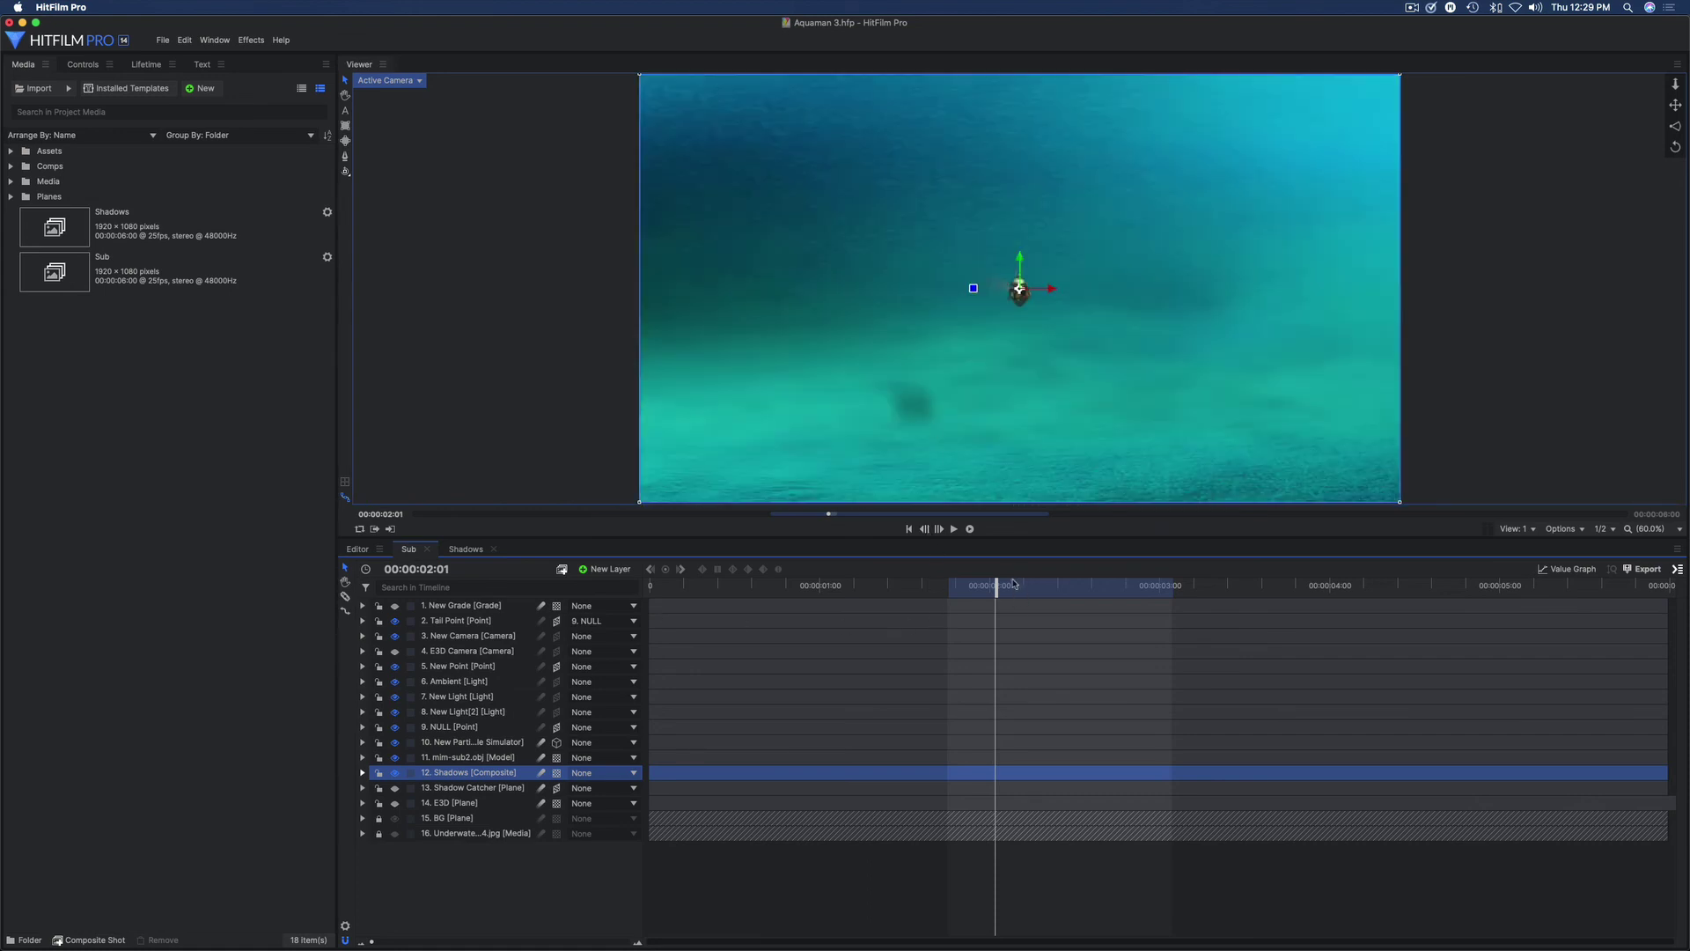
left_click(1025, 586)
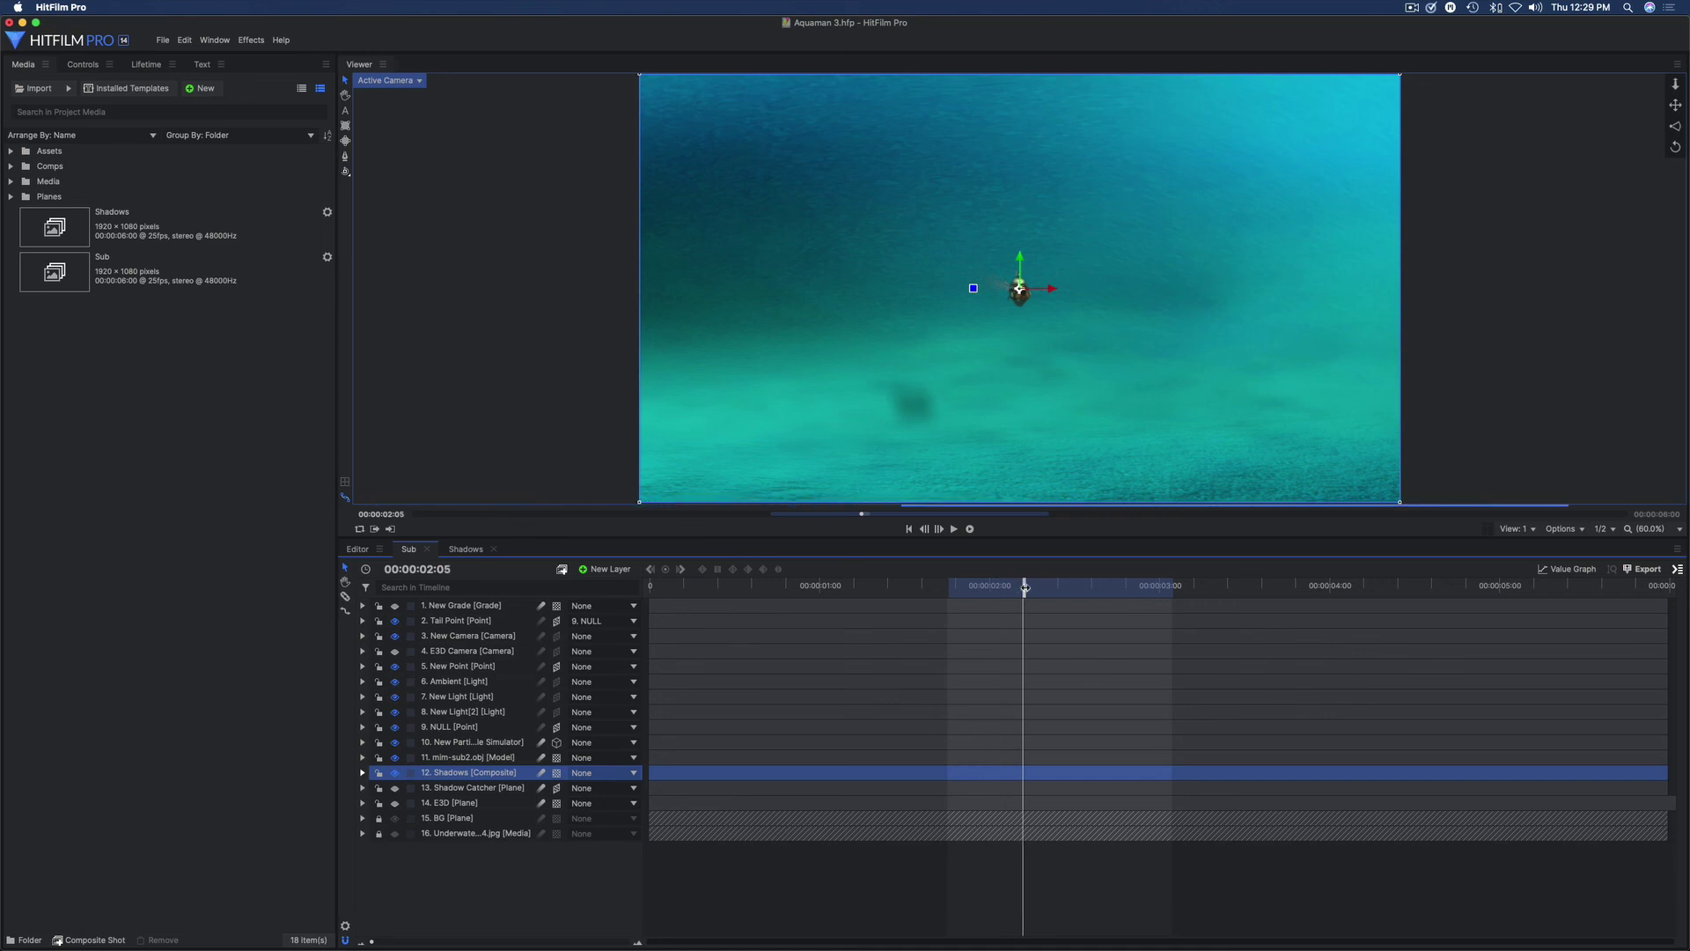
left_click_drag(1025, 587, 676, 588)
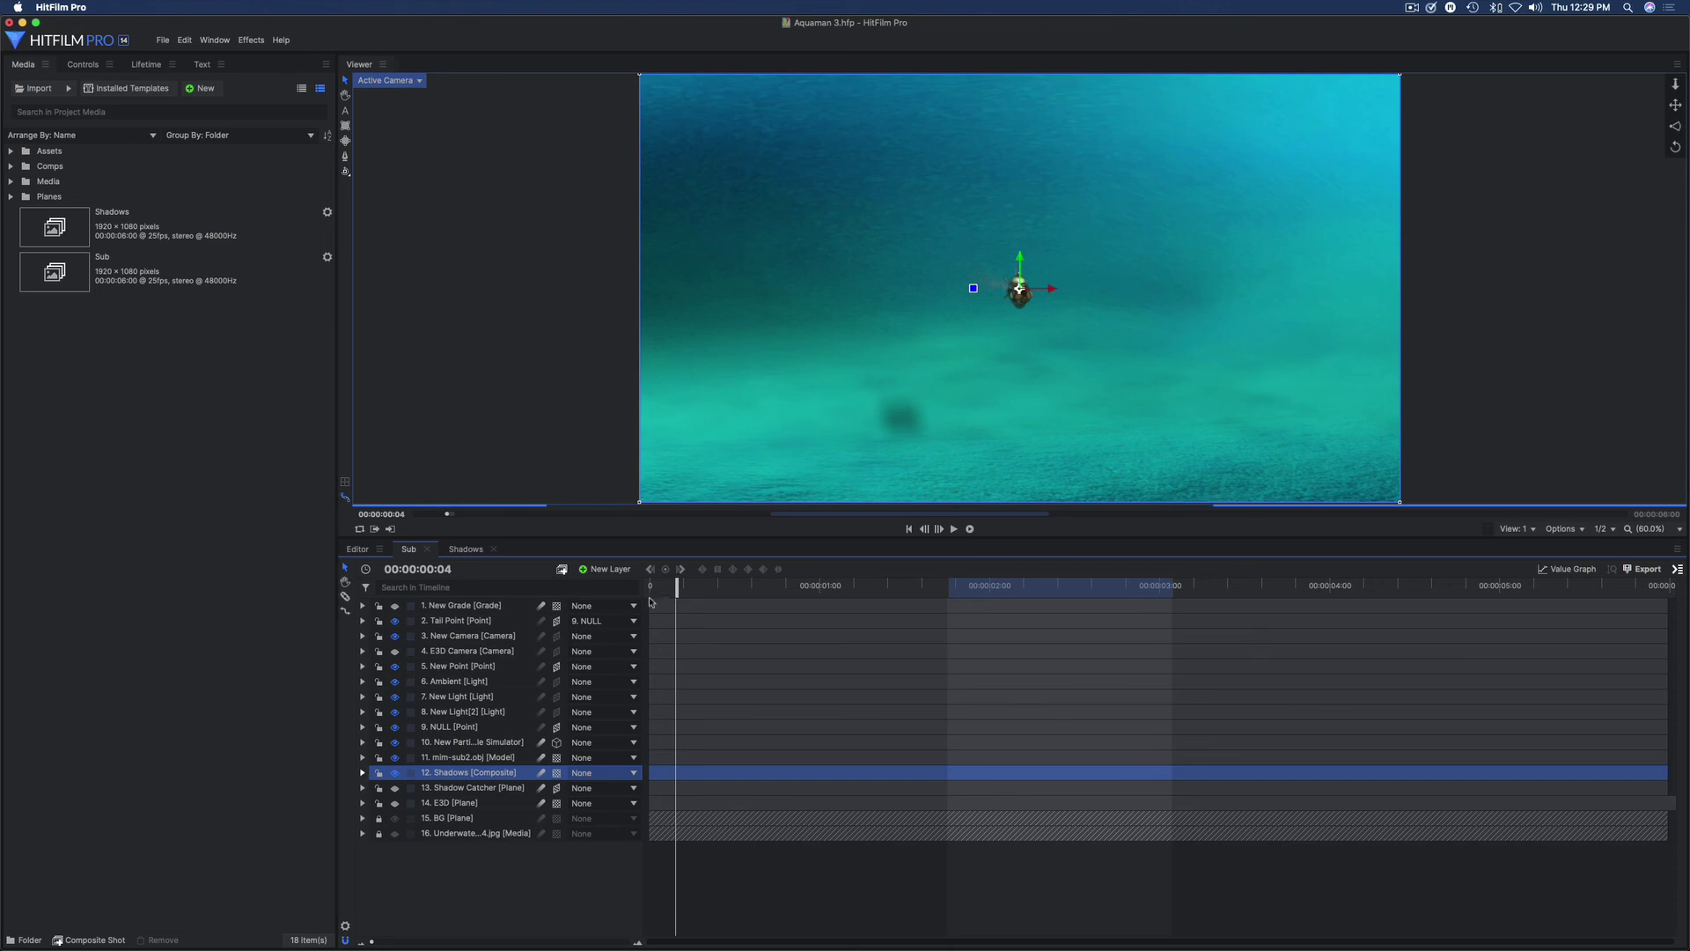
left_click(345, 925)
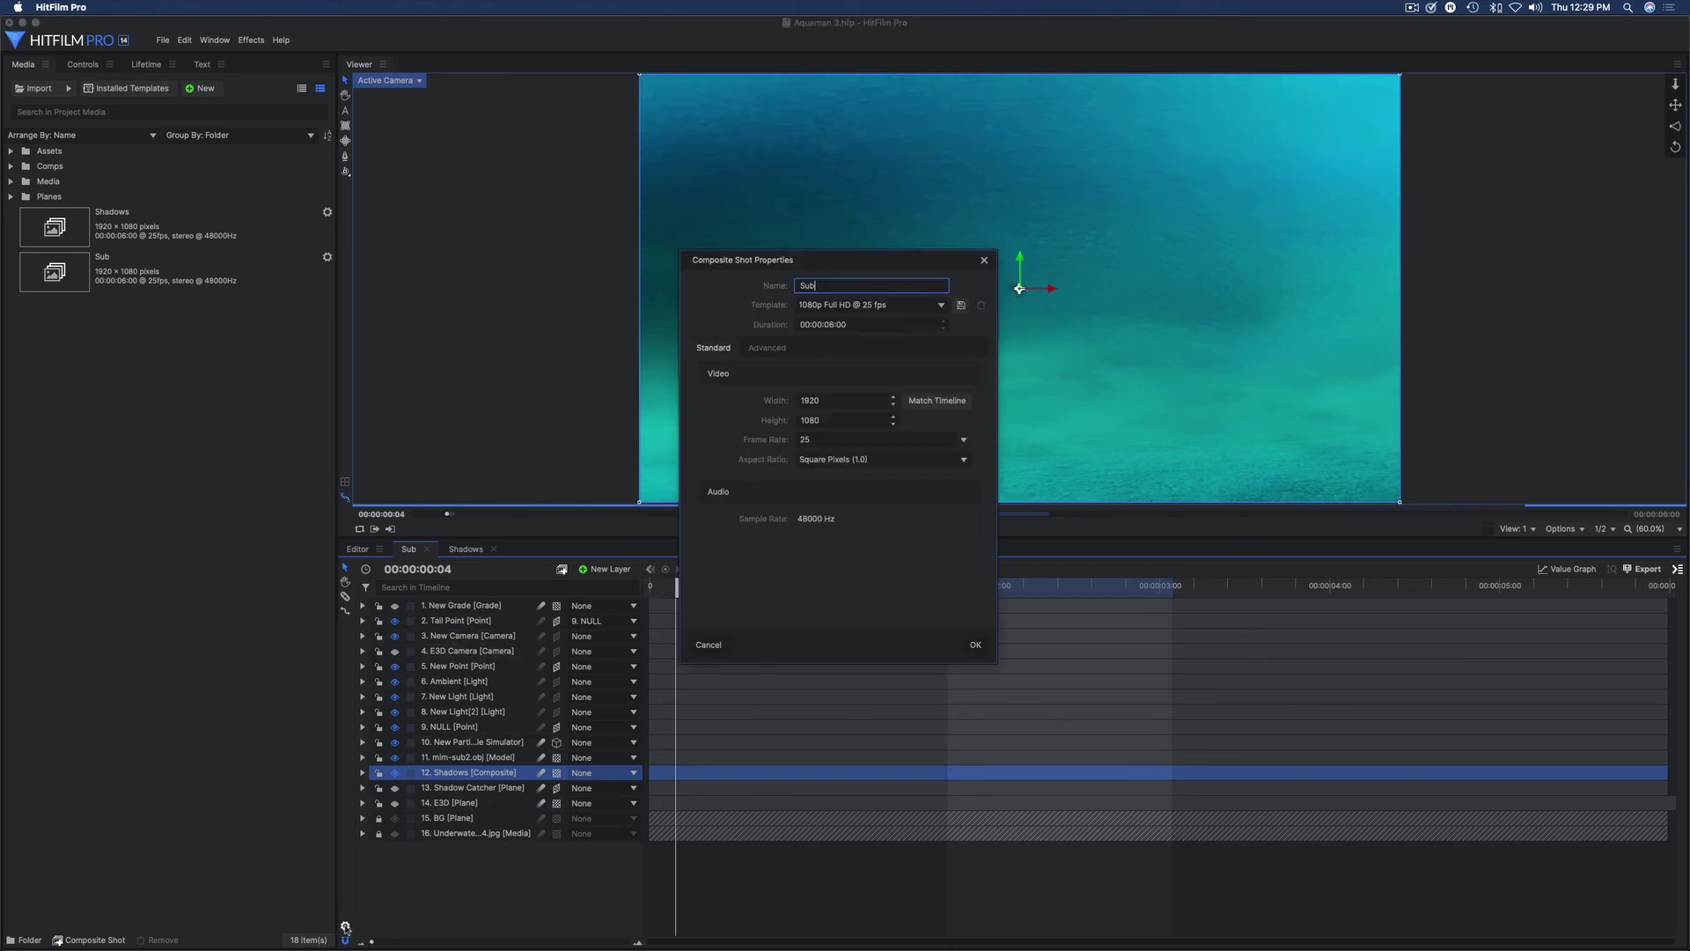
left_click(766, 348)
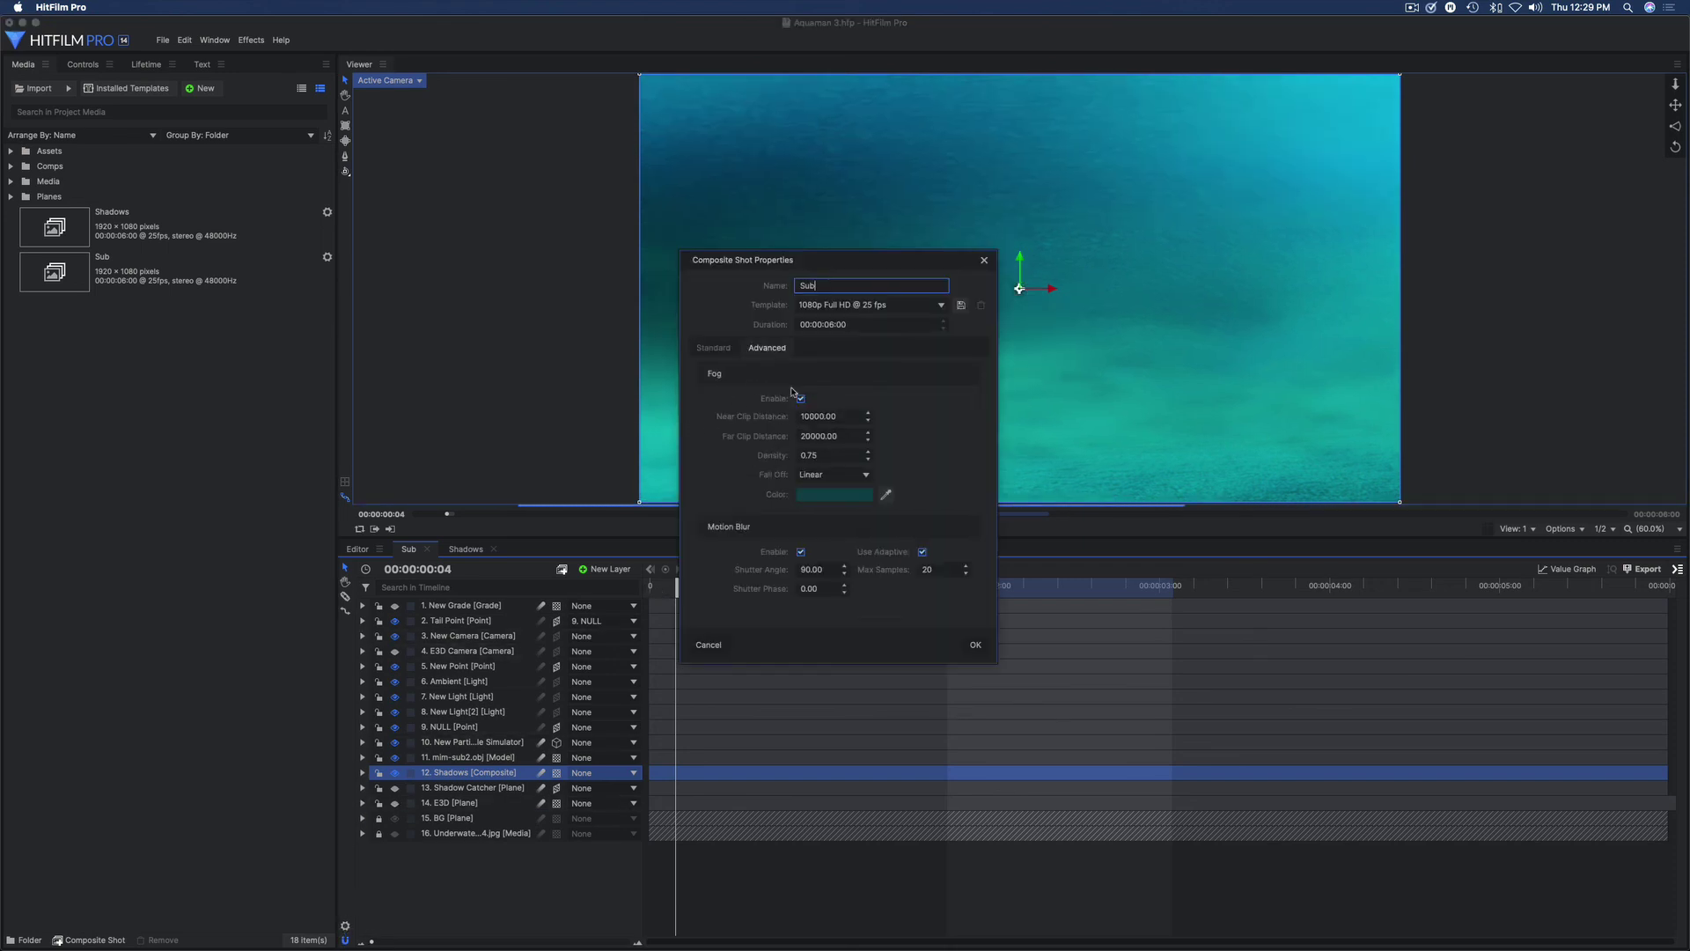
left_click(976, 645)
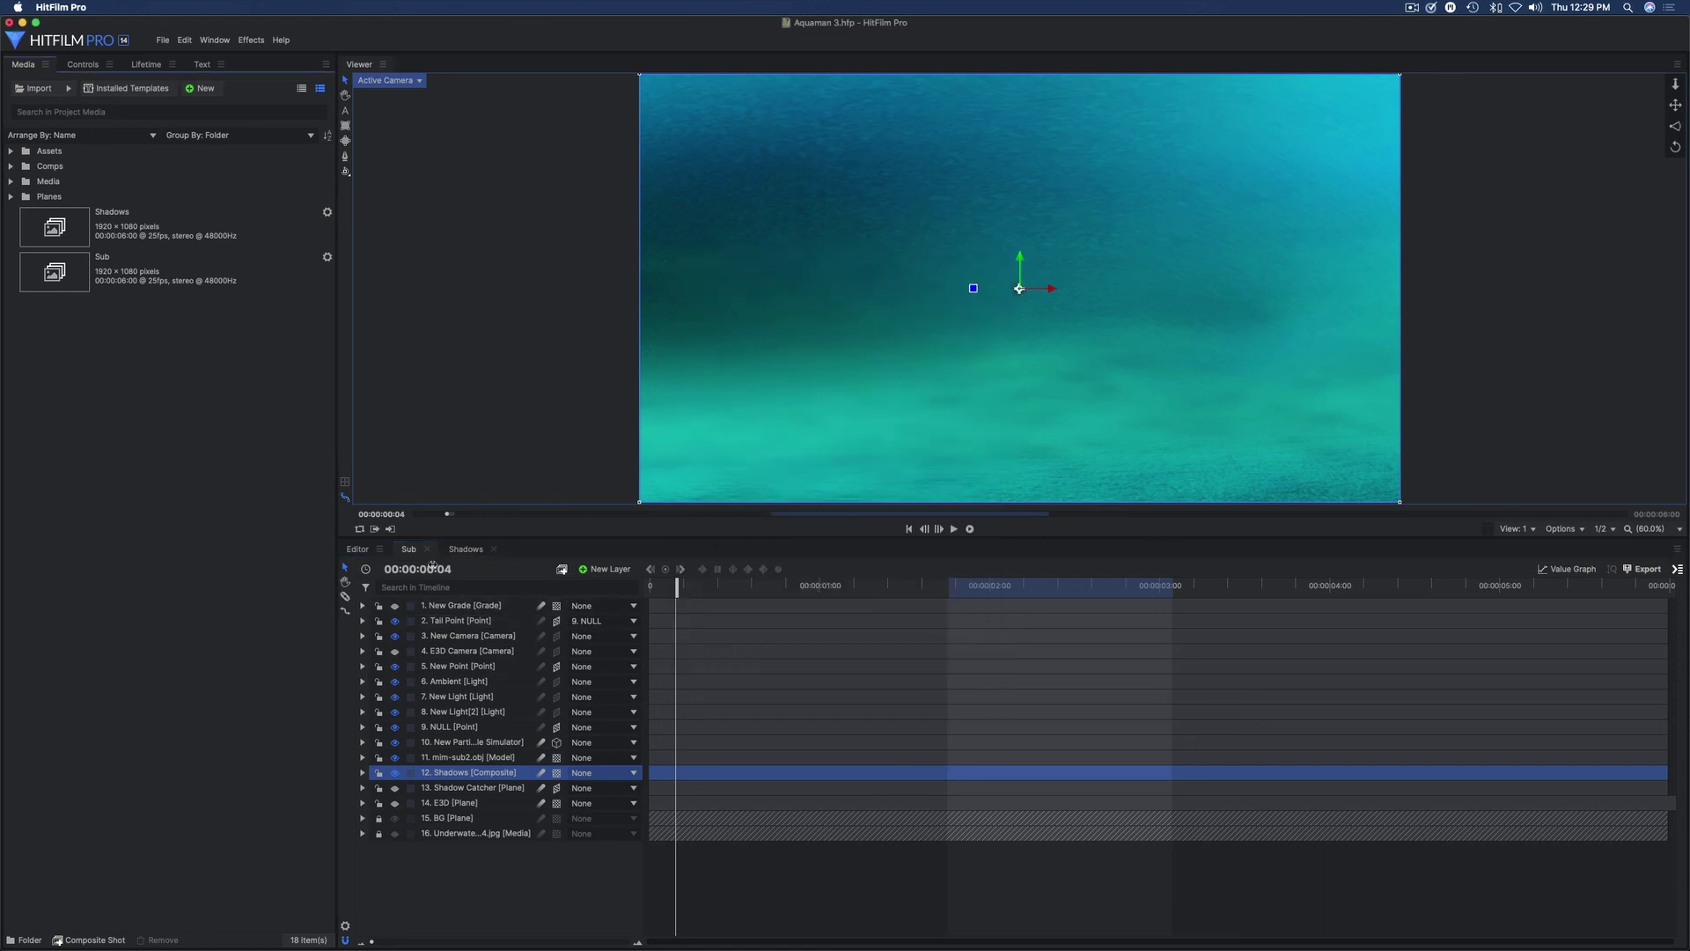
left_click(467, 549)
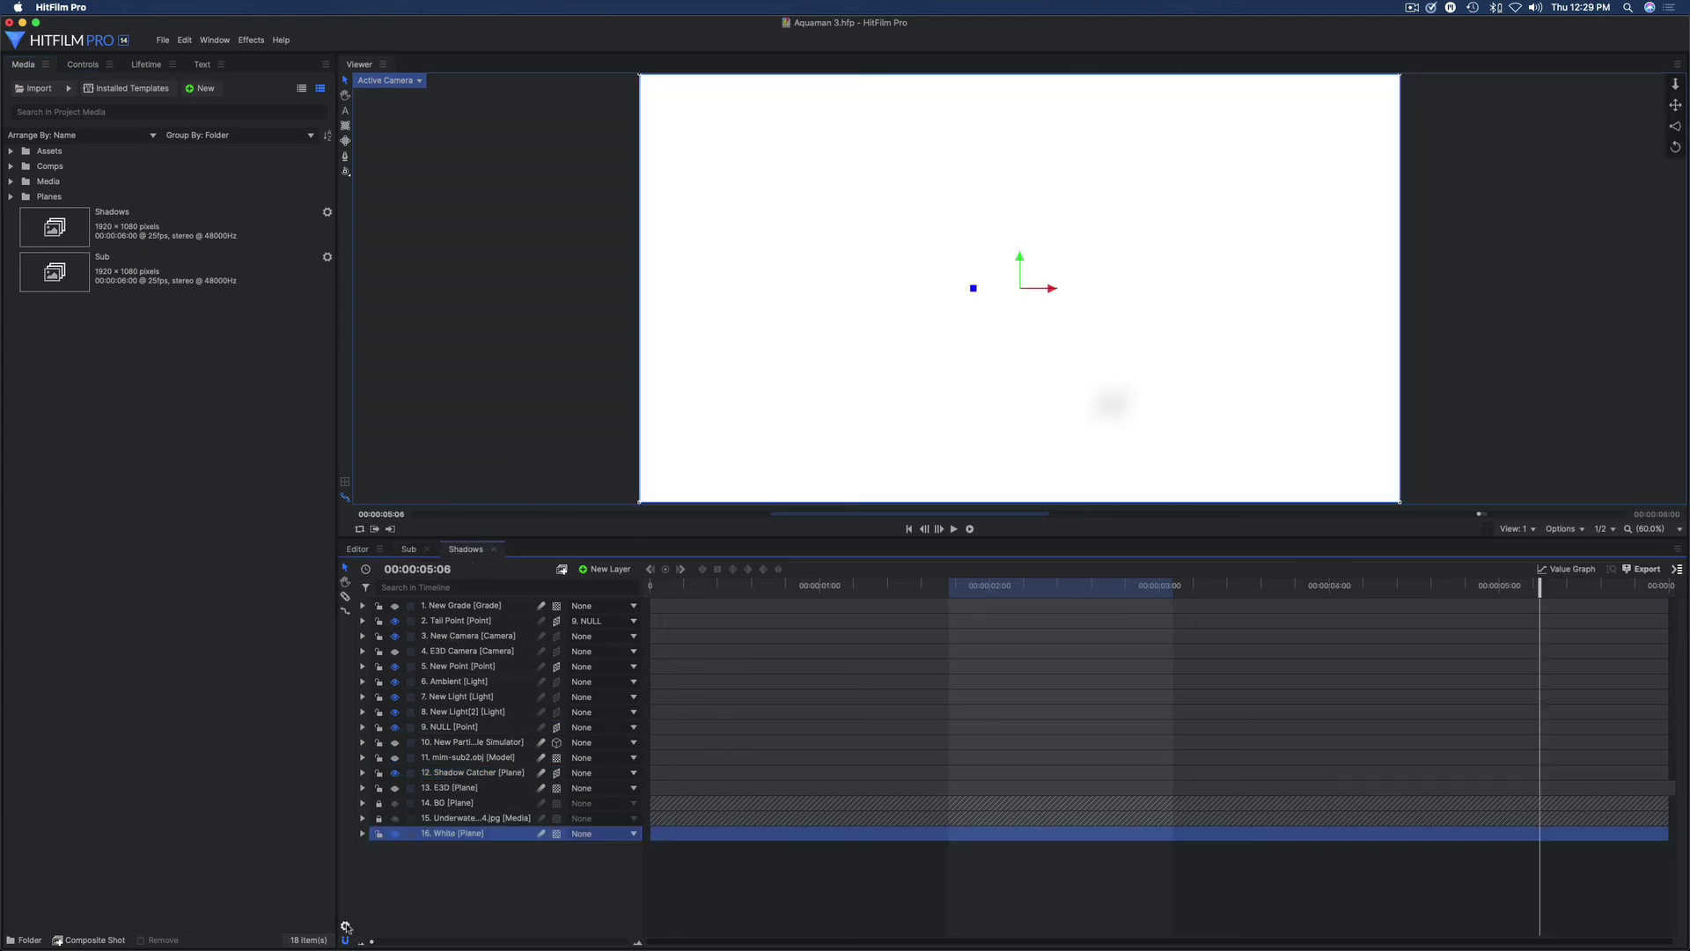
left_click(345, 925)
left_click(769, 348)
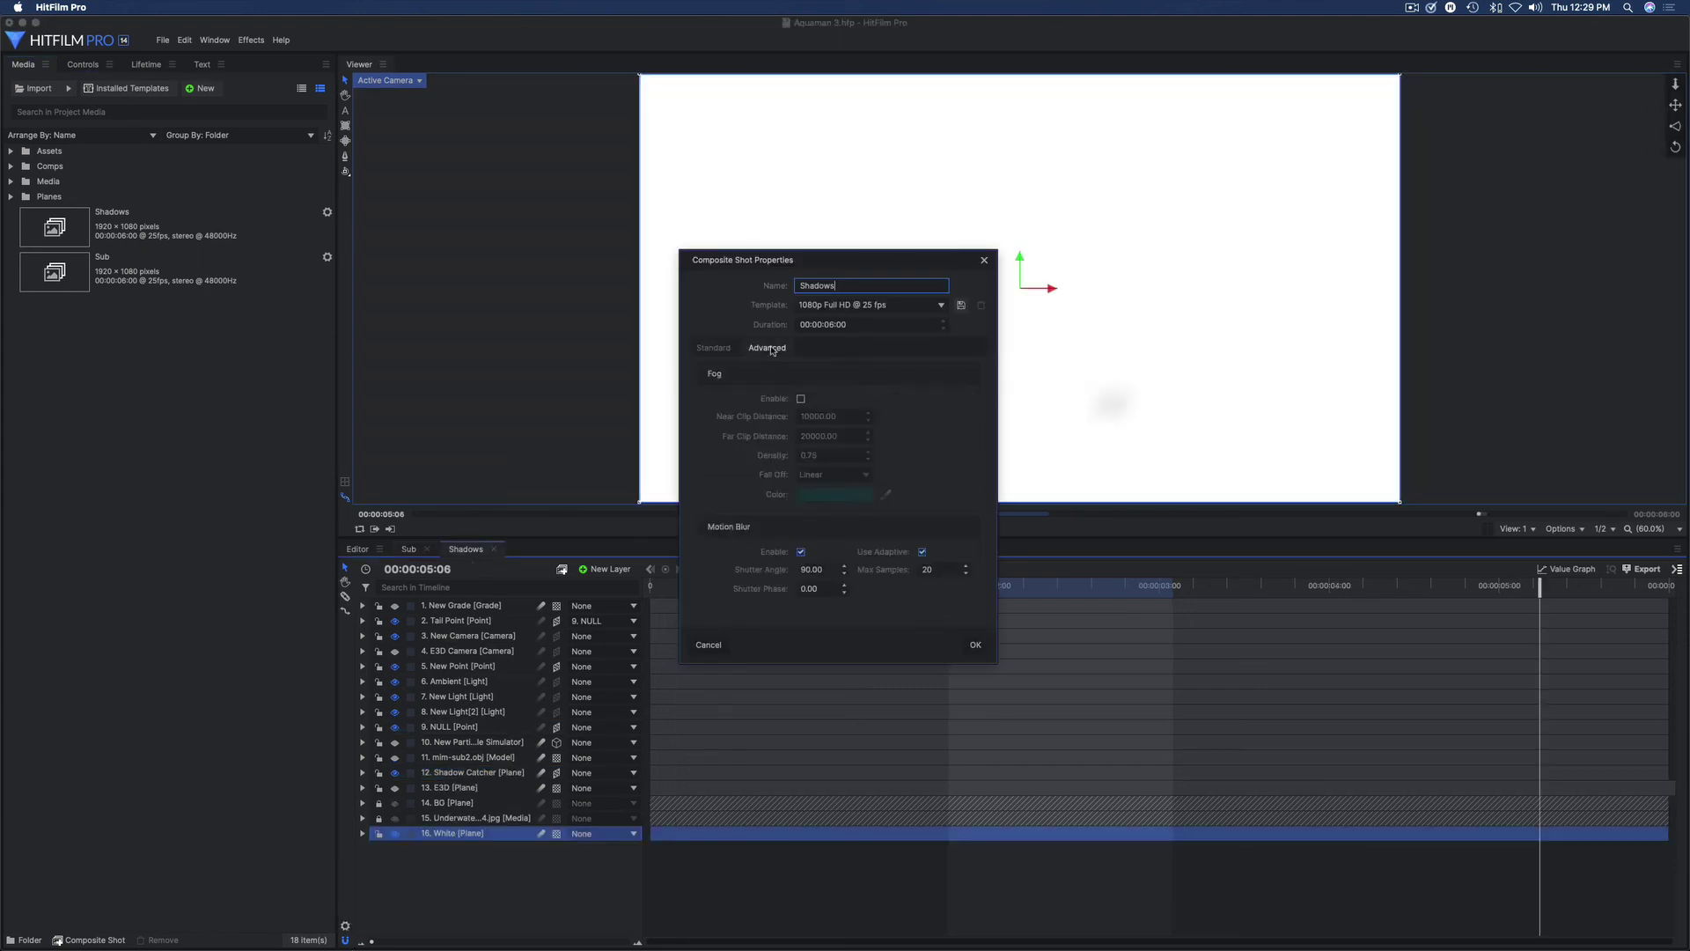
left_click(711, 645)
left_click(408, 549)
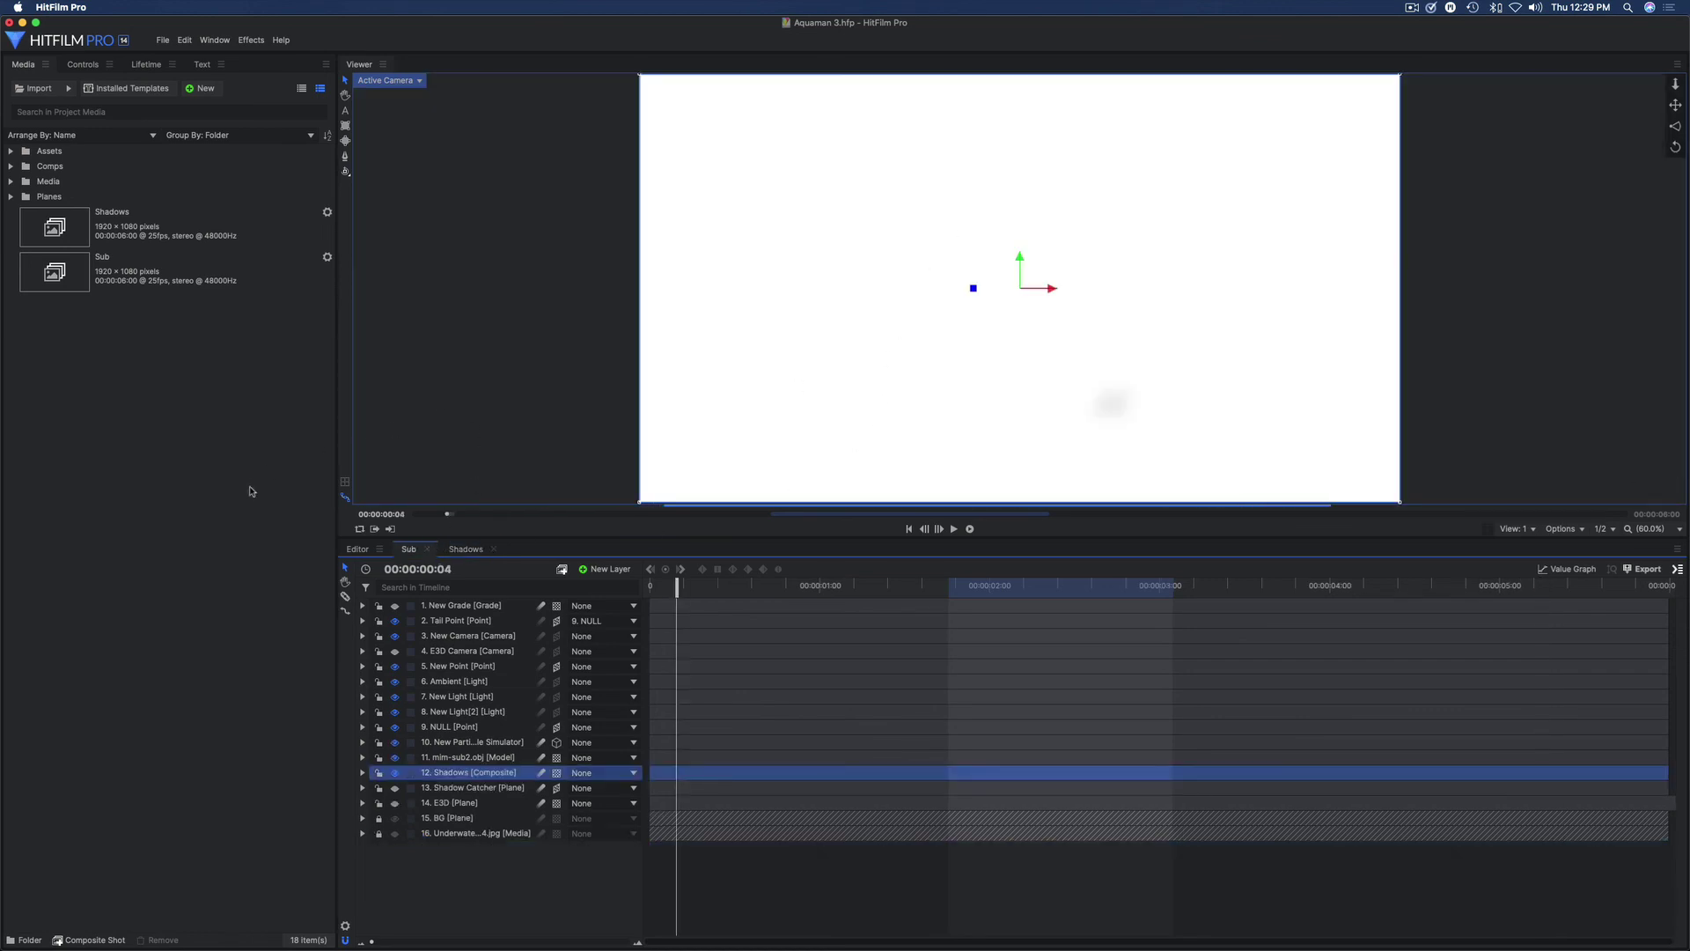
left_click(482, 638)
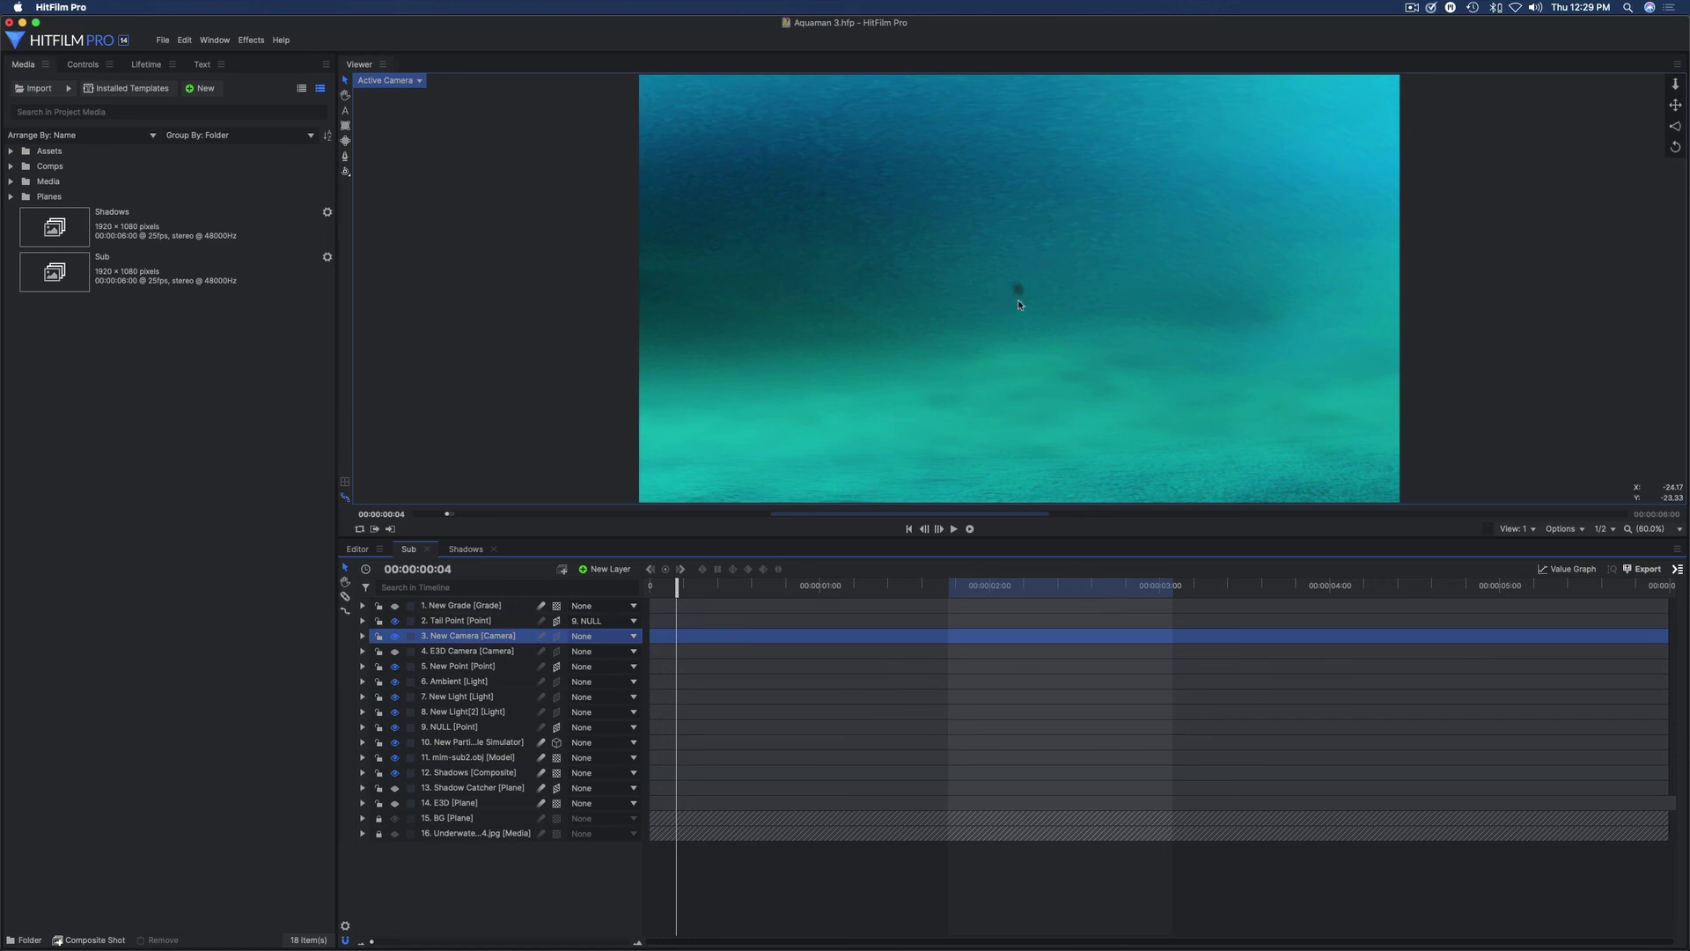
left_click(769, 587)
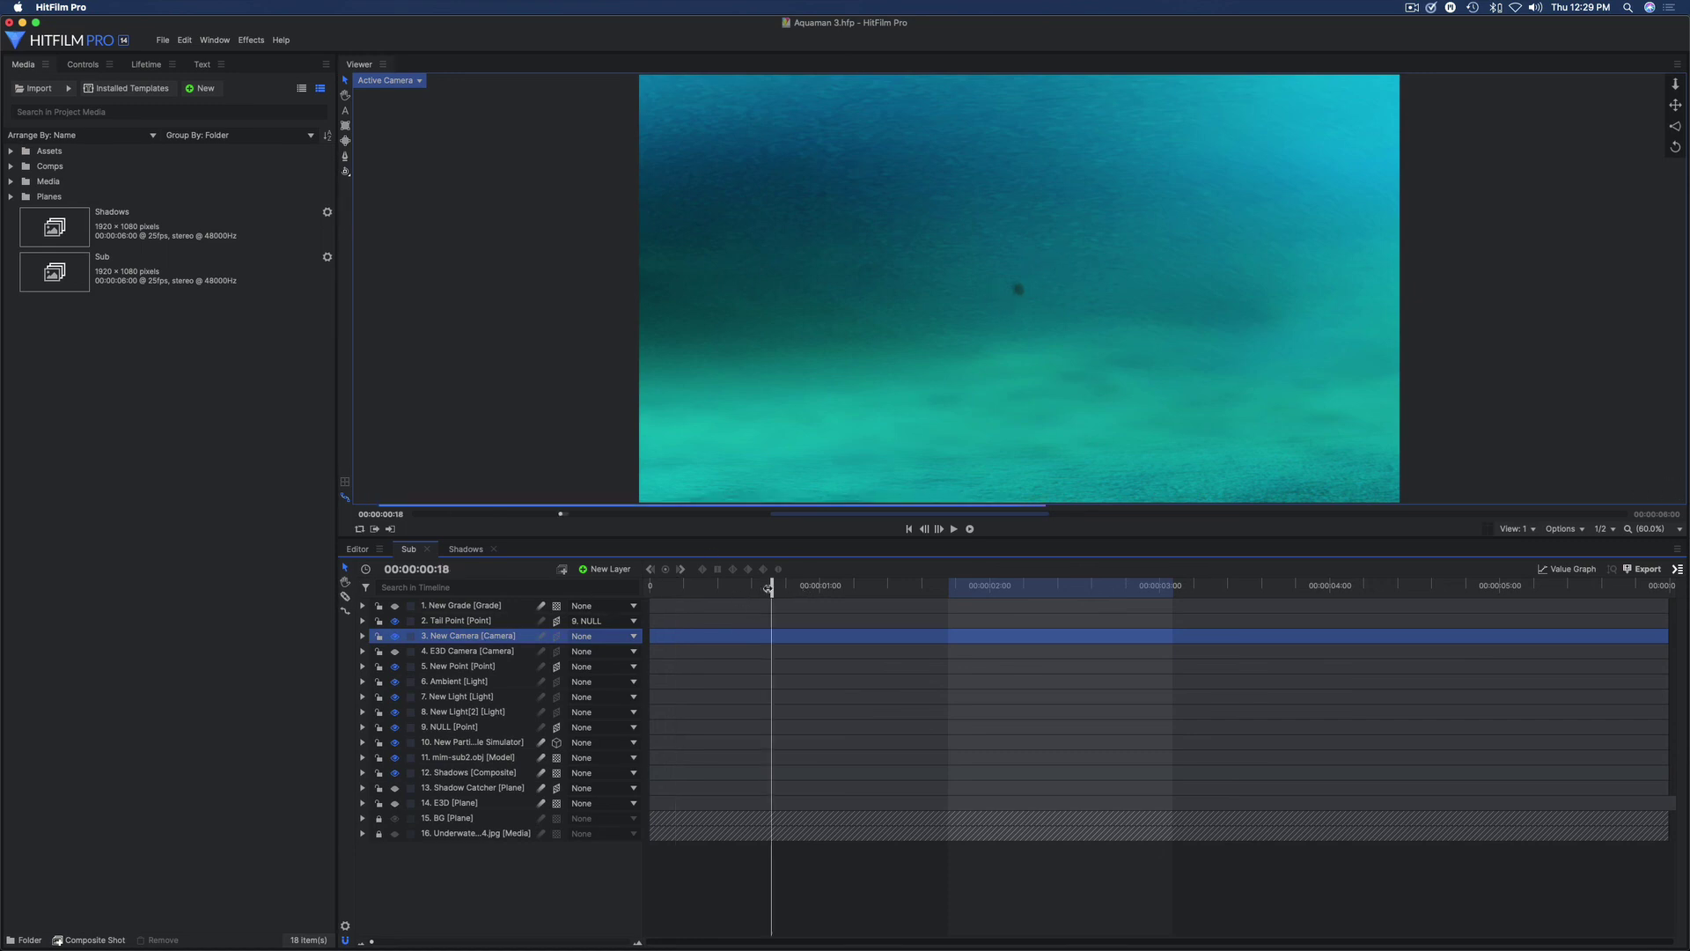
left_click(880, 587)
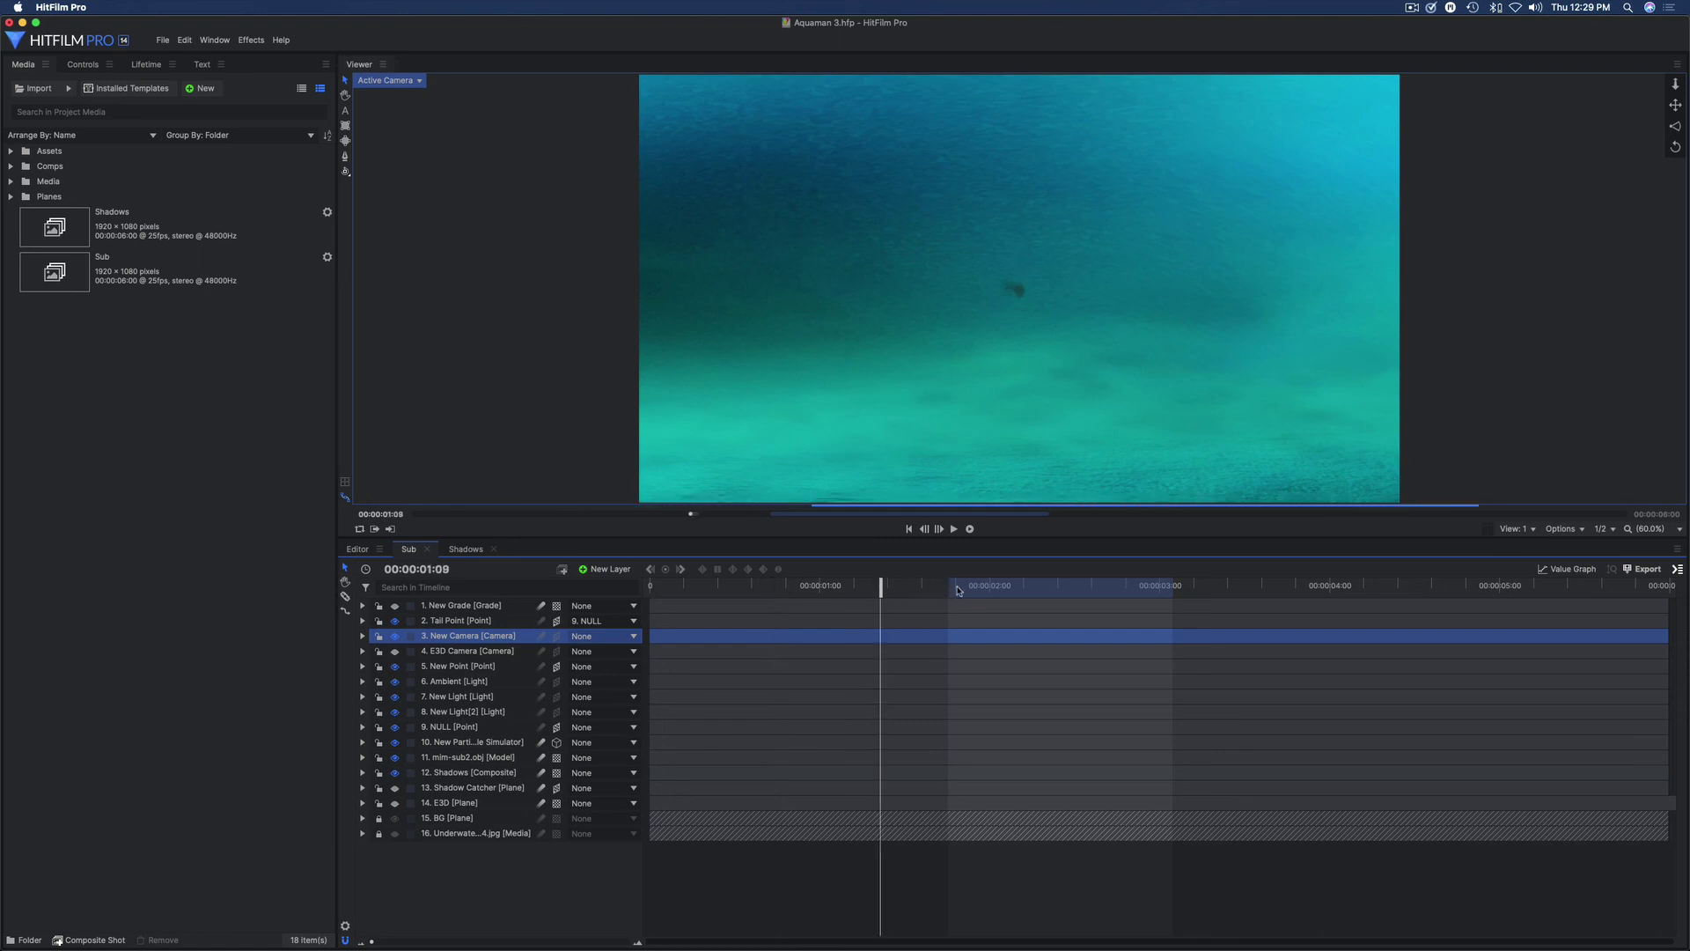
left_click(955, 588)
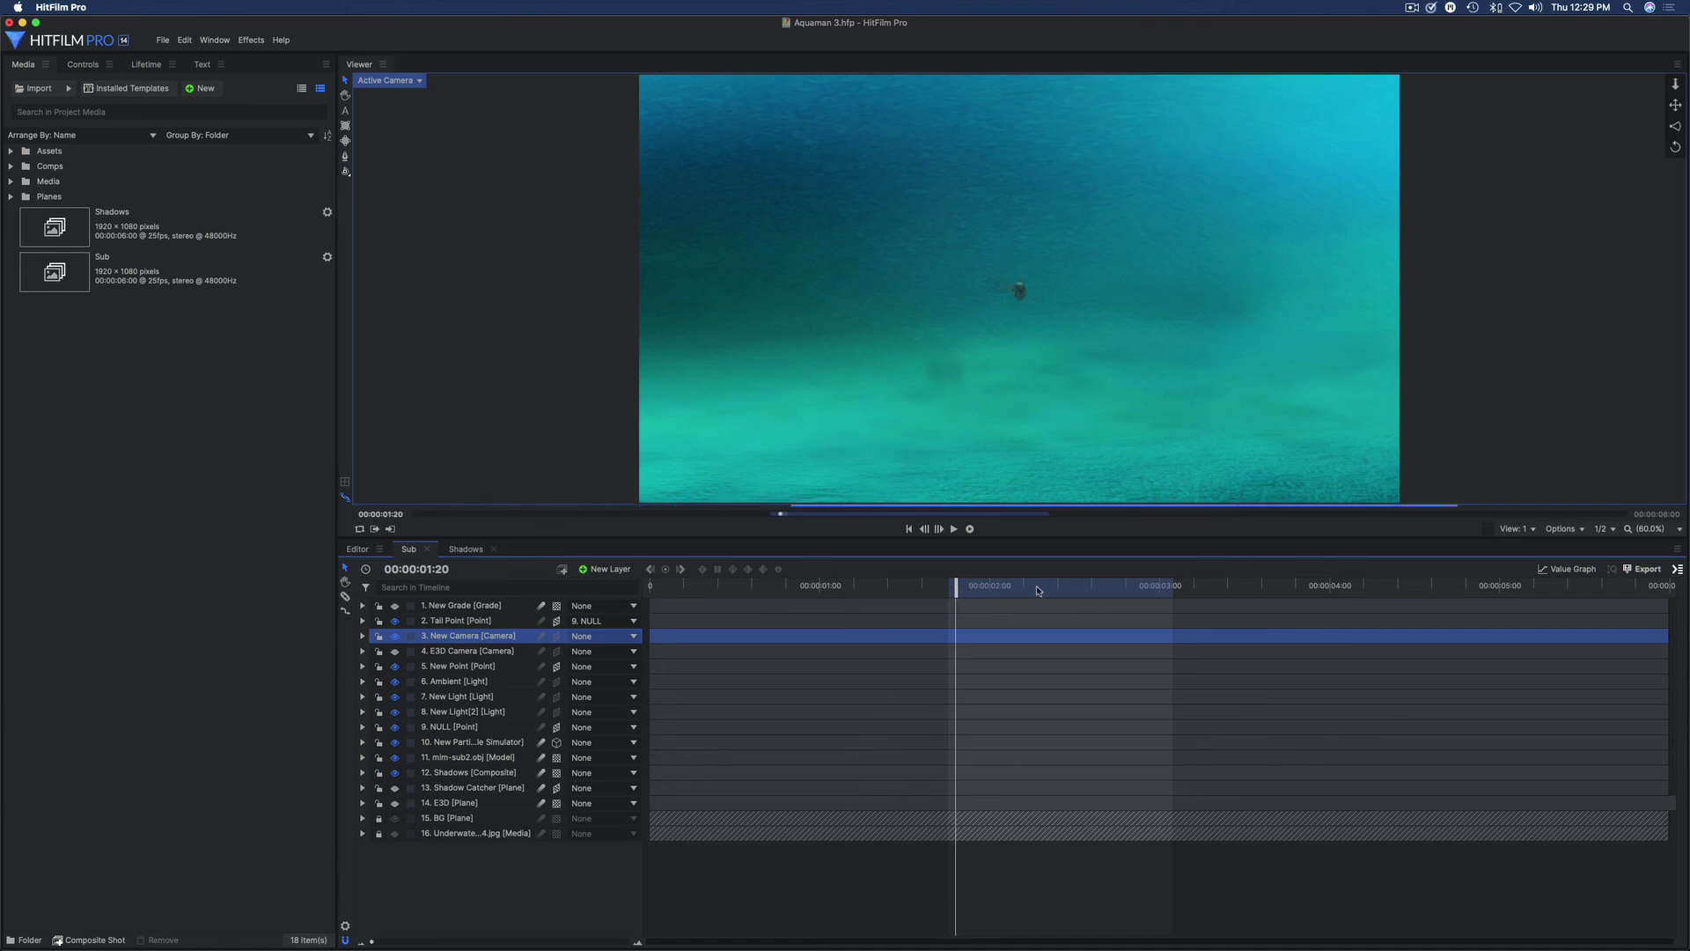
left_click(1056, 588)
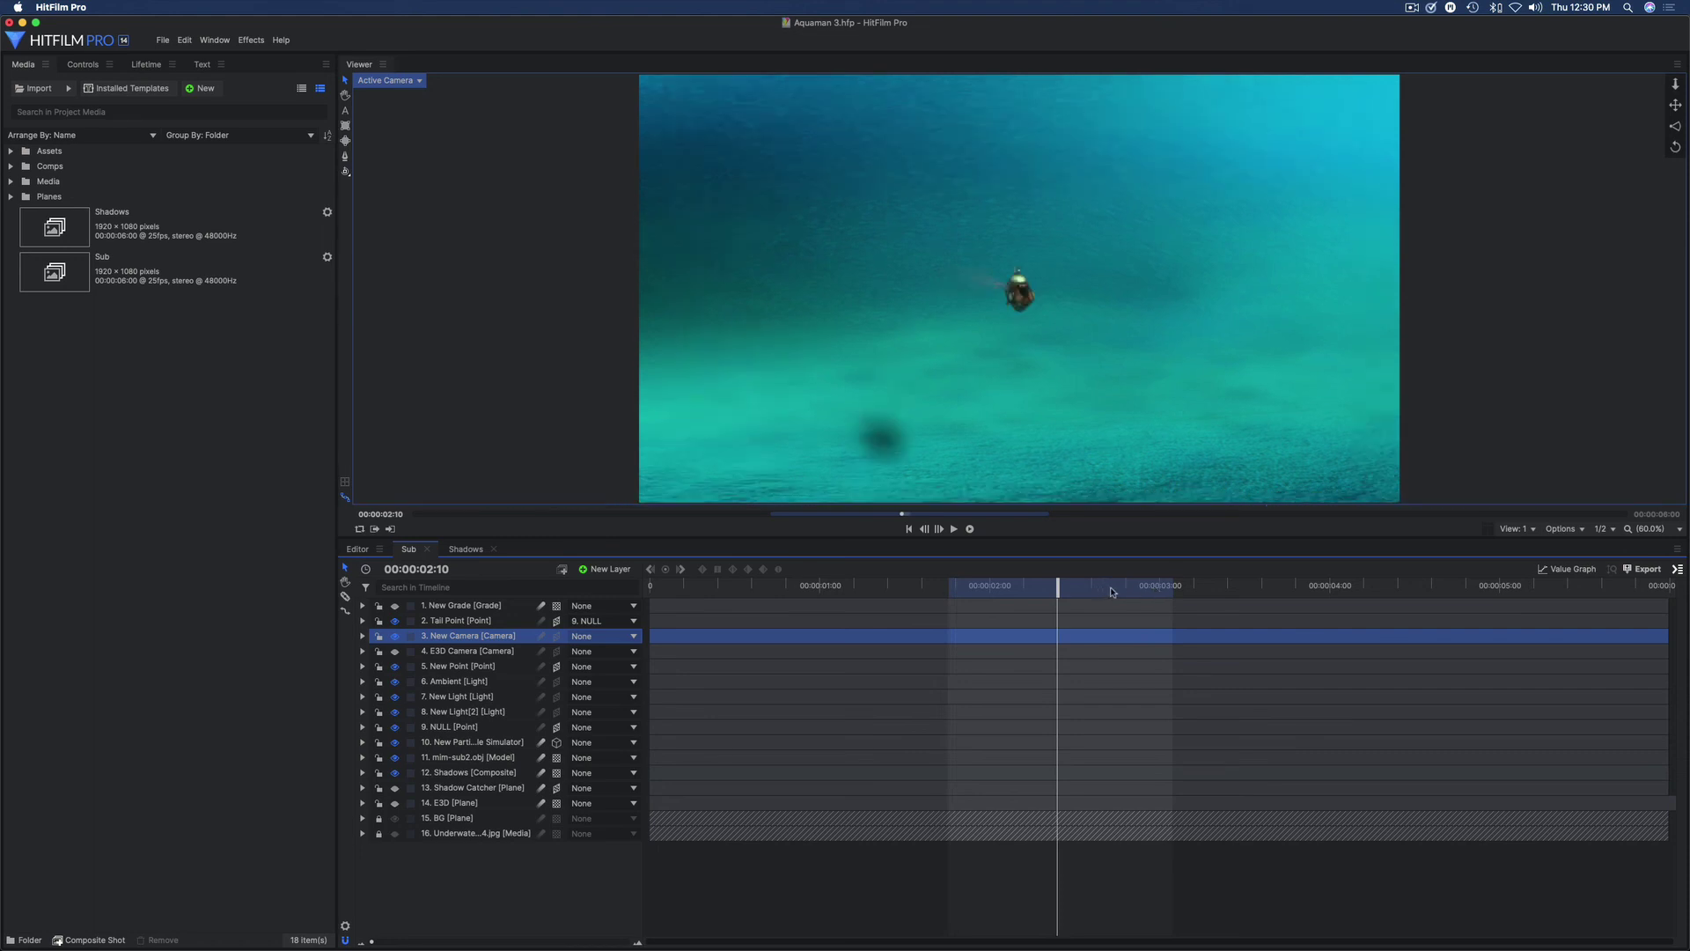
left_click(1112, 590)
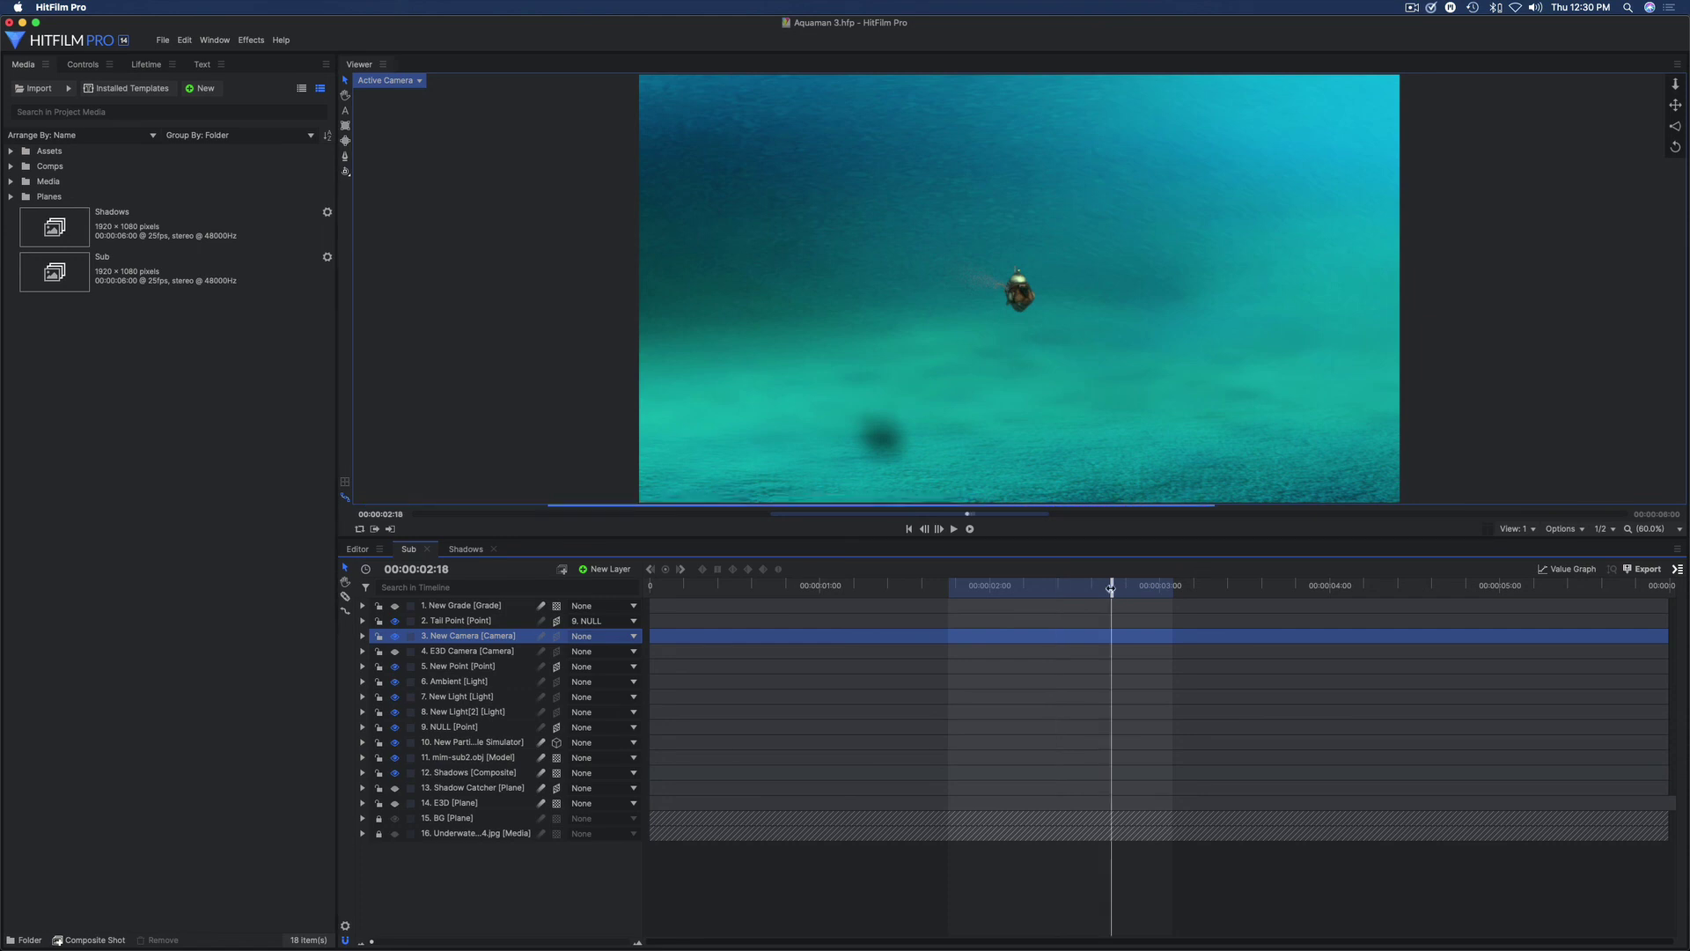